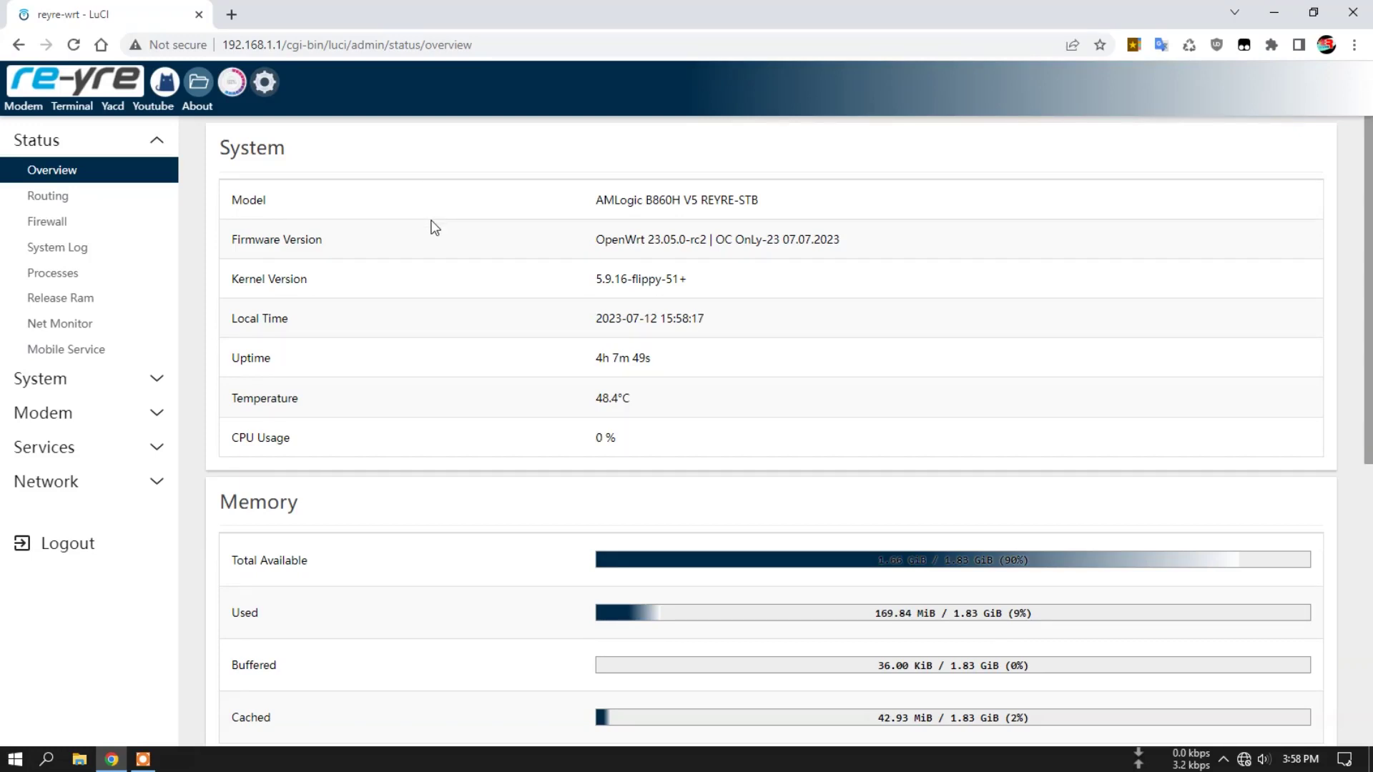
- Review the system, memory, storage, network and DHCP lease details on the router's status overview
{"action": "scroll", "coordinate": [447, 270], "scroll_direction": "down", "scroll_amount": 7}
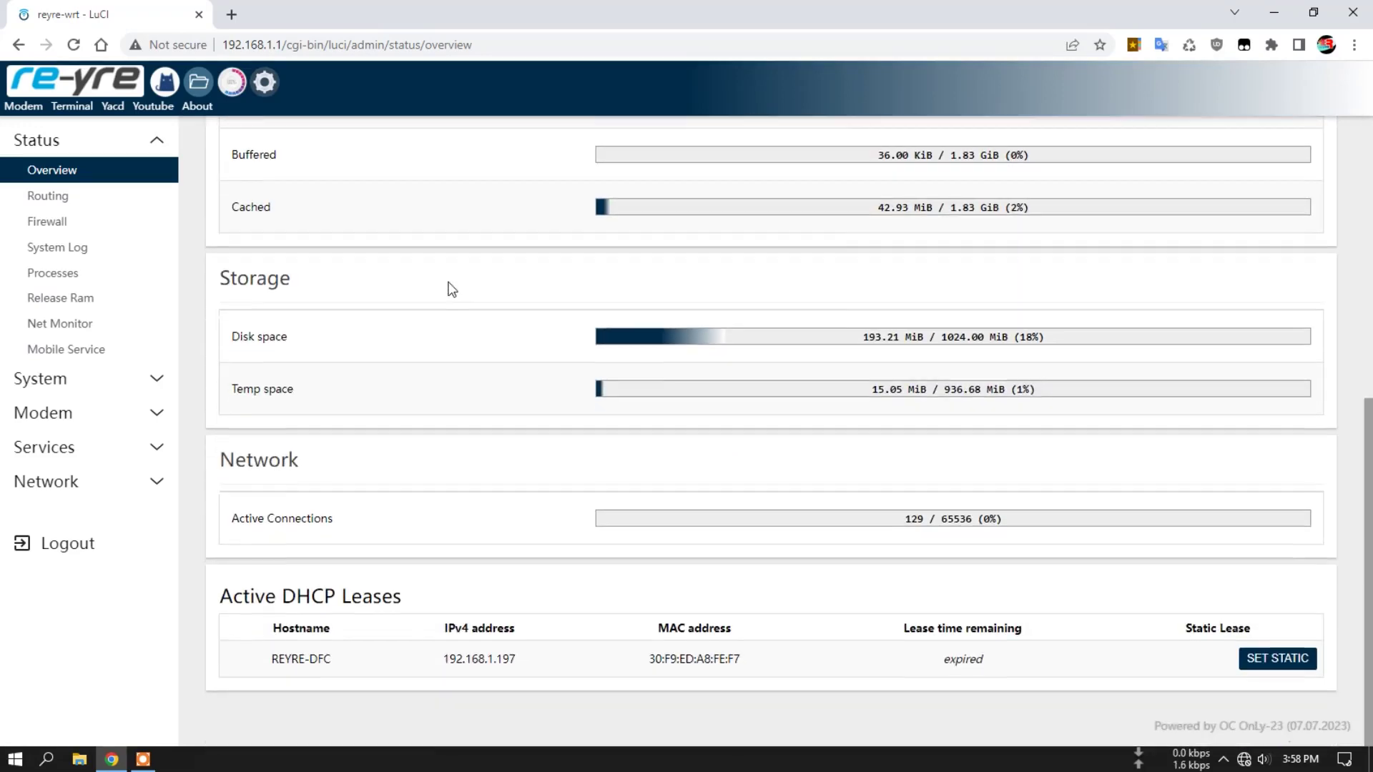
{"action": "scroll", "coordinate": [446, 296], "scroll_direction": "up", "scroll_amount": 7}
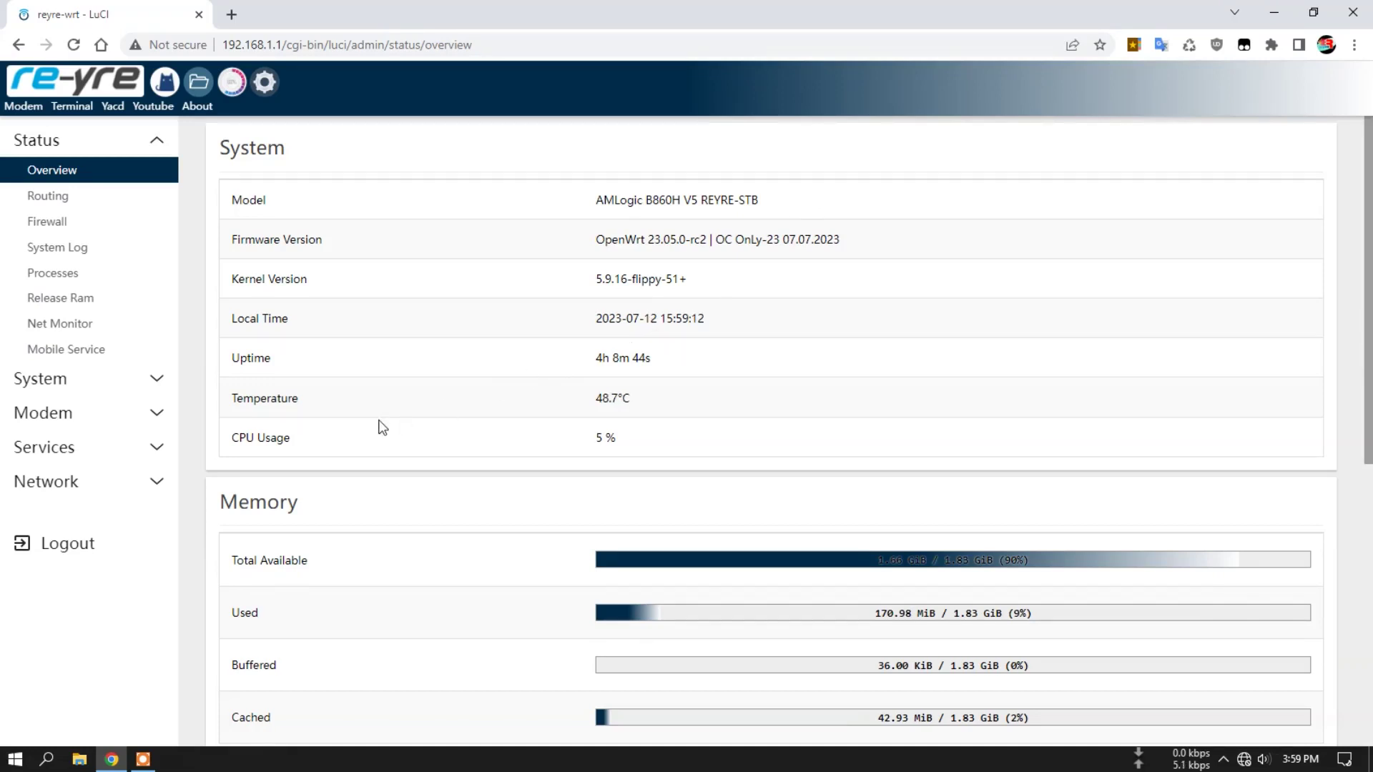
- Open the router's file manager and look through the folders in the root directory
{"action": "left_click", "coordinate": [194, 84]}
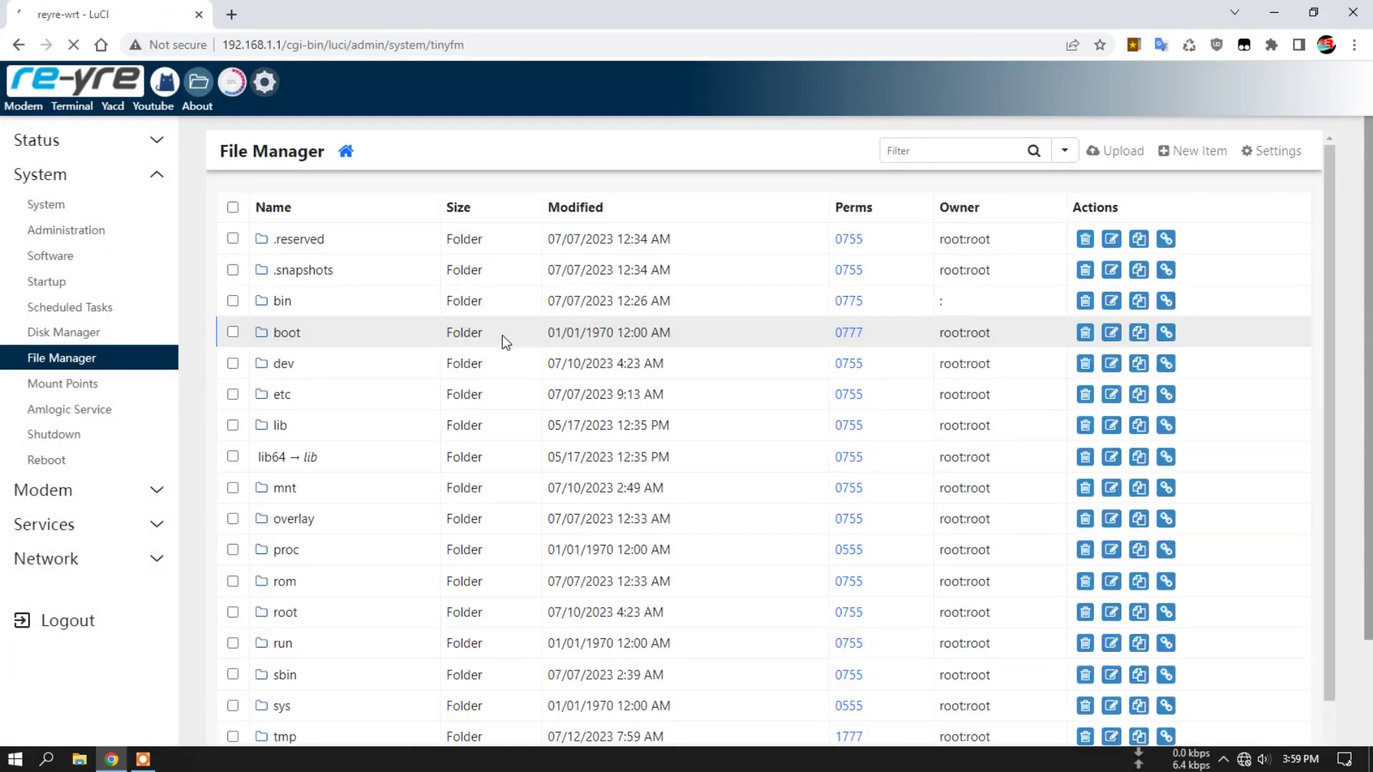
{"action": "scroll", "coordinate": [762, 350], "scroll_direction": "down", "scroll_amount": 2}
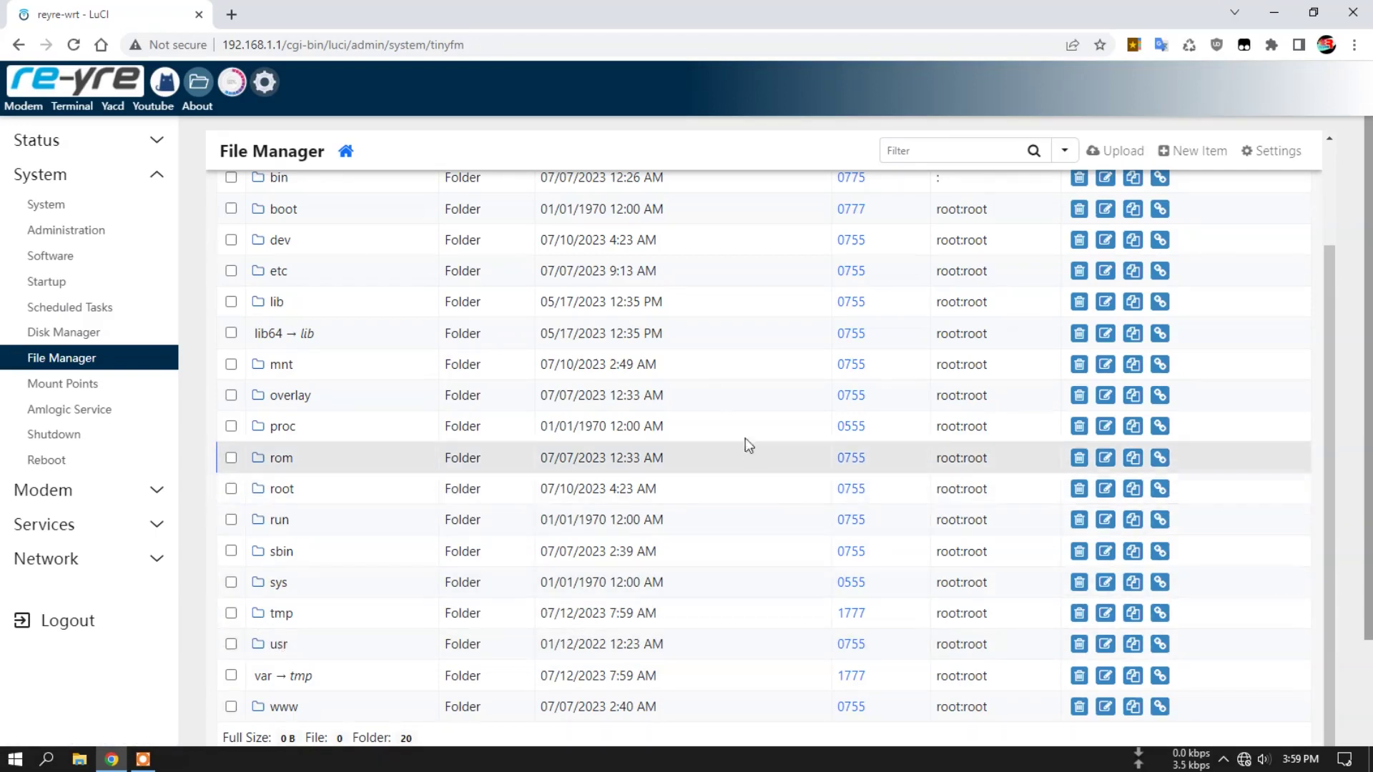
{"action": "scroll", "coordinate": [465, 300], "scroll_direction": "up", "scroll_amount": 2}
{"action": "left_click", "coordinate": [346, 151]}
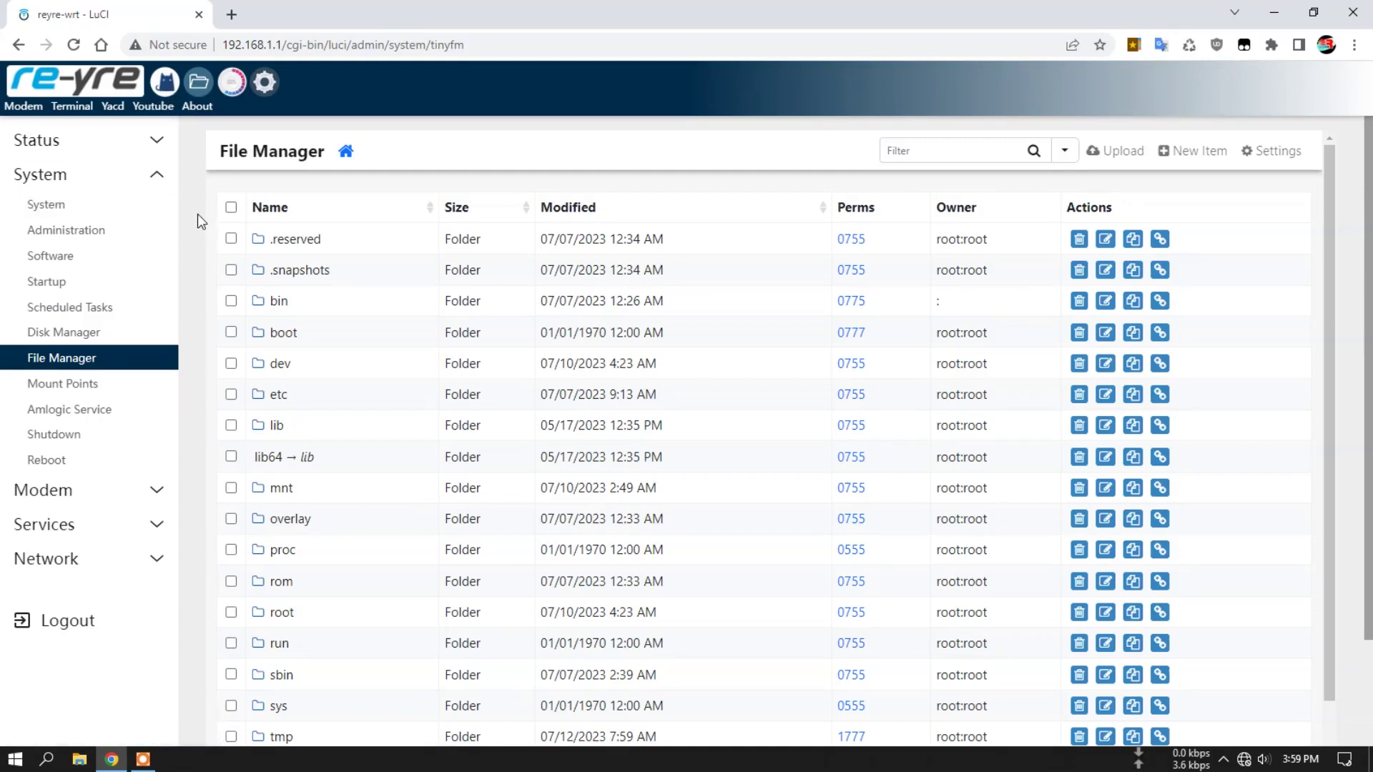
{"action": "scroll", "coordinate": [197, 273], "scroll_direction": "down", "scroll_amount": 1}
{"action": "scroll", "coordinate": [197, 279], "scroll_direction": "down", "scroll_amount": 1}
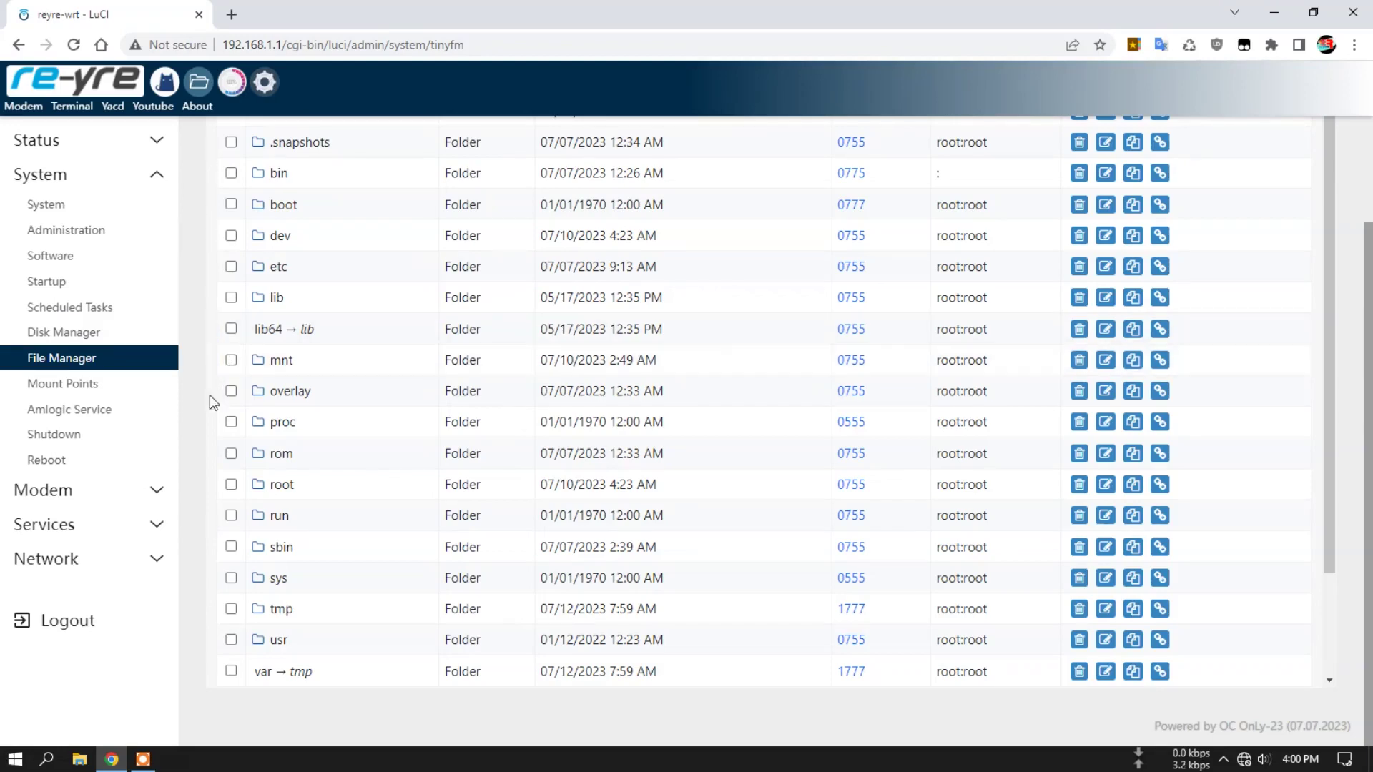
{"action": "scroll", "coordinate": [948, 372], "scroll_direction": "up", "scroll_amount": 3}
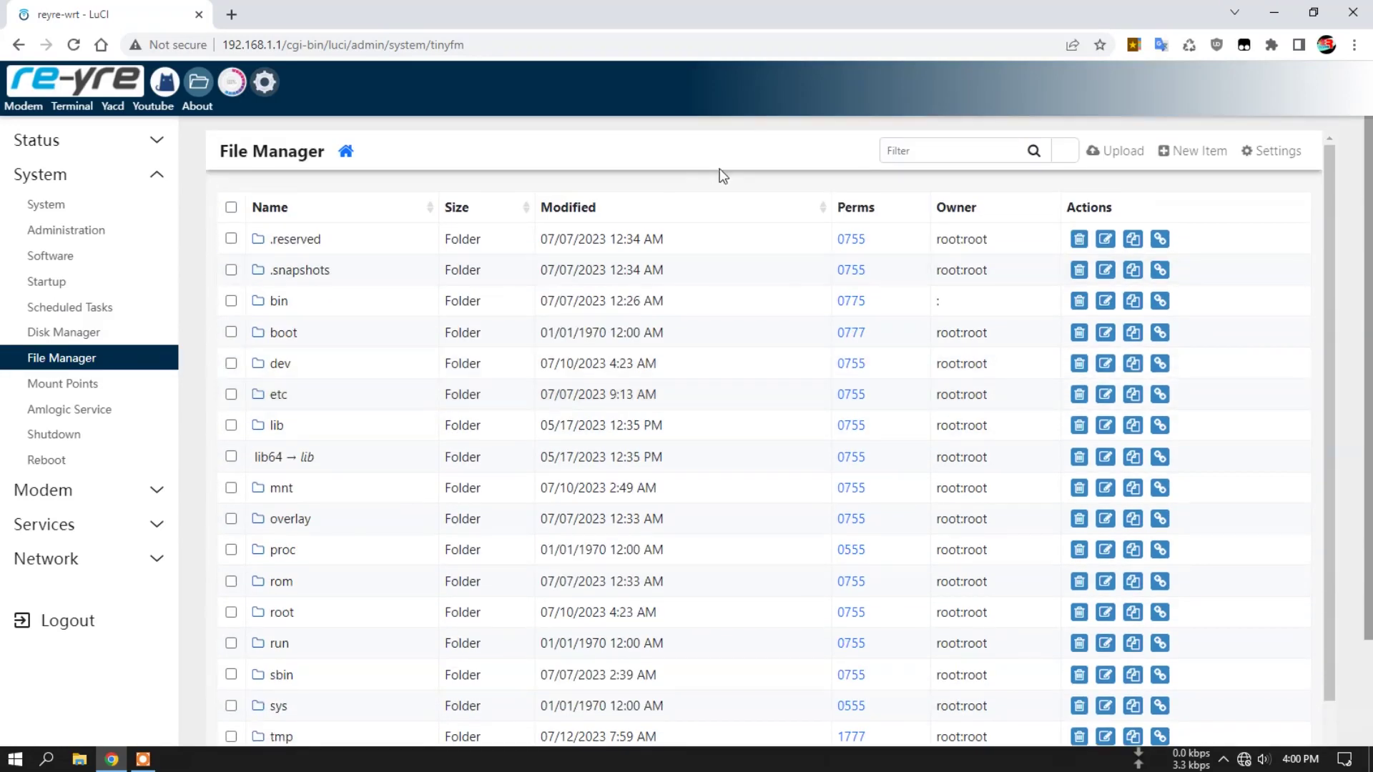
- Return from the file manager to the status overview
{"action": "left_click", "coordinate": [118, 145]}
{"action": "left_click", "coordinate": [103, 172]}
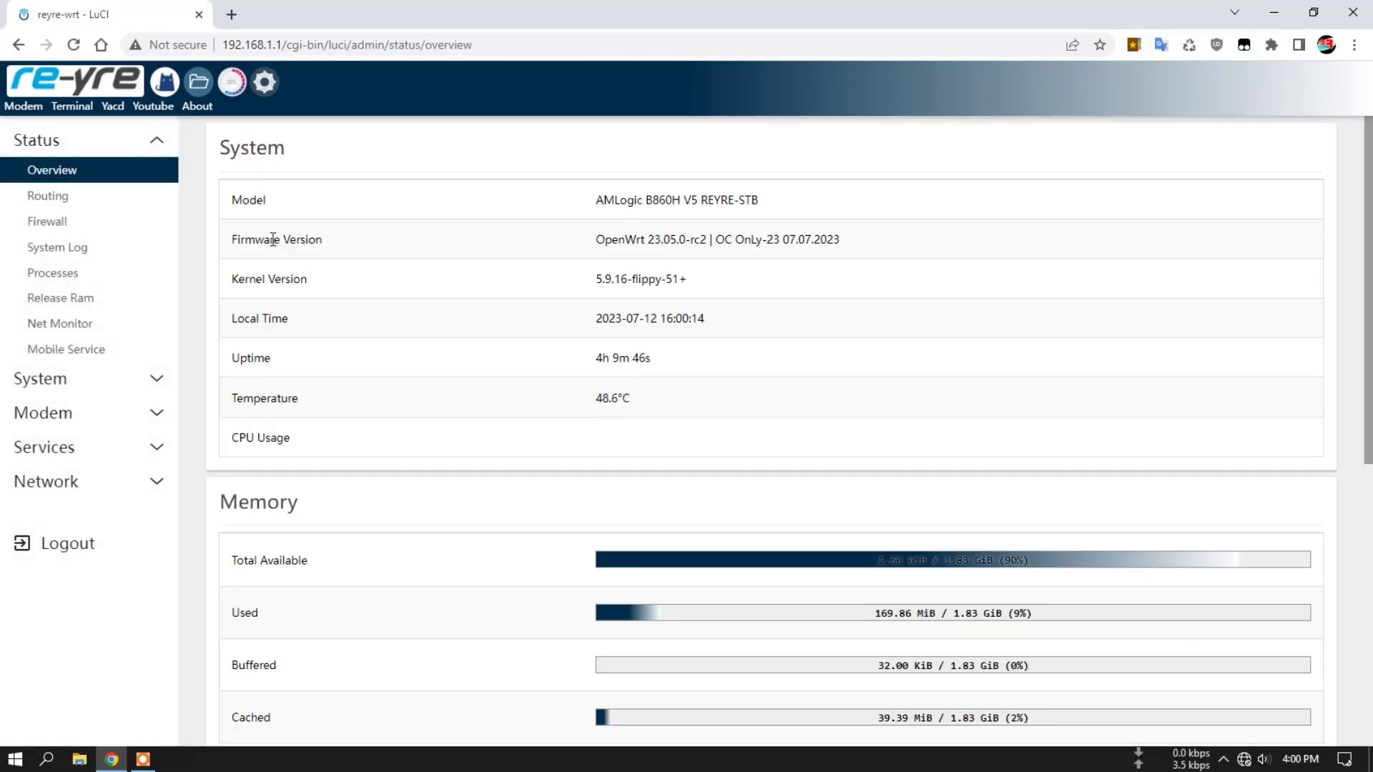
- Open the Software page, check the available updates and look through the installed packages
{"action": "left_click", "coordinate": [136, 378]}
{"action": "left_click", "coordinate": [99, 267]}
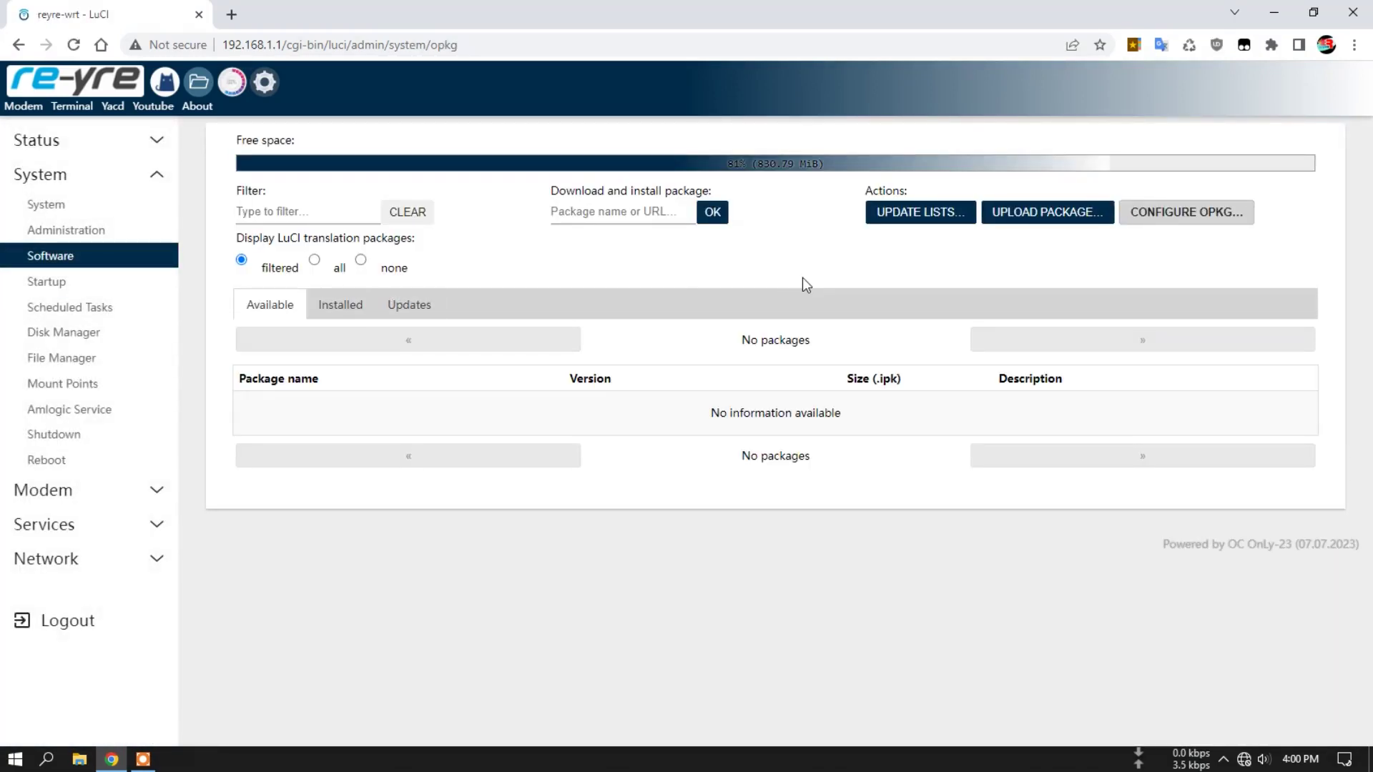
{"action": "left_click", "coordinate": [422, 313]}
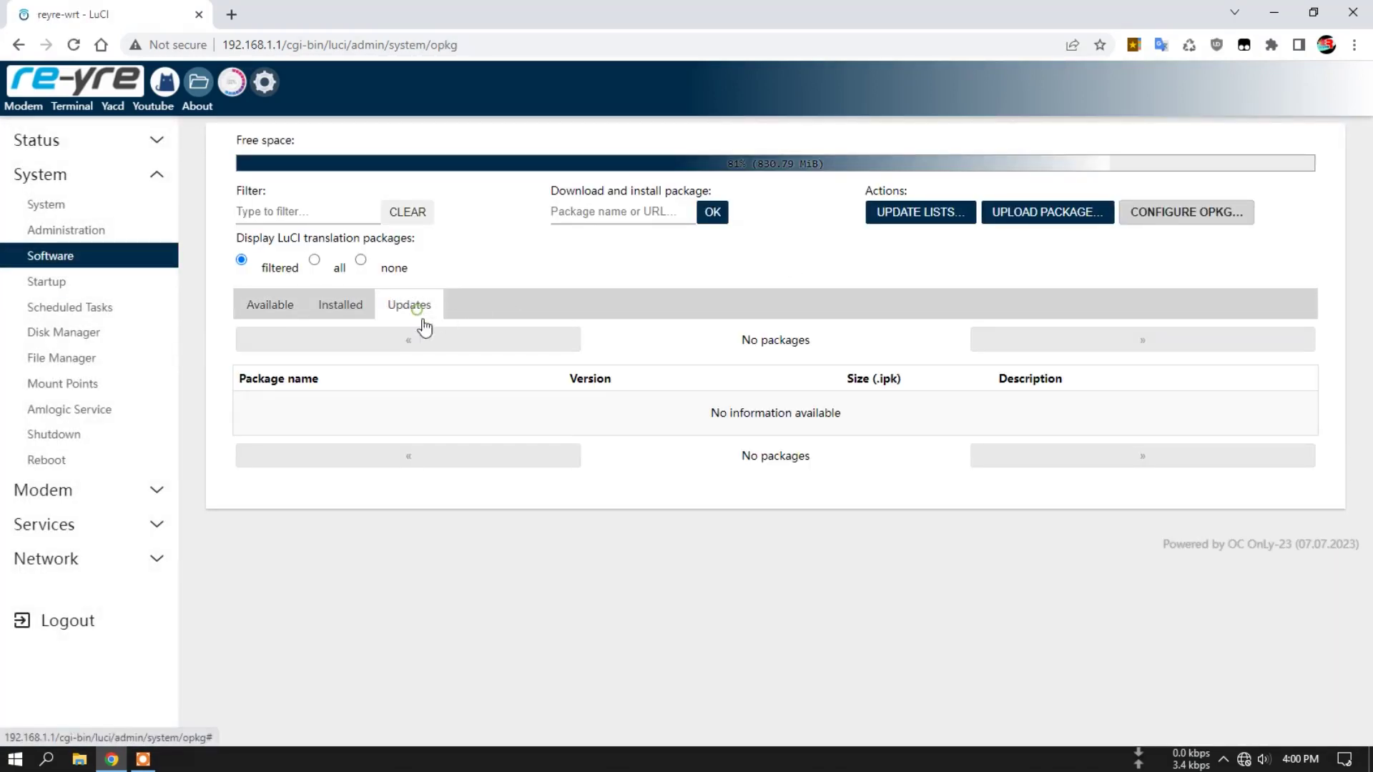
{"action": "left_click", "coordinate": [336, 307]}
{"action": "scroll", "coordinate": [665, 400], "scroll_direction": "down", "scroll_amount": 10}
{"action": "scroll", "coordinate": [689, 404], "scroll_direction": "down", "scroll_amount": 12}
{"action": "scroll", "coordinate": [729, 419], "scroll_direction": "down", "scroll_amount": 5}
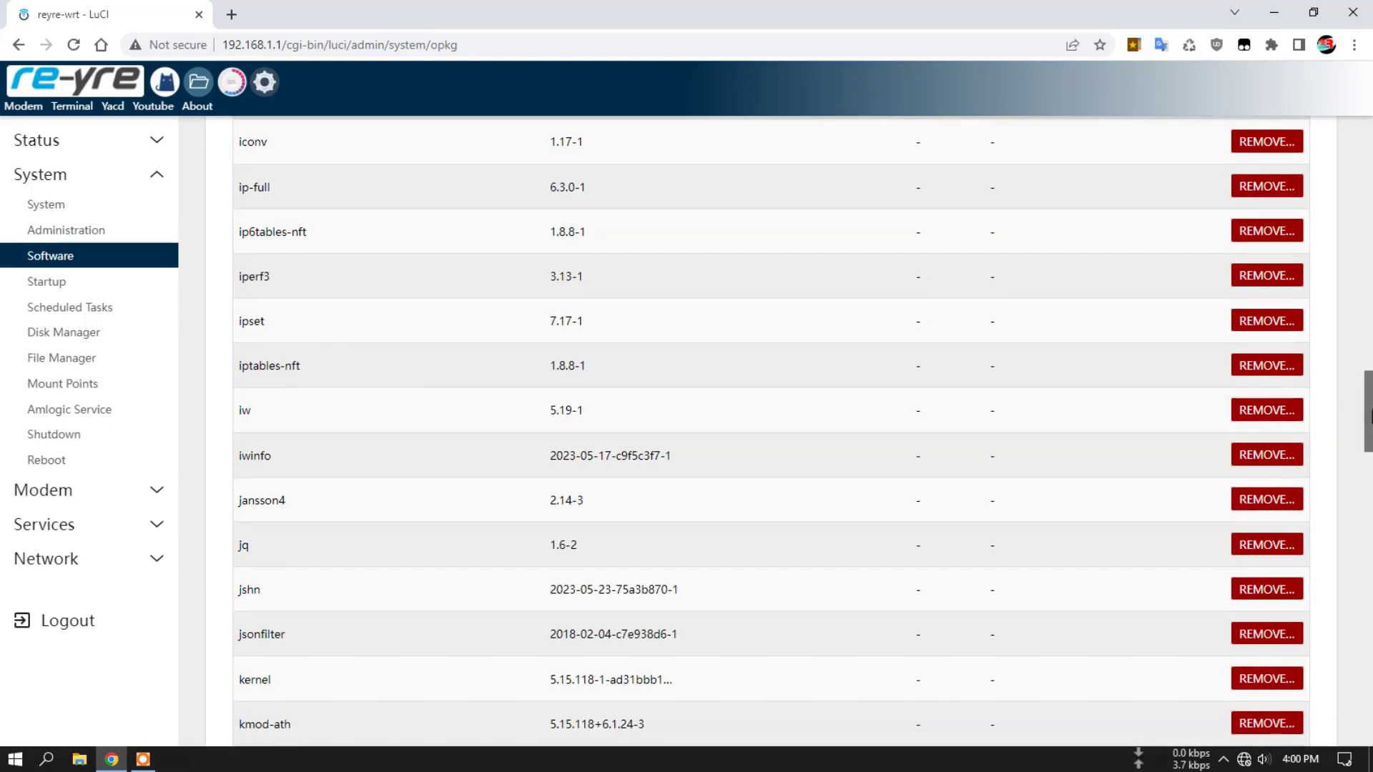
{"action": "left_click_drag", "start_coordinate": [1368, 413], "coordinate": [1368, 143]}
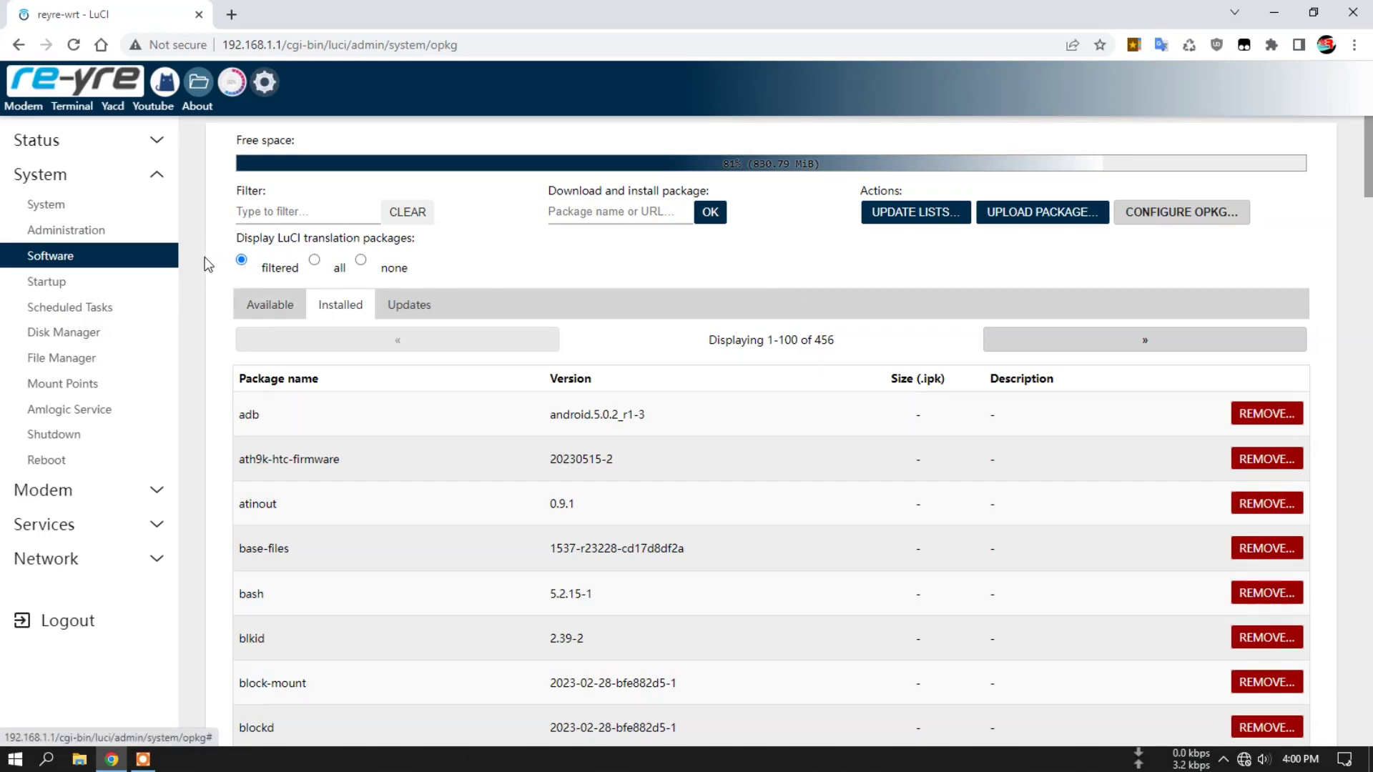
{"action": "scroll", "coordinate": [196, 288], "scroll_direction": "down", "scroll_amount": 1}
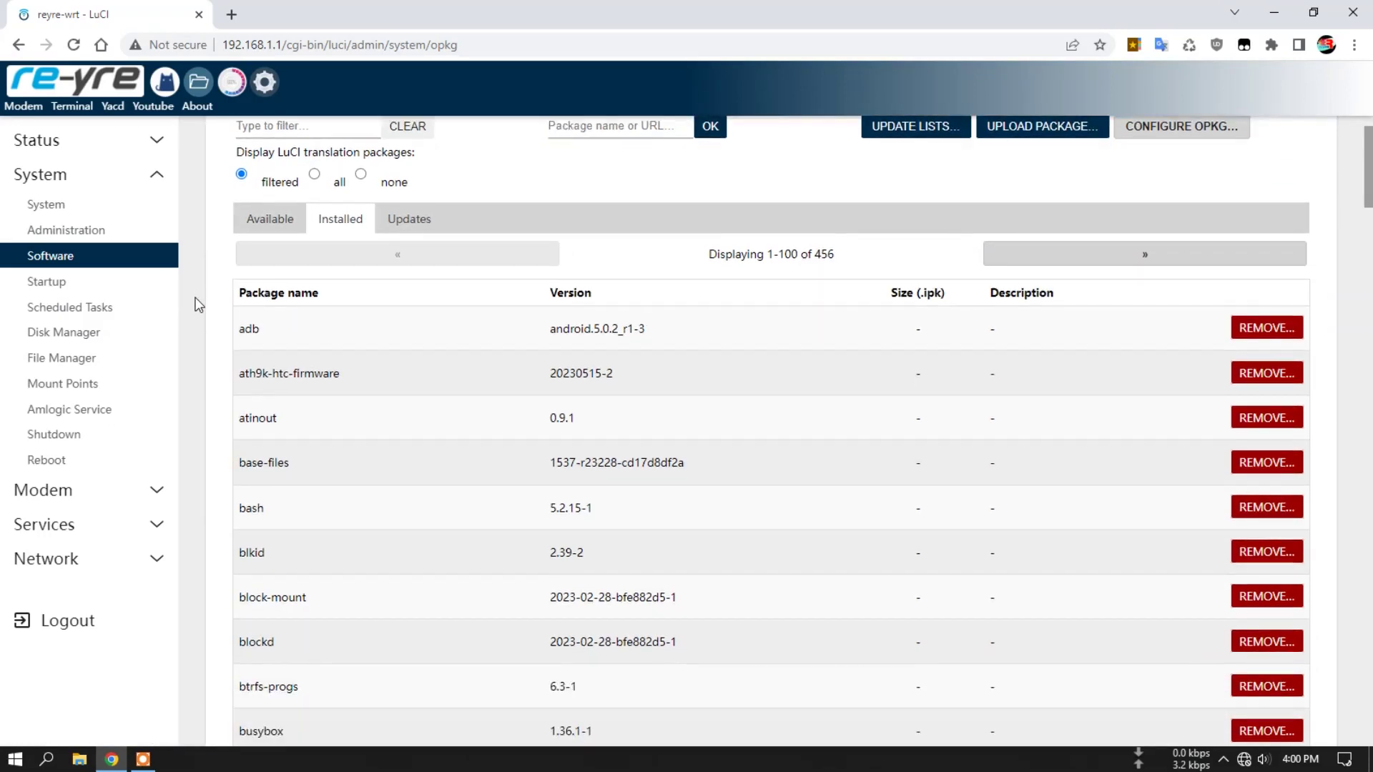
{"action": "scroll", "coordinate": [199, 306], "scroll_direction": "up", "scroll_amount": 1}
- Go back to the status overview and review its storage, network and active DHCP lease sections
{"action": "left_click", "coordinate": [84, 88]}
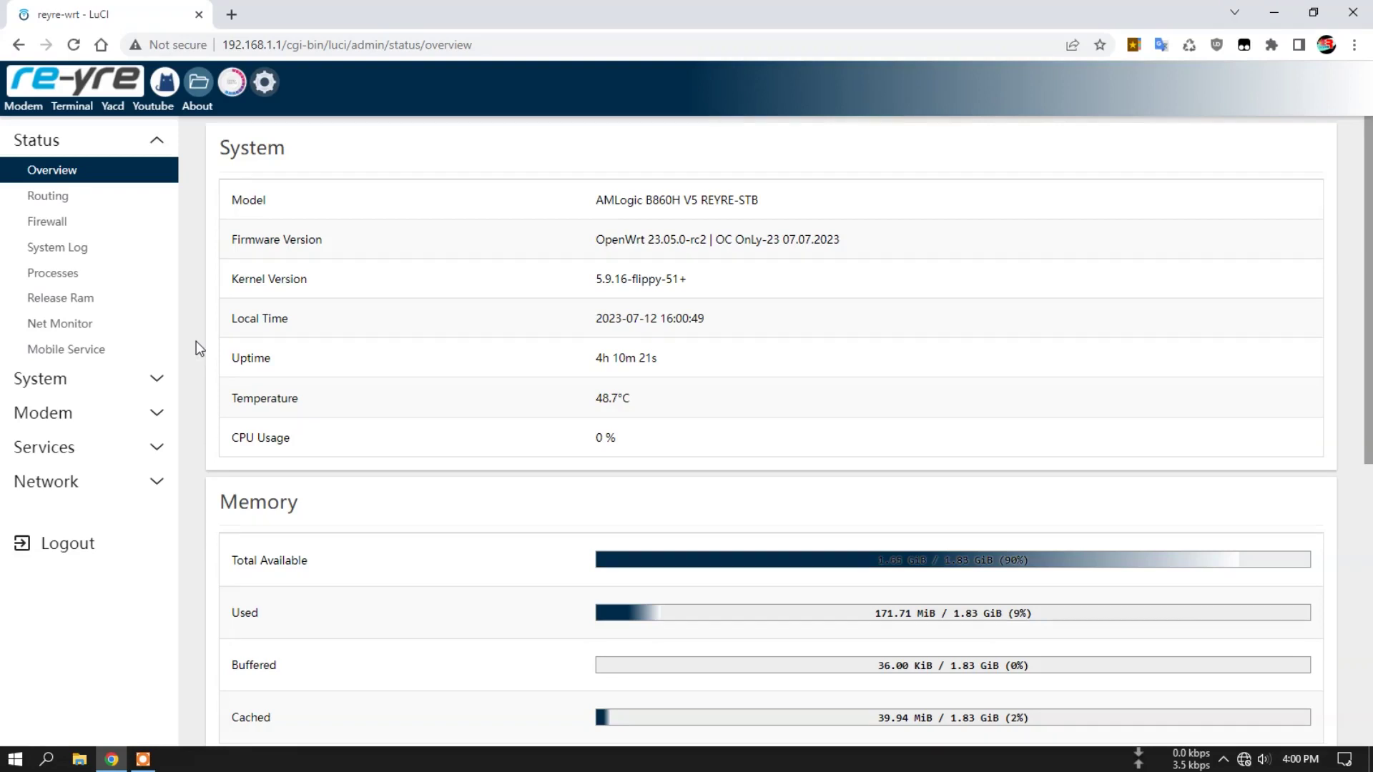
{"action": "scroll", "coordinate": [197, 341], "scroll_direction": "down", "scroll_amount": 2}
{"action": "scroll", "coordinate": [196, 341], "scroll_direction": "down", "scroll_amount": 4}
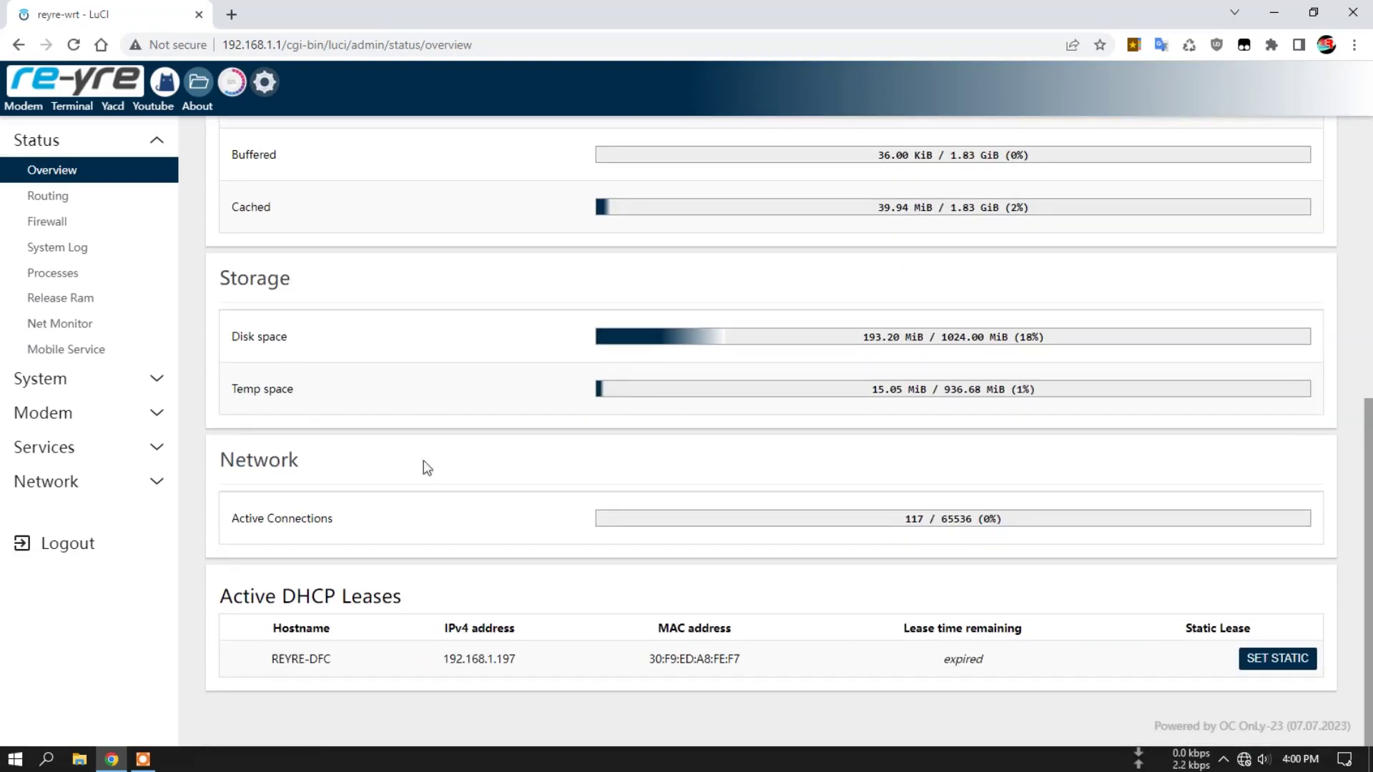
- Open the modem's AT/Message page showing the AT commands form
{"action": "left_click", "coordinate": [152, 390]}
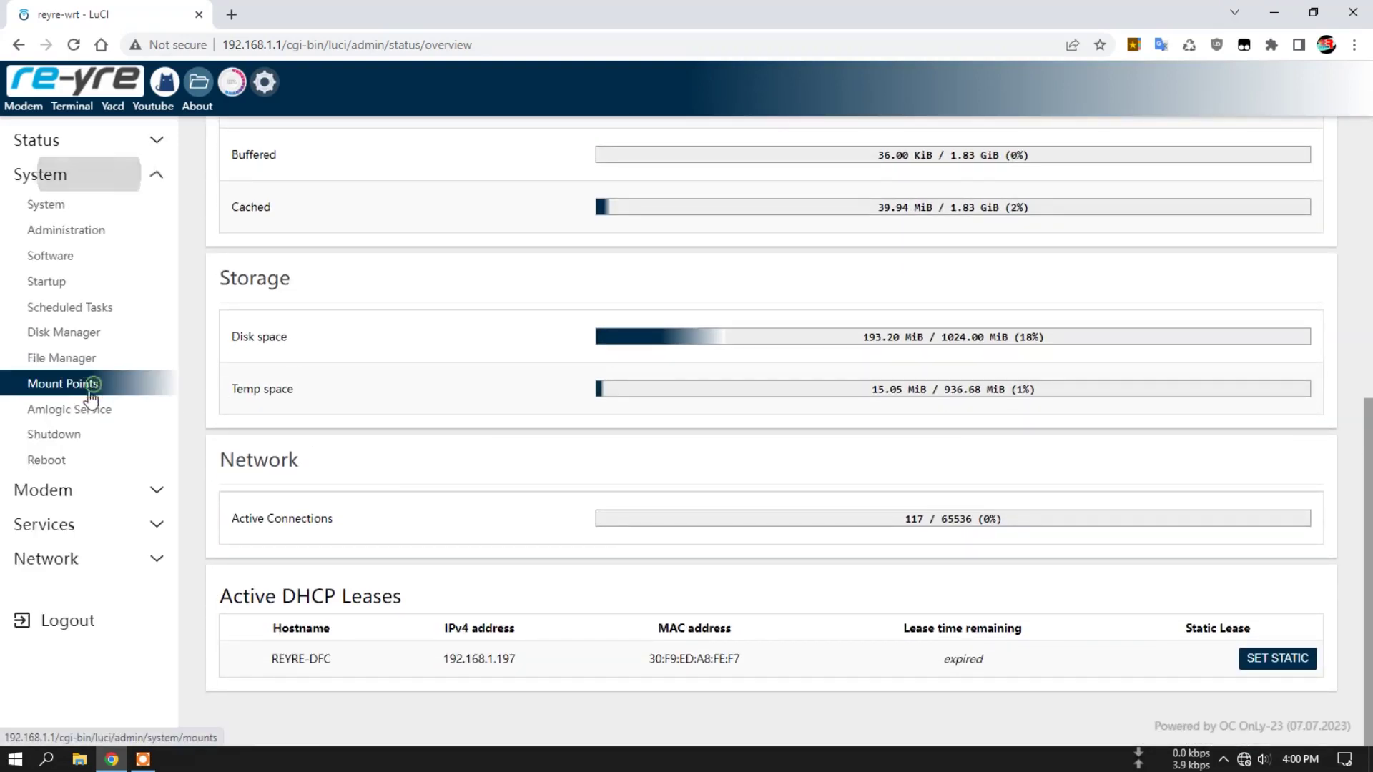
{"action": "left_click", "coordinate": [92, 490]}
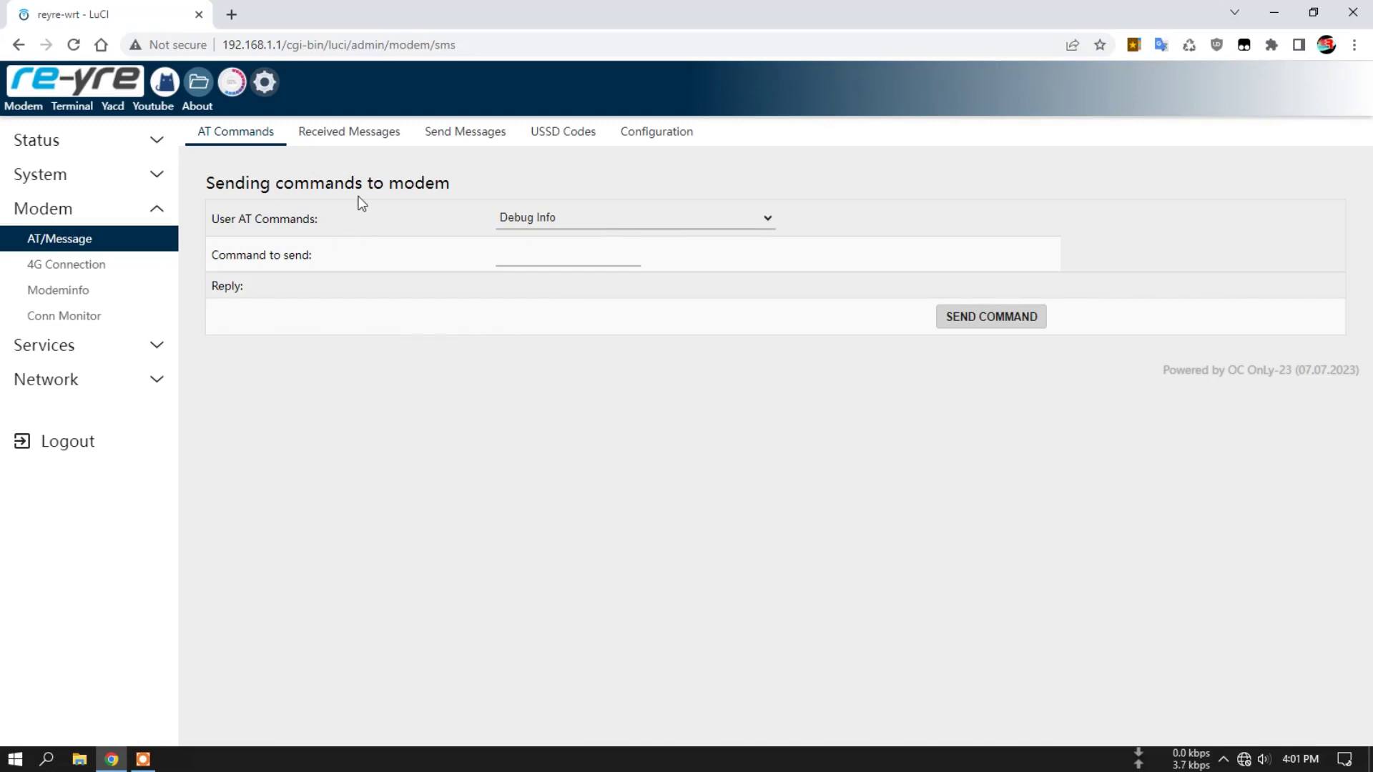
- Reopen the status overview and look over the firmware, memory, storage and connection information
{"action": "left_click", "coordinate": [135, 140]}
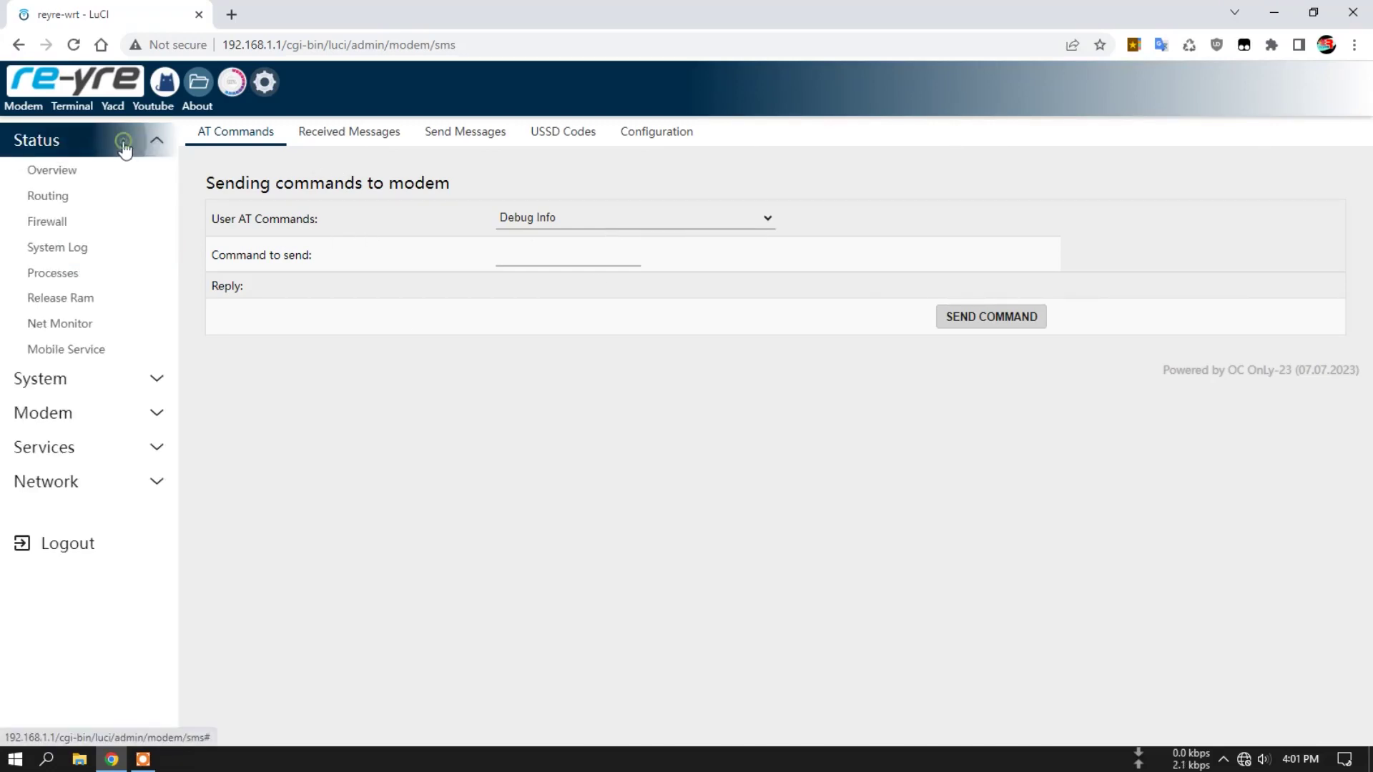
{"action": "left_click", "coordinate": [89, 170]}
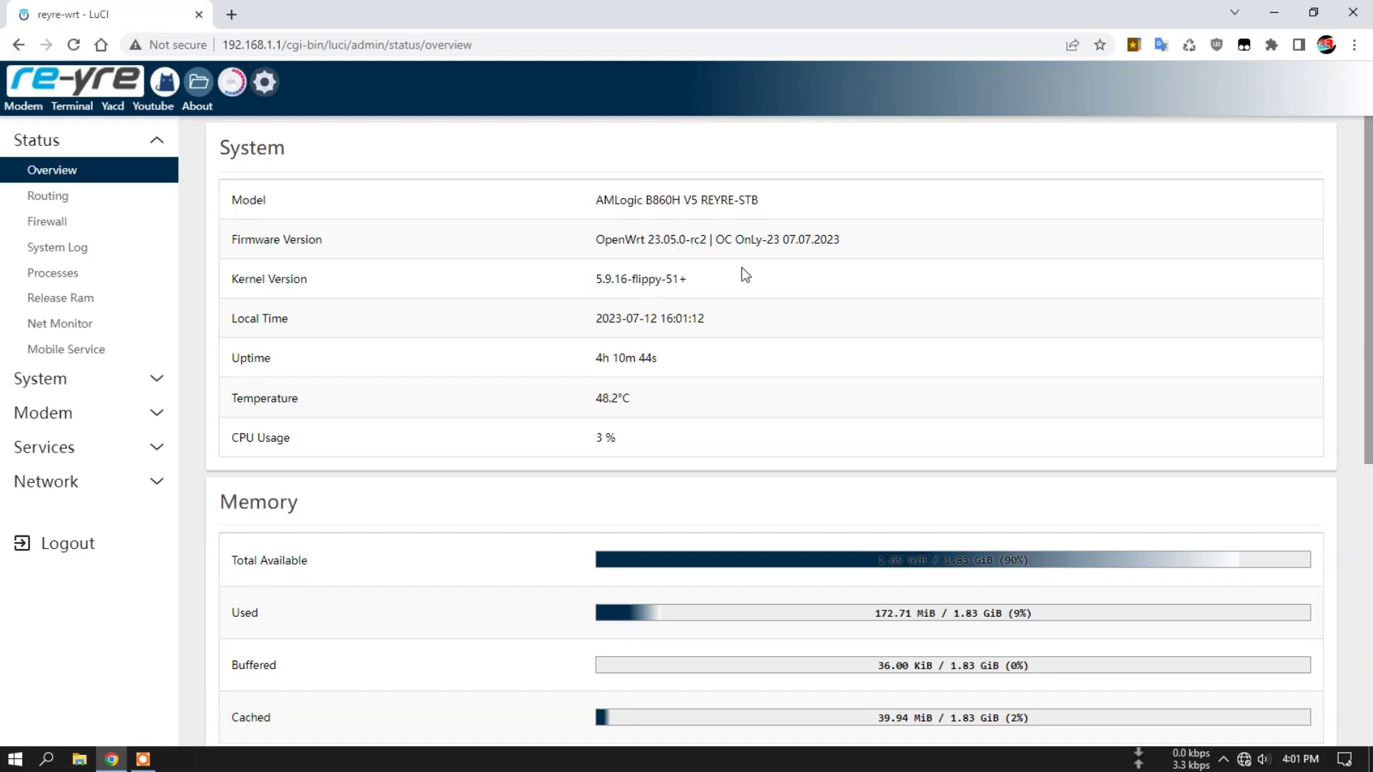
{"action": "scroll", "coordinate": [789, 513], "scroll_direction": "down", "scroll_amount": 7}
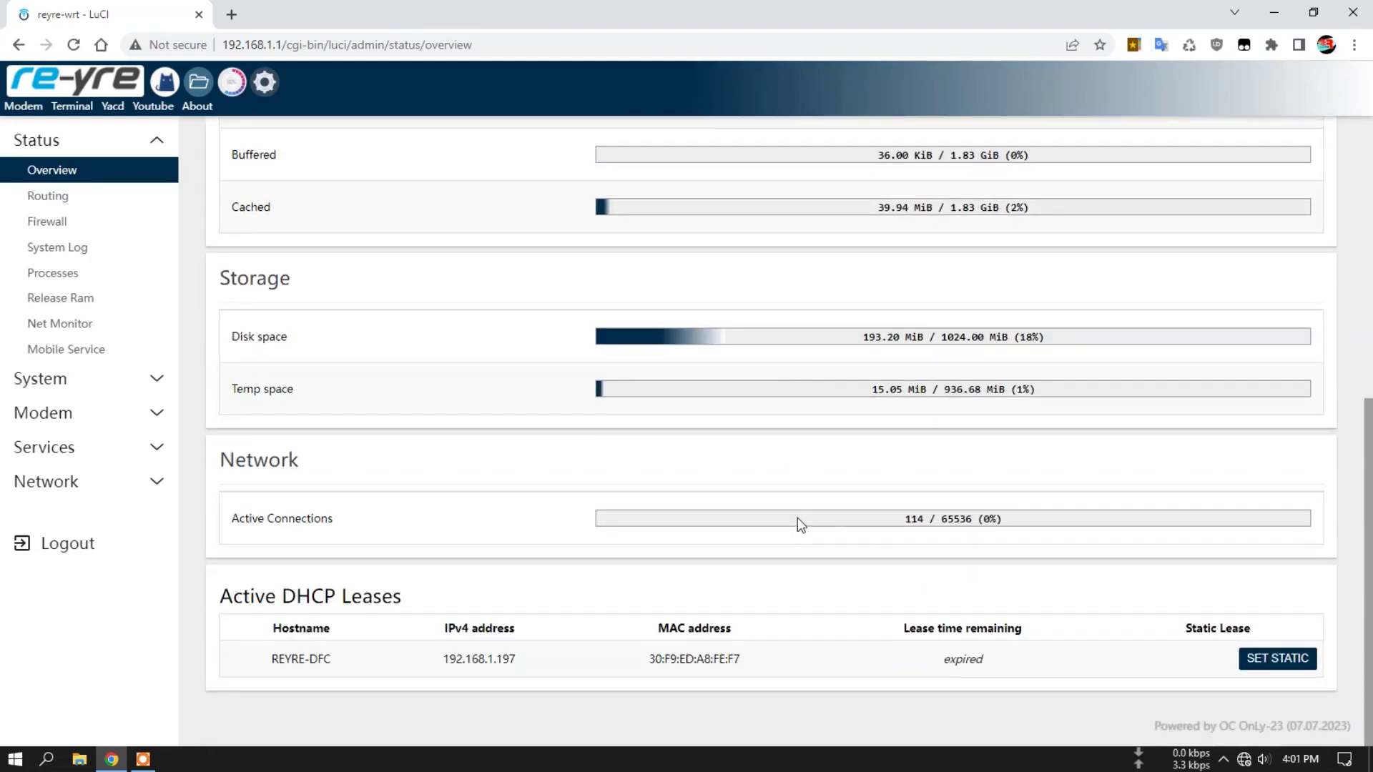
{"action": "scroll", "coordinate": [797, 518], "scroll_direction": "up", "scroll_amount": 7}
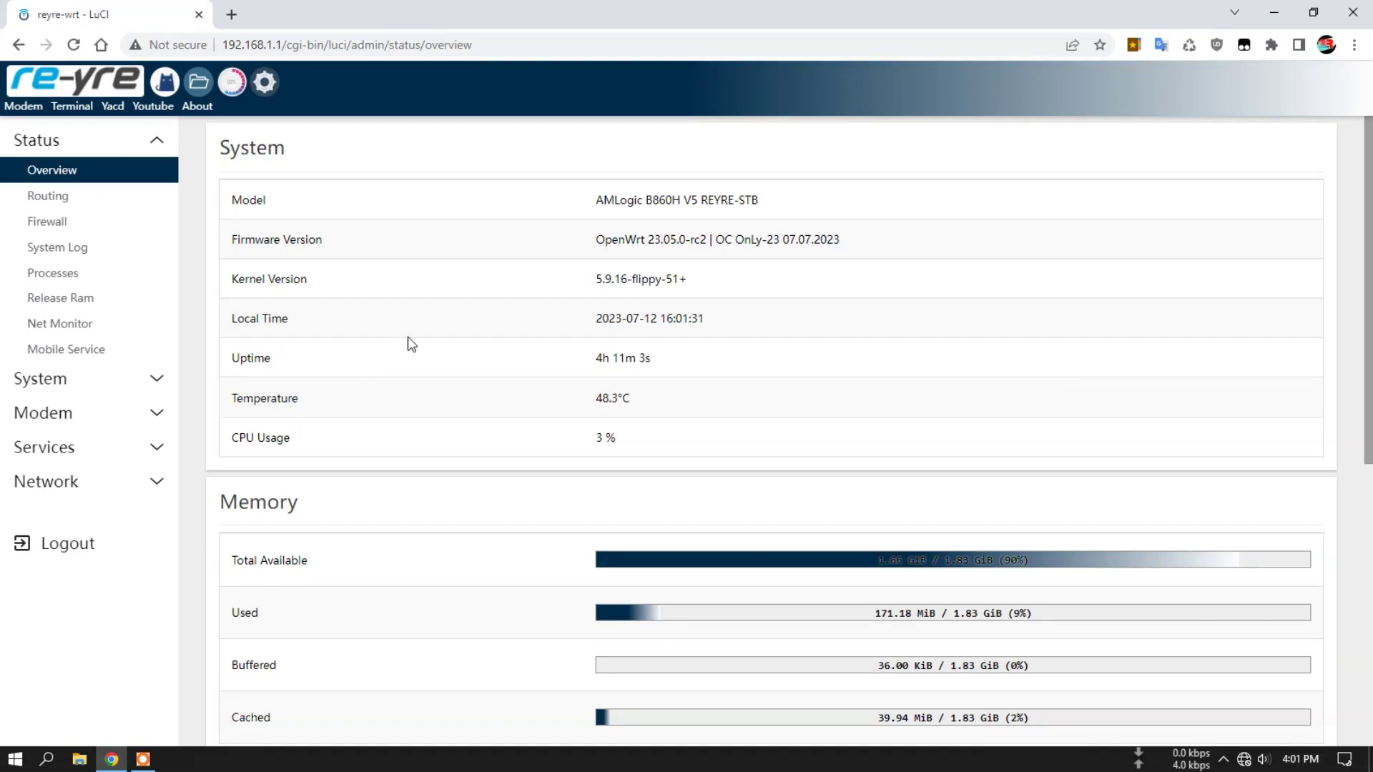
{"action": "scroll", "coordinate": [423, 343], "scroll_direction": "down", "scroll_amount": 1}
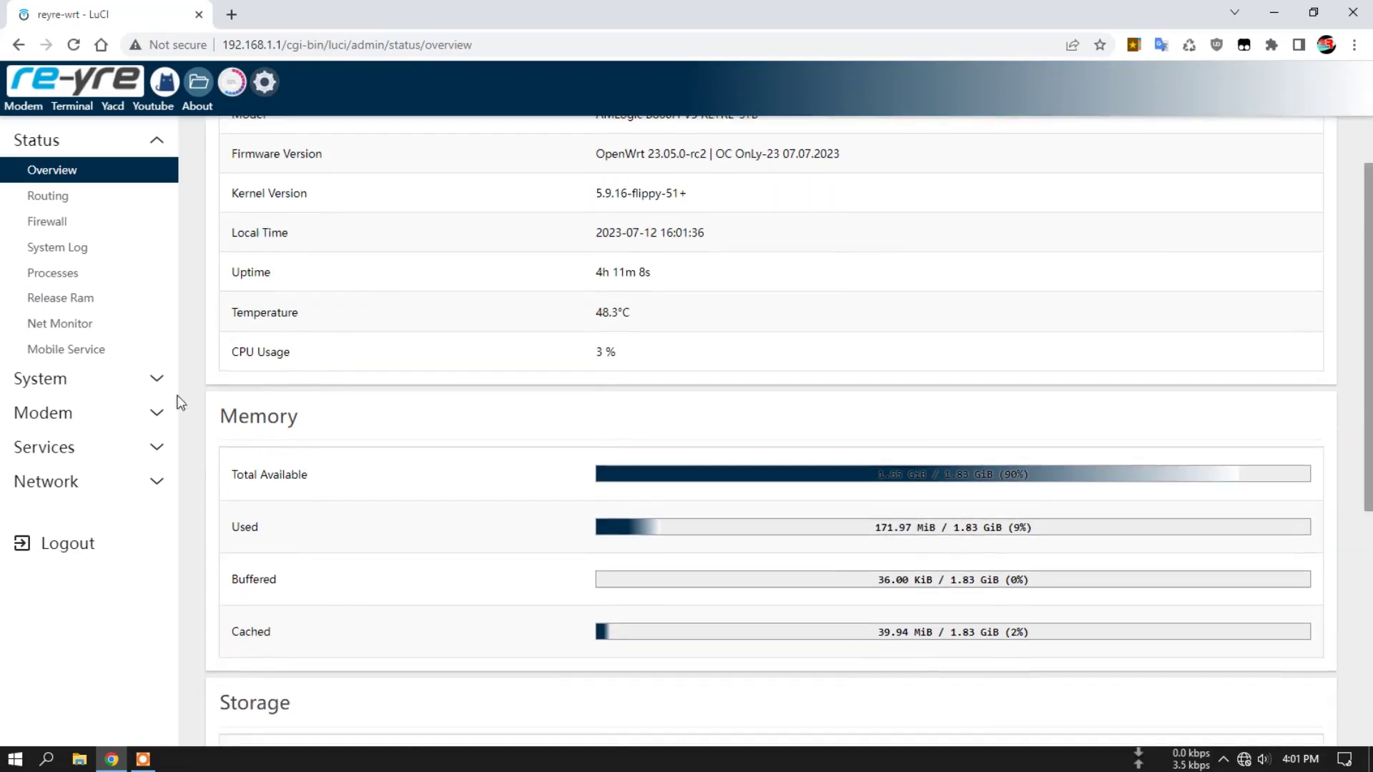
{"action": "left_click", "coordinate": [102, 392]}
{"action": "left_click", "coordinate": [115, 489]}
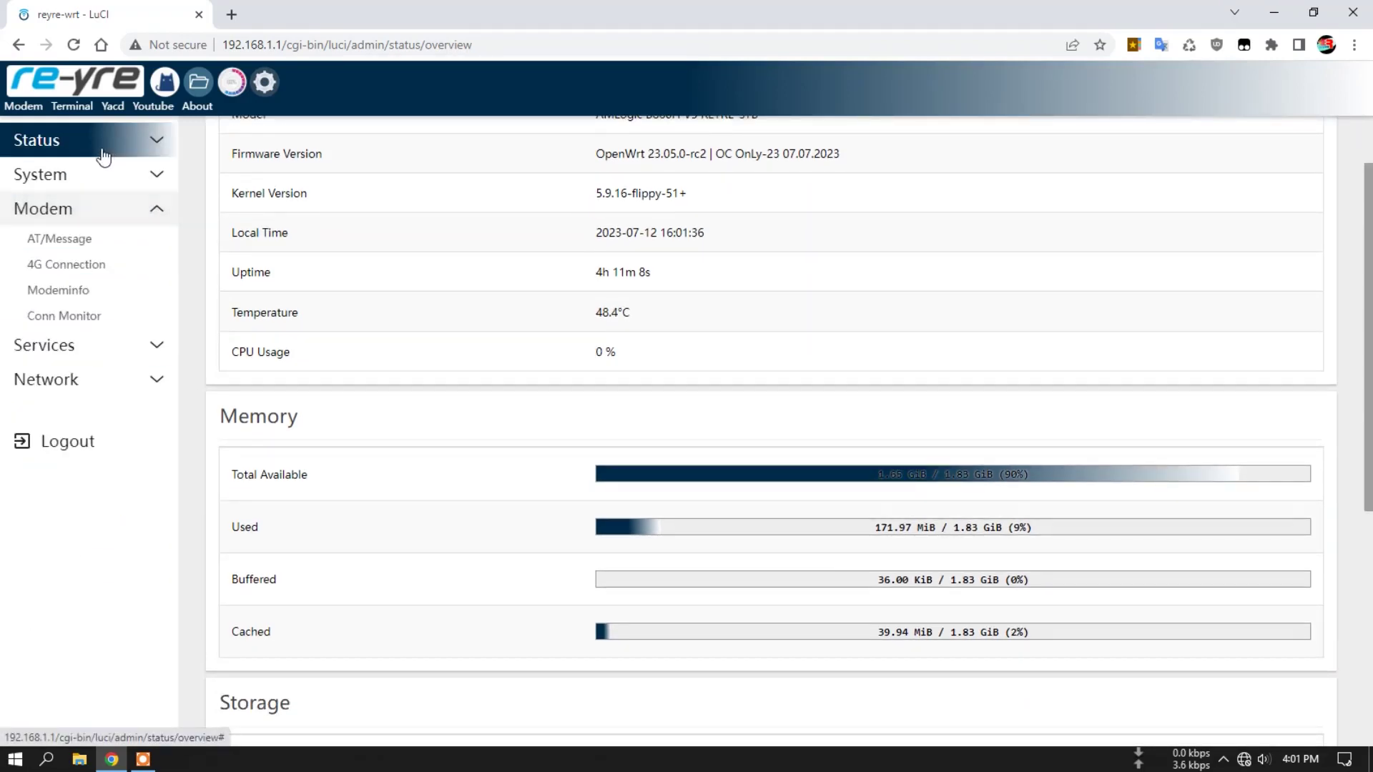
- View the IPv4 routing status and look through the traffic filter and rule chains on the firewall status page
{"action": "left_click", "coordinate": [106, 152]}
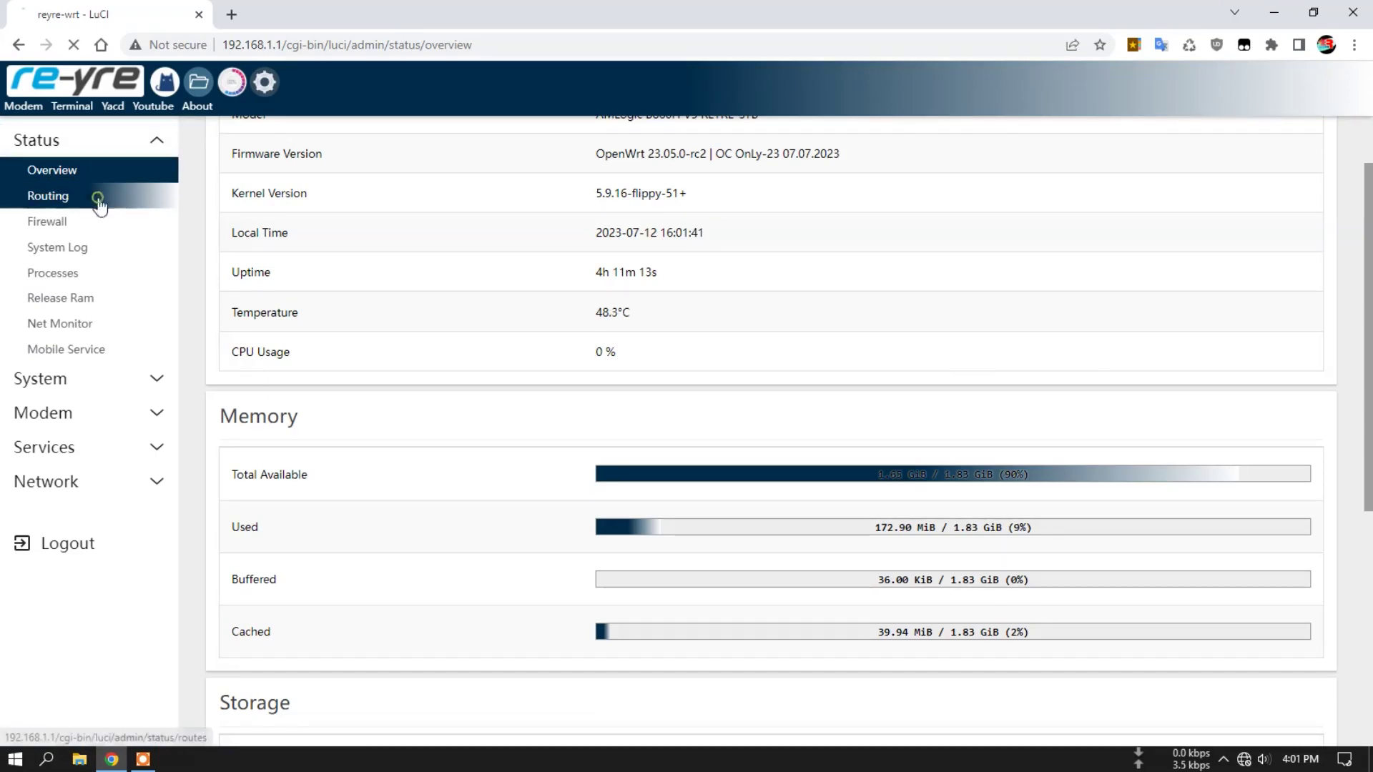
{"action": "left_click", "coordinate": [170, 196]}
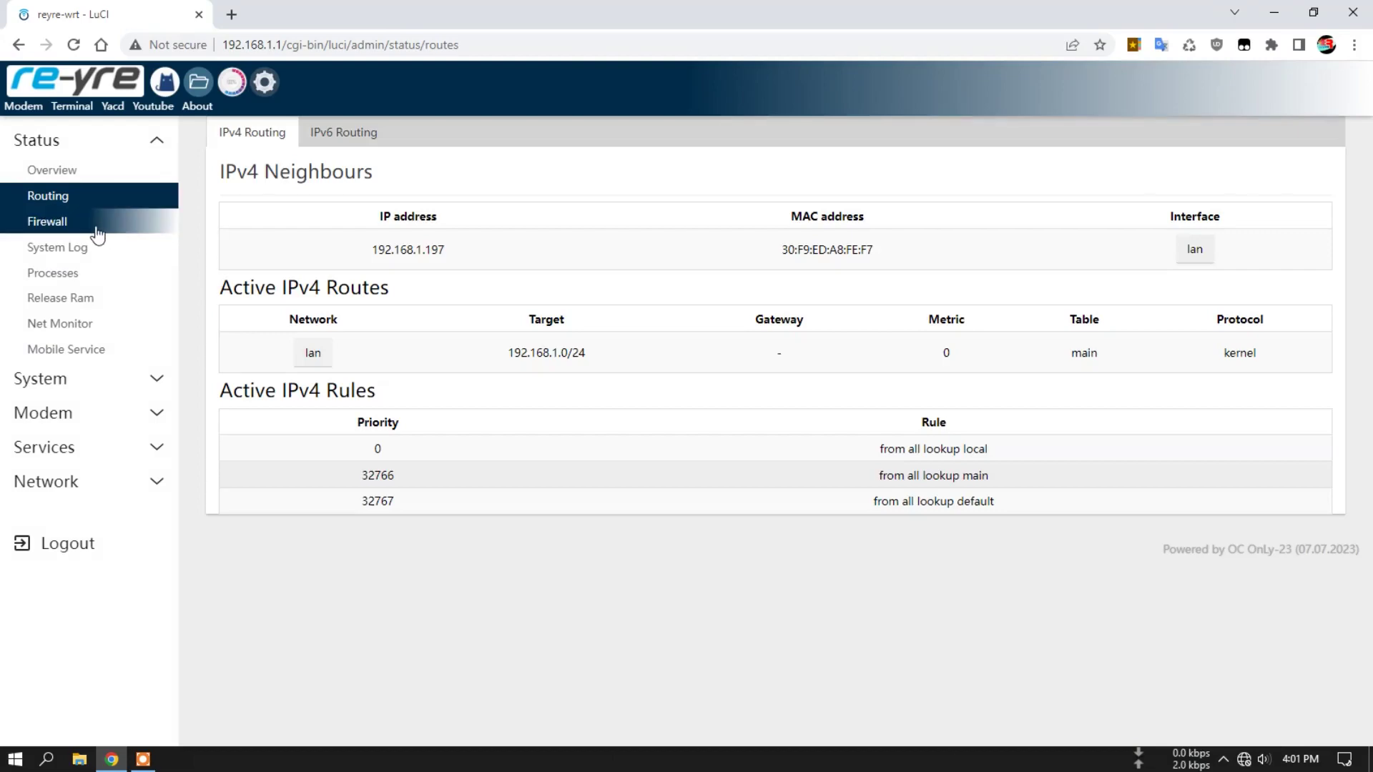
{"action": "left_click", "coordinate": [94, 227]}
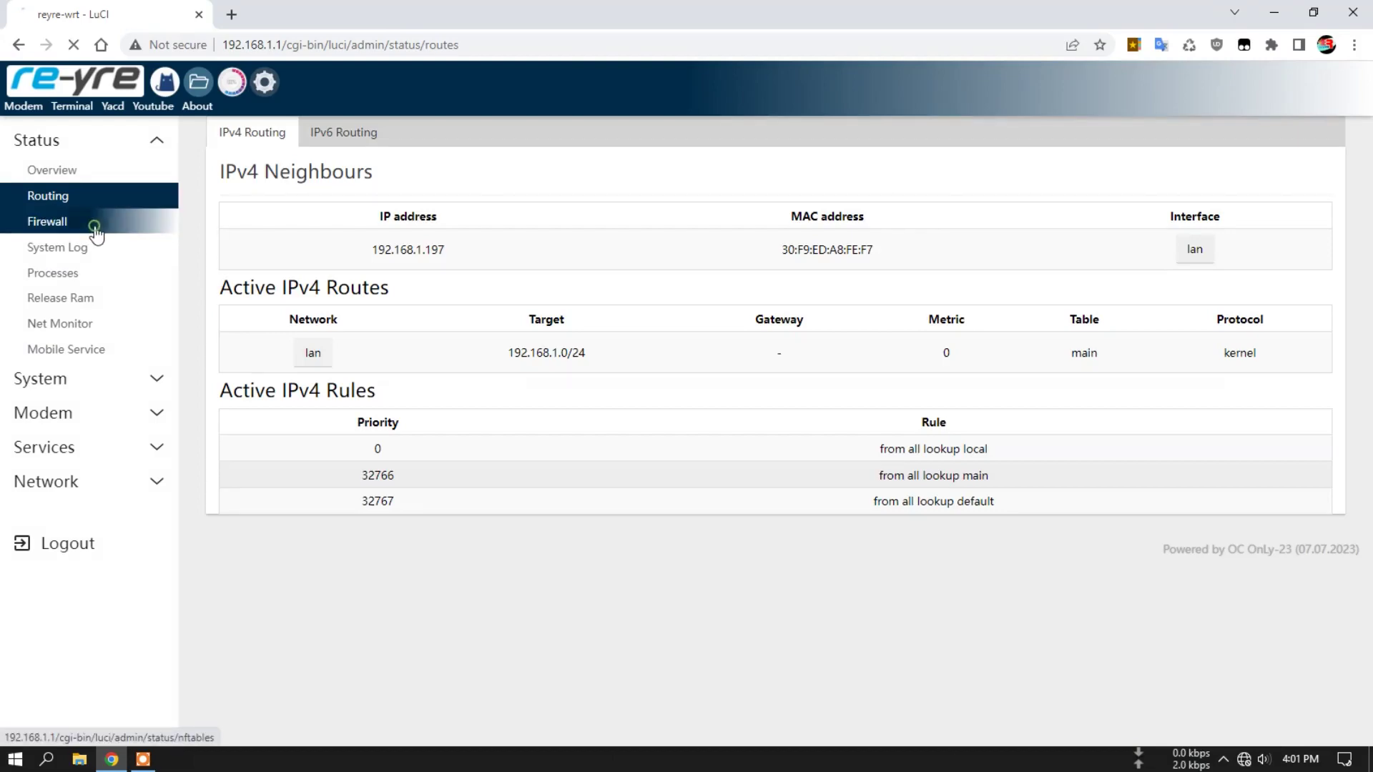
{"action": "scroll", "coordinate": [771, 415], "scroll_direction": "down", "scroll_amount": 10}
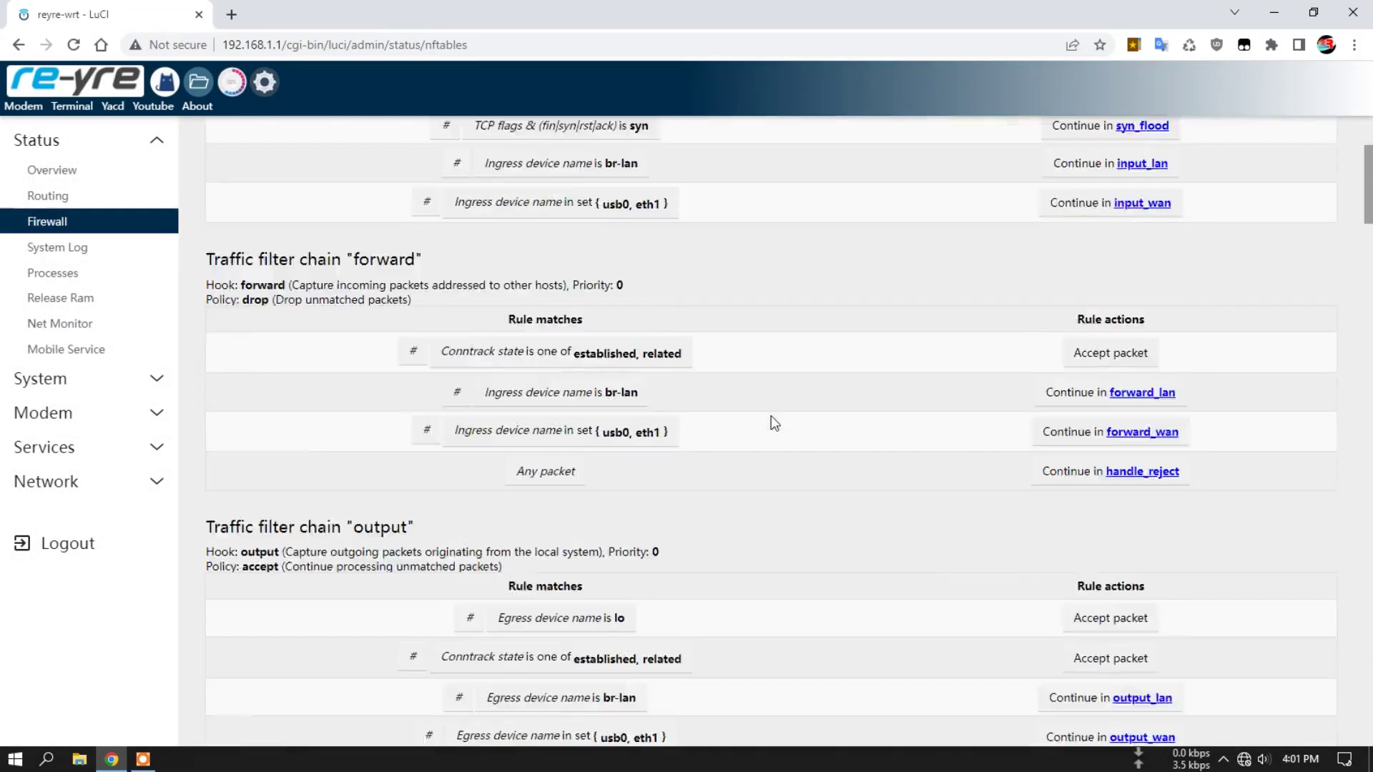
{"action": "scroll", "coordinate": [779, 429], "scroll_direction": "down", "scroll_amount": 15}
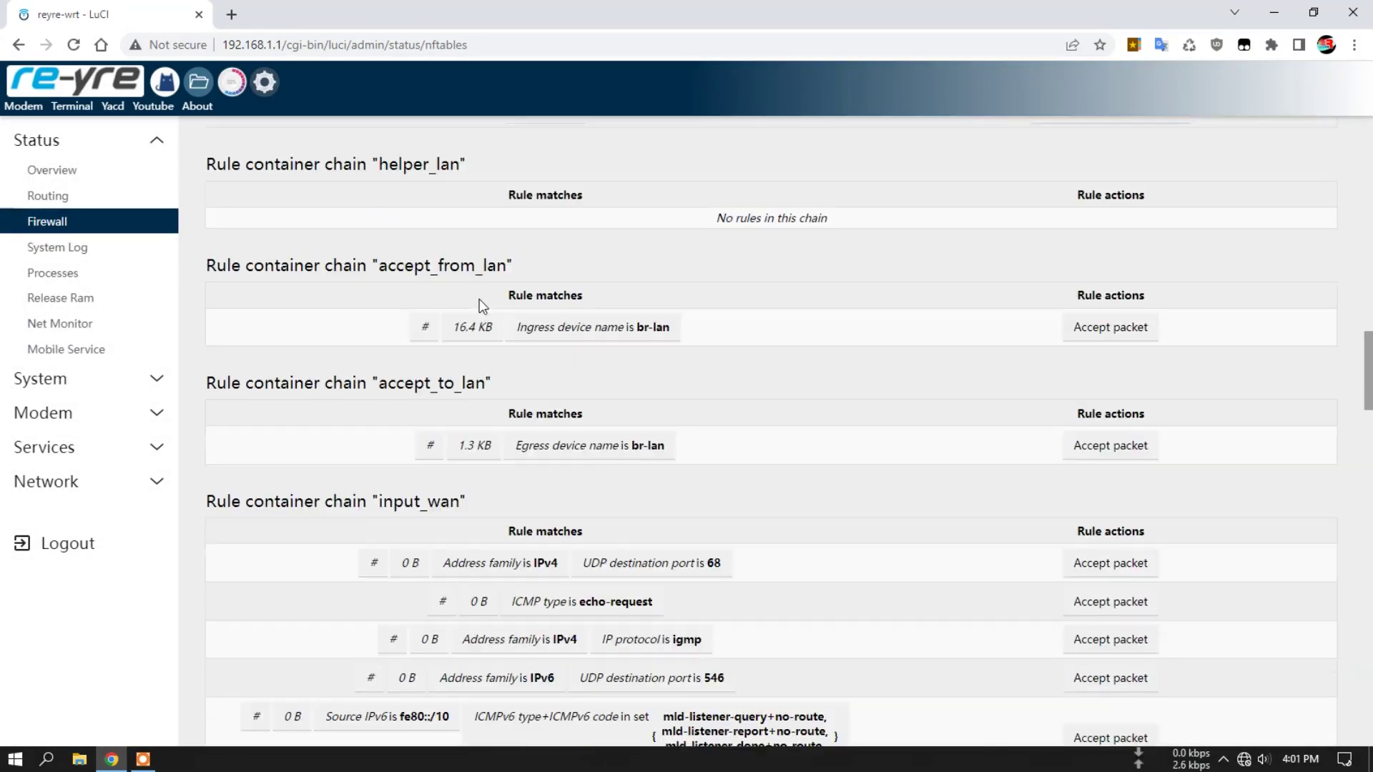
{"action": "scroll", "coordinate": [480, 323], "scroll_direction": "down", "scroll_amount": 15}
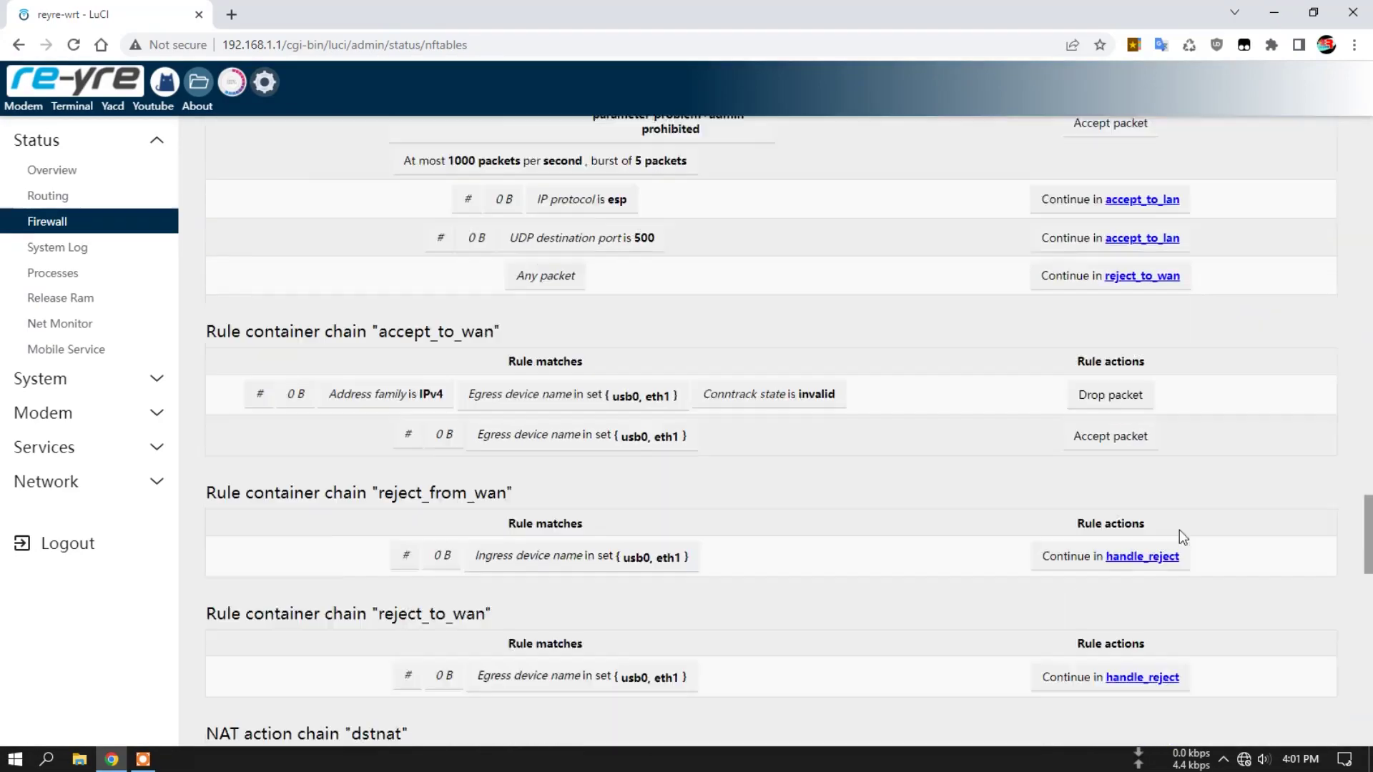
{"action": "left_click_drag", "start_coordinate": [1366, 542], "coordinate": [1366, 143]}
- View the router's system and kernel logs, and open the list of running processes
{"action": "left_click", "coordinate": [85, 247]}
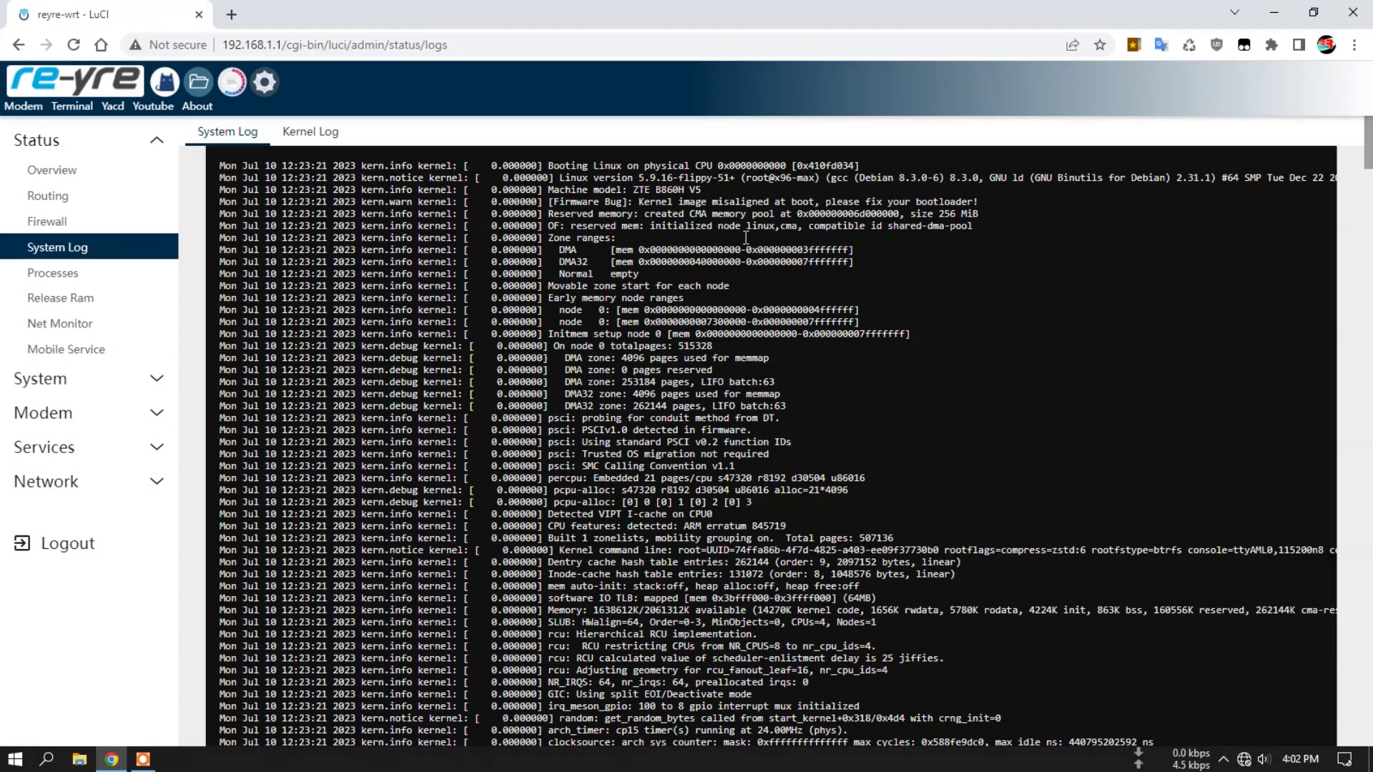
{"action": "left_click", "coordinate": [322, 132]}
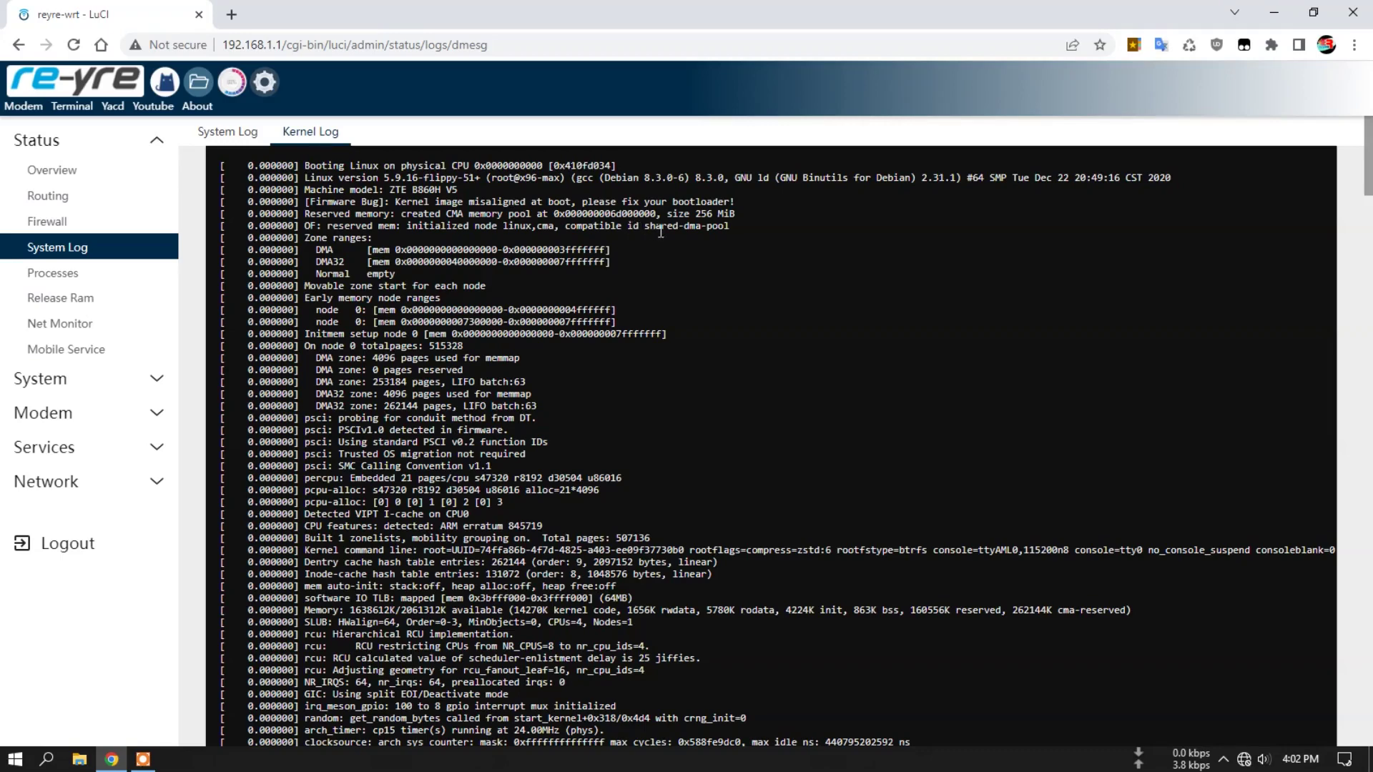
{"action": "left_click", "coordinate": [228, 132]}
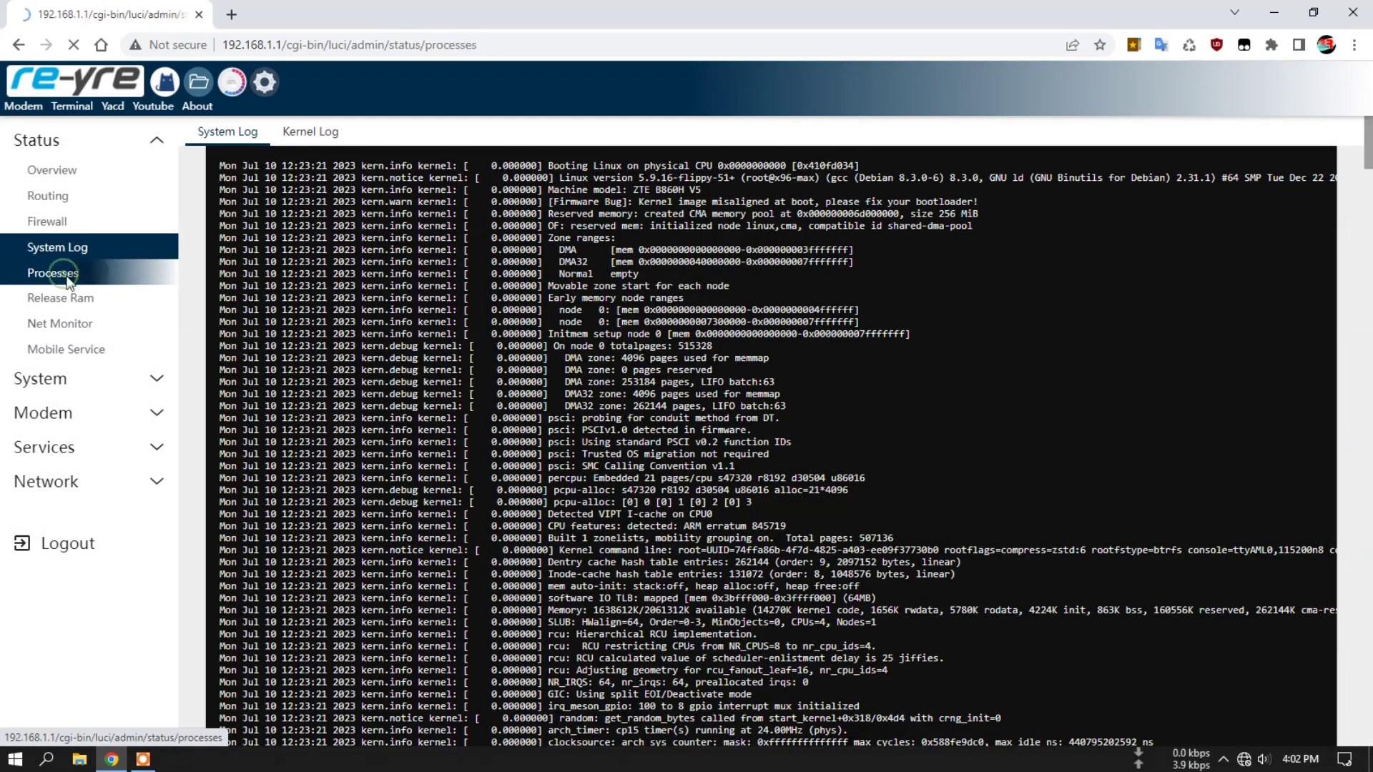
{"action": "left_click", "coordinate": [63, 273]}
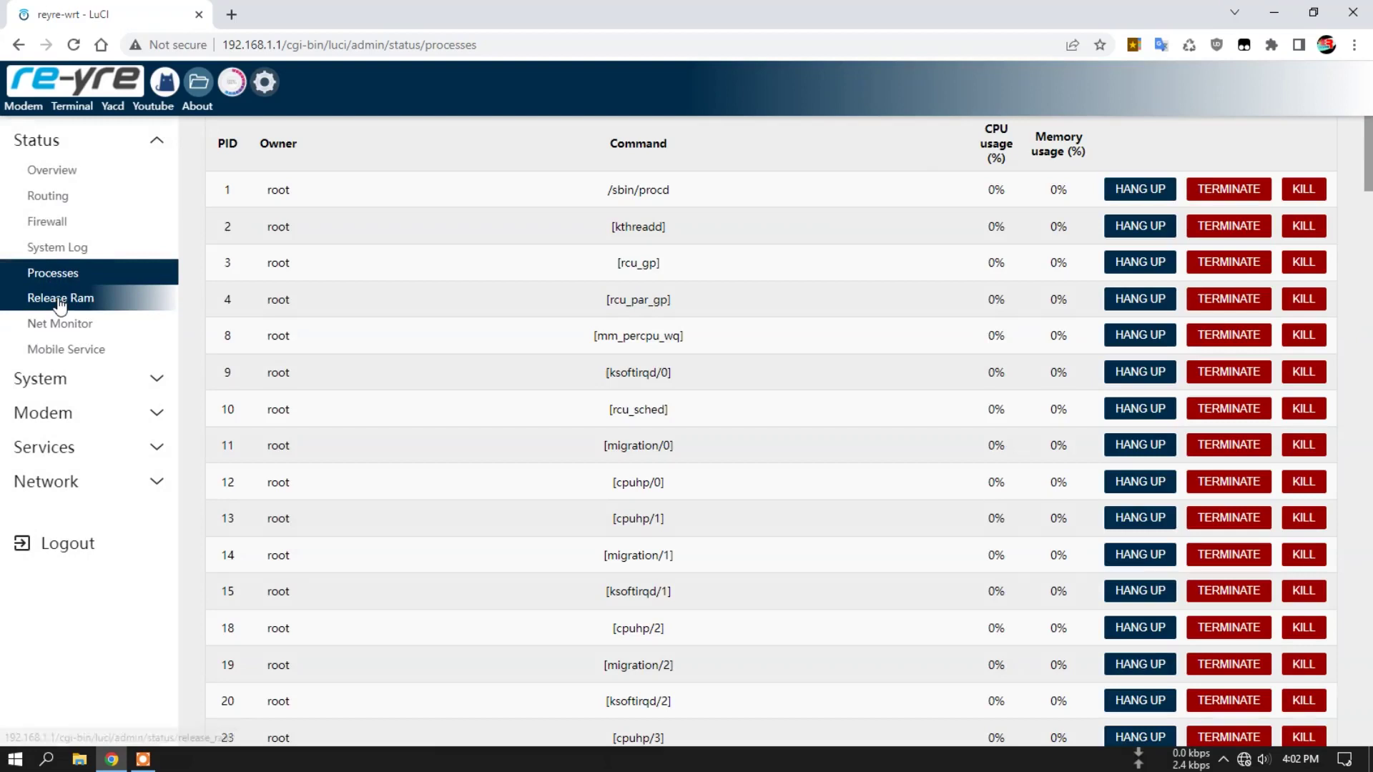
- Release the router's RAM and open the Net Monitor with its live traffic gauges
{"action": "left_click", "coordinate": [61, 298]}
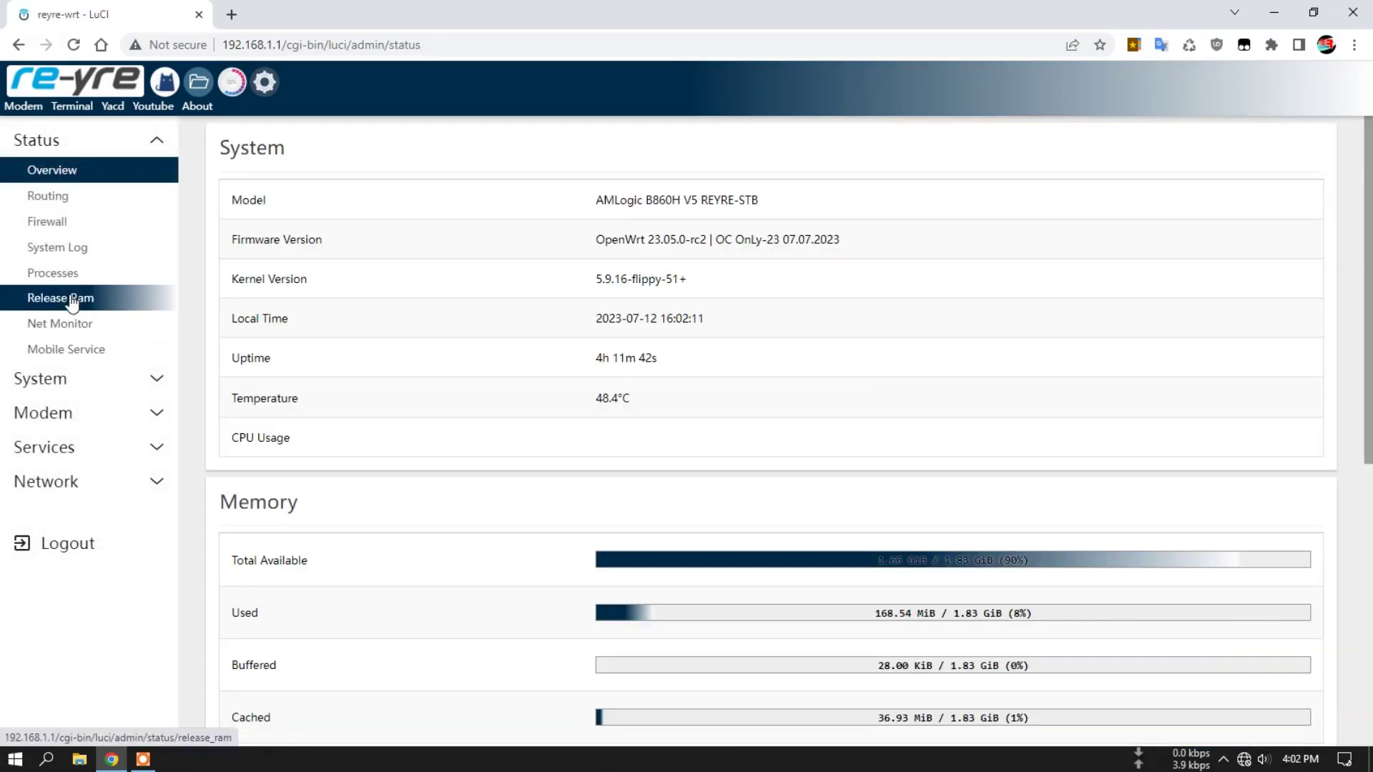
{"action": "left_click", "coordinate": [71, 323]}
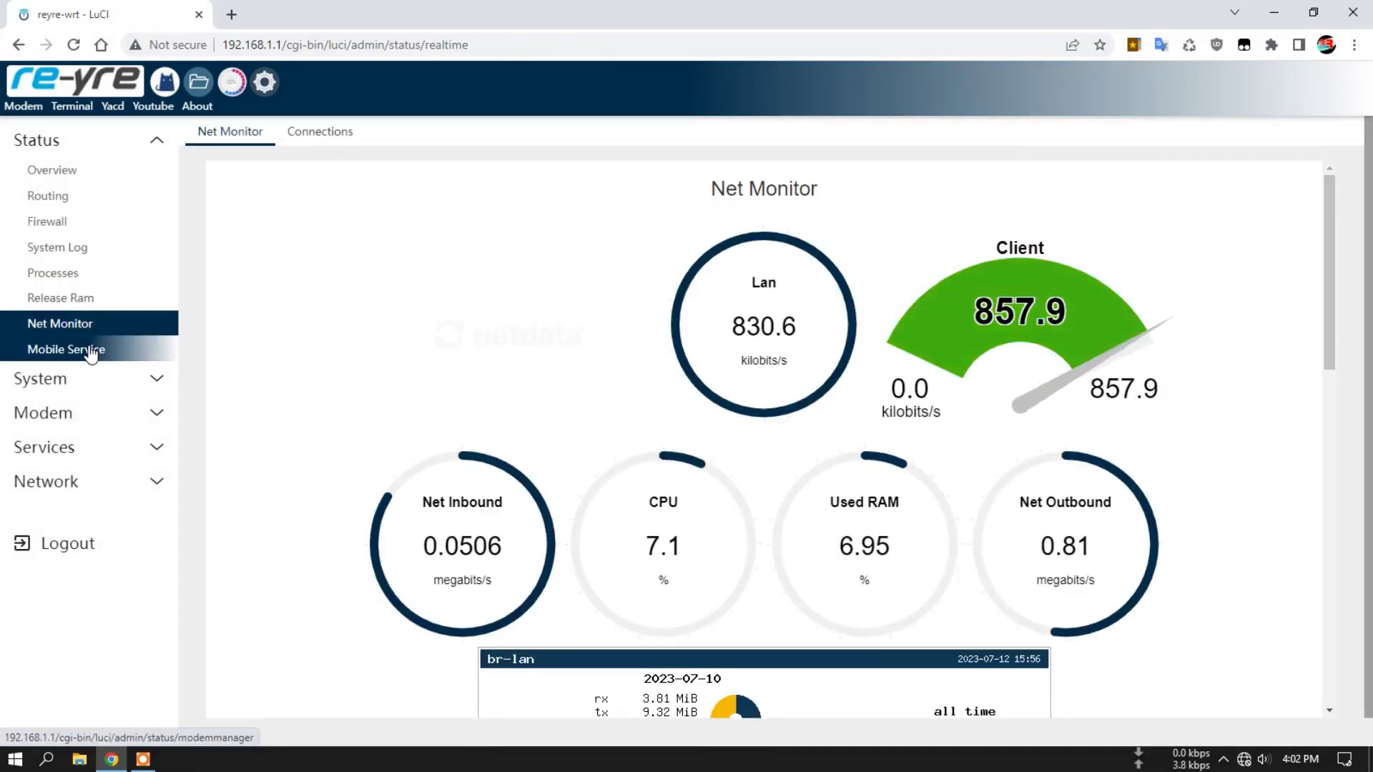
- Open the Mobile Service status page and look over its contents
{"action": "left_click", "coordinate": [87, 355]}
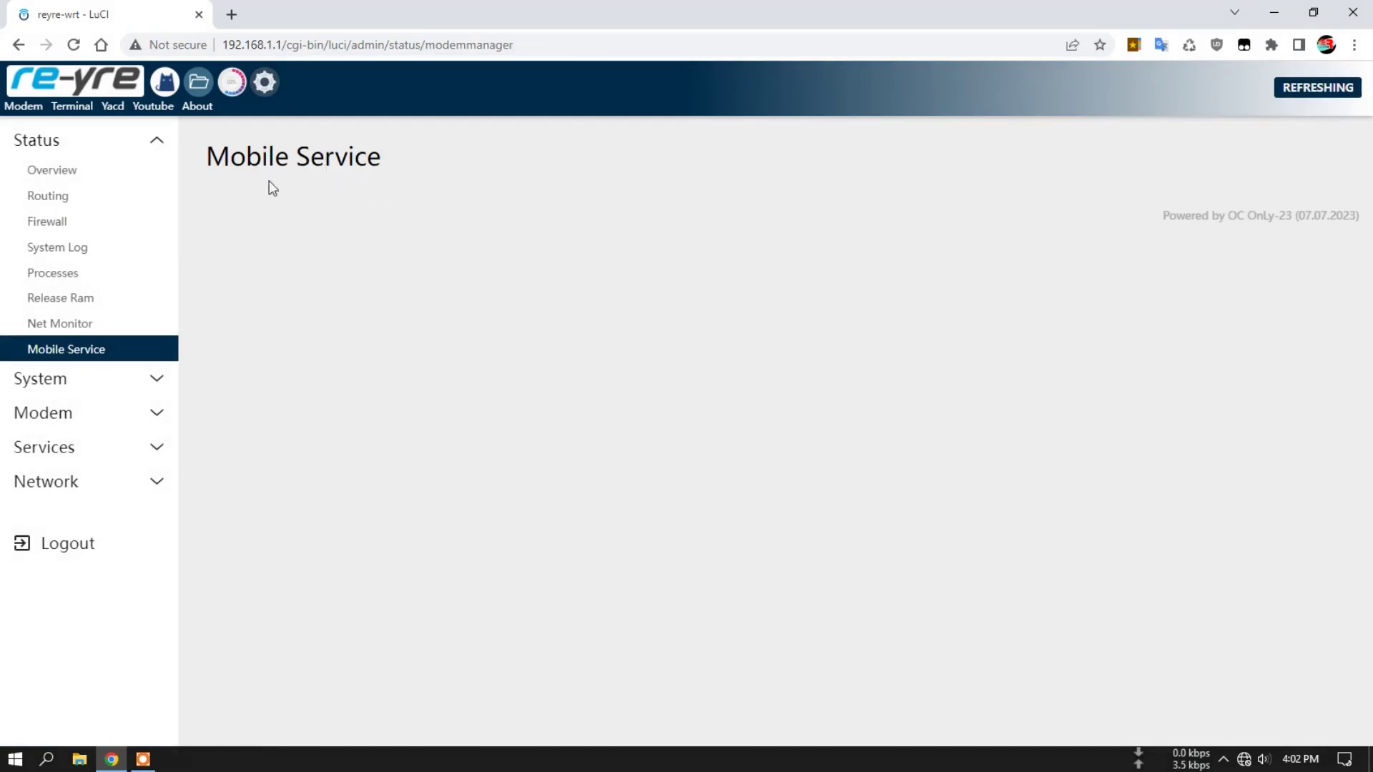
{"action": "left_click", "coordinate": [97, 378]}
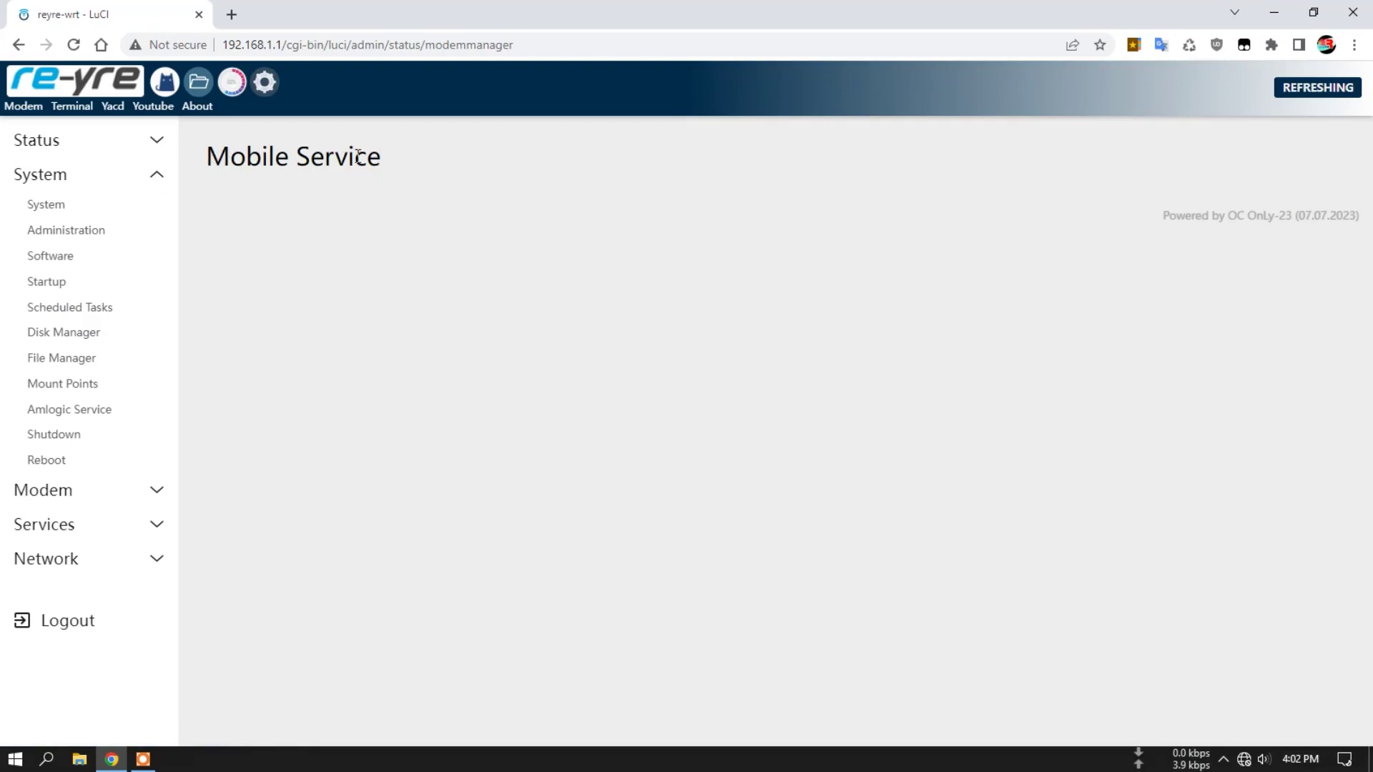
{"action": "left_click", "coordinate": [153, 143]}
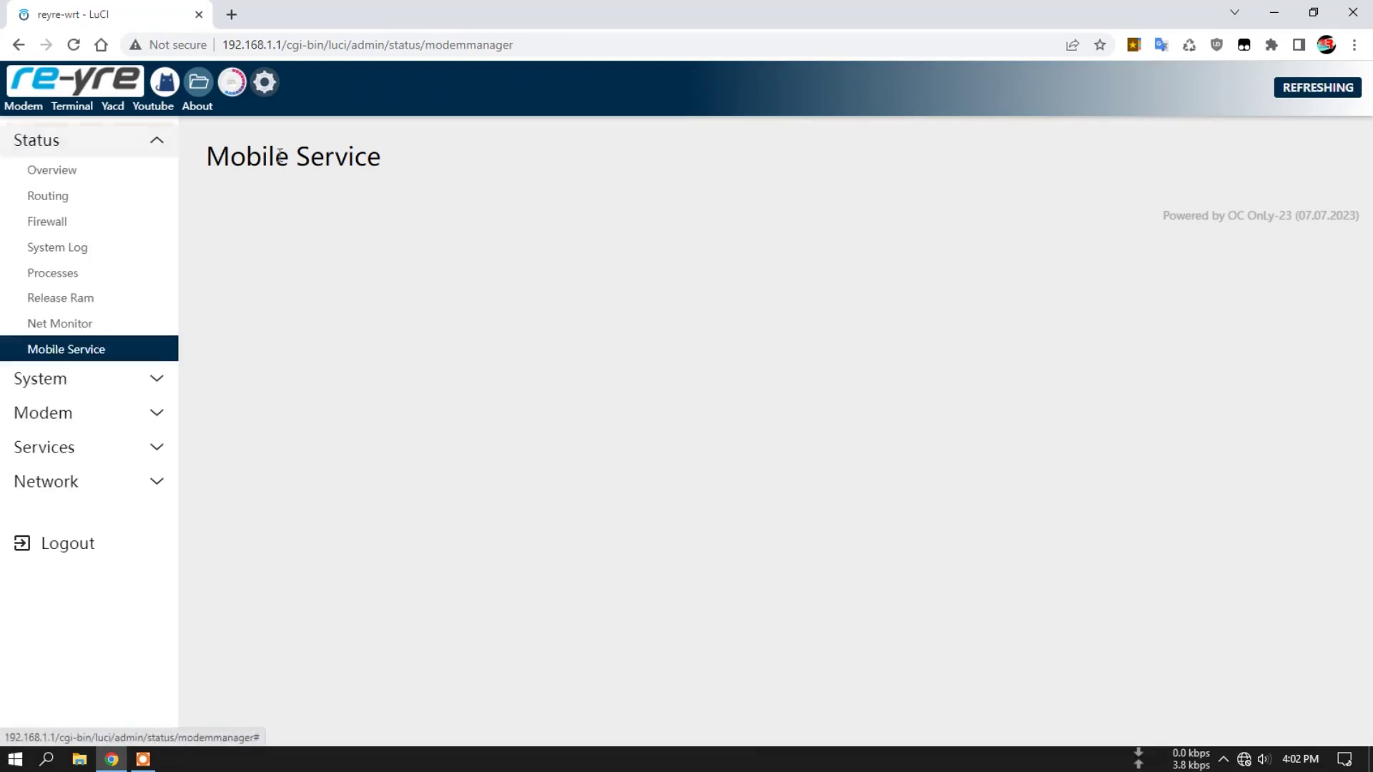
{"action": "left_click", "coordinate": [81, 349]}
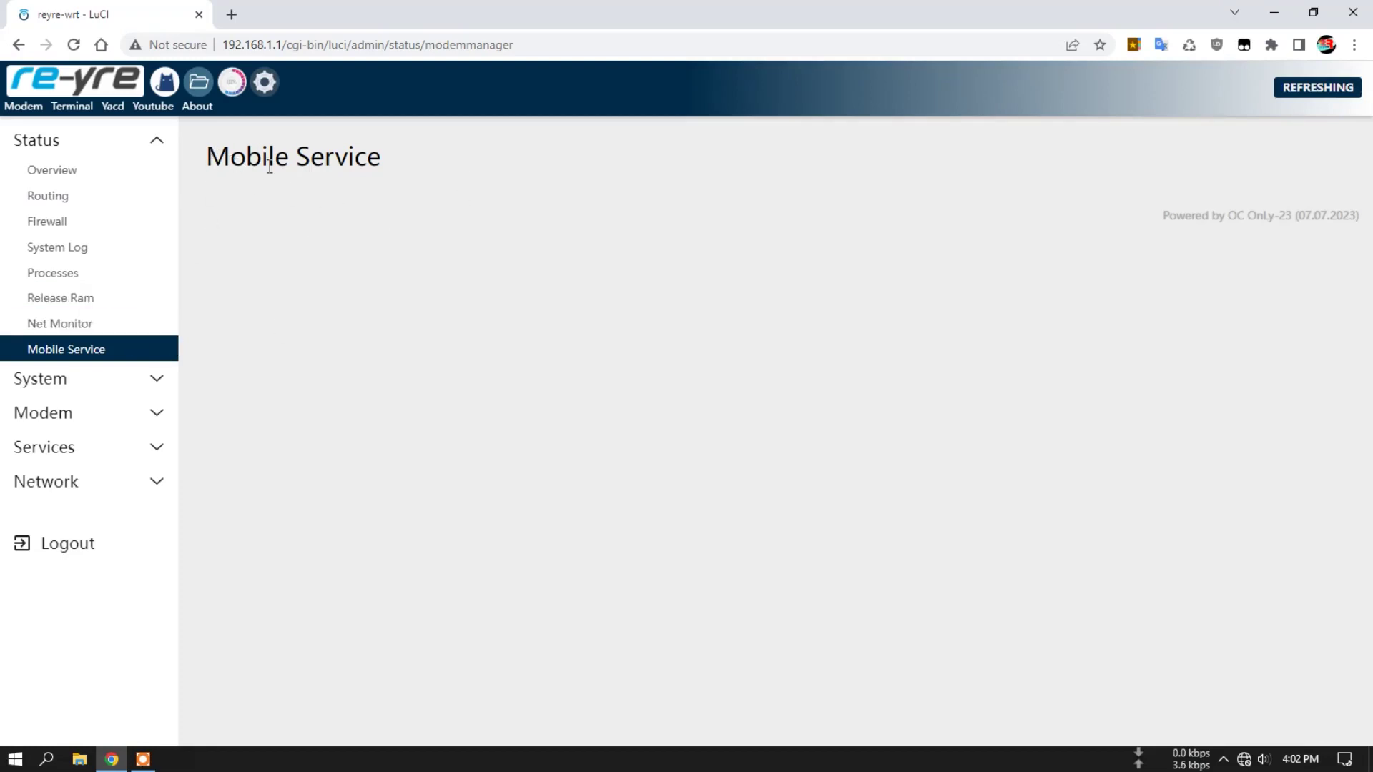
{"action": "left_click_drag", "start_coordinate": [213, 156], "coordinate": [379, 158]}
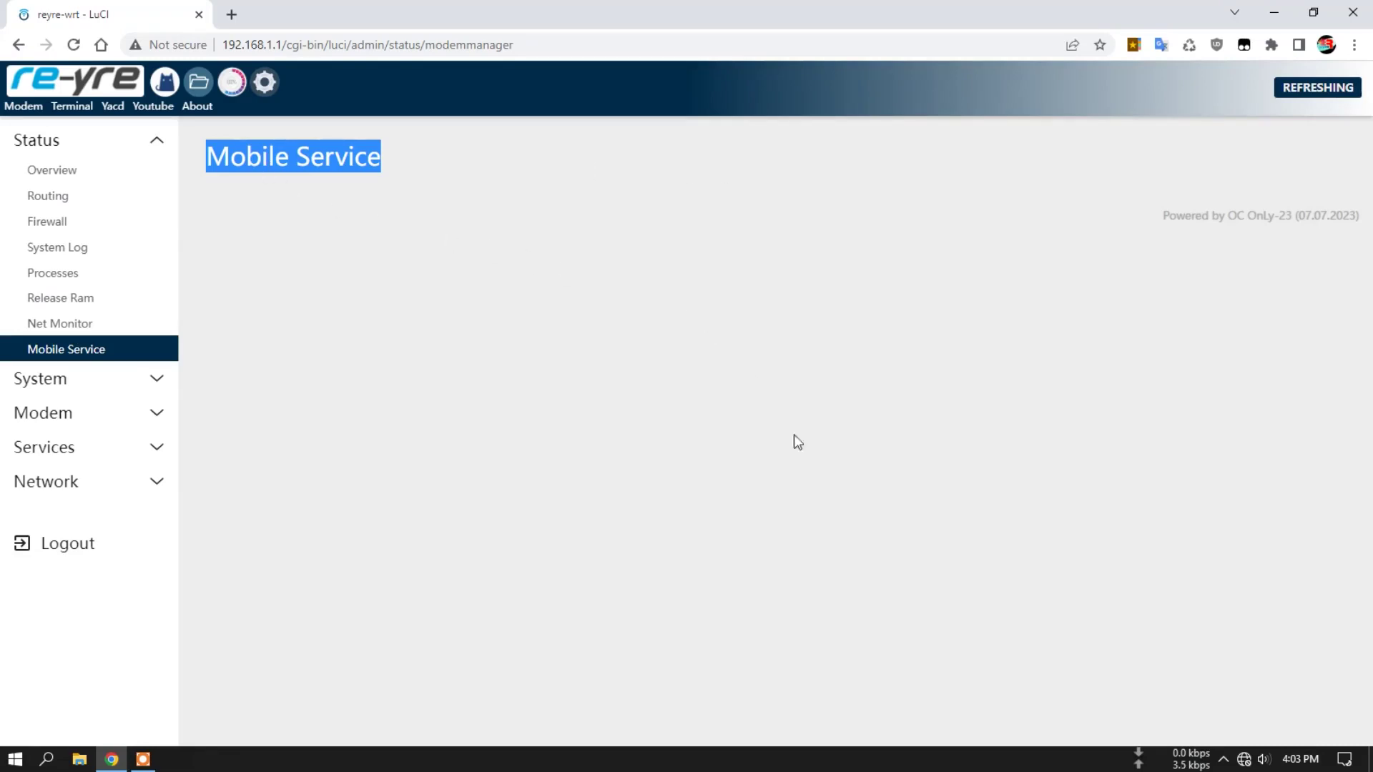
{"action": "left_click", "coordinate": [801, 295]}
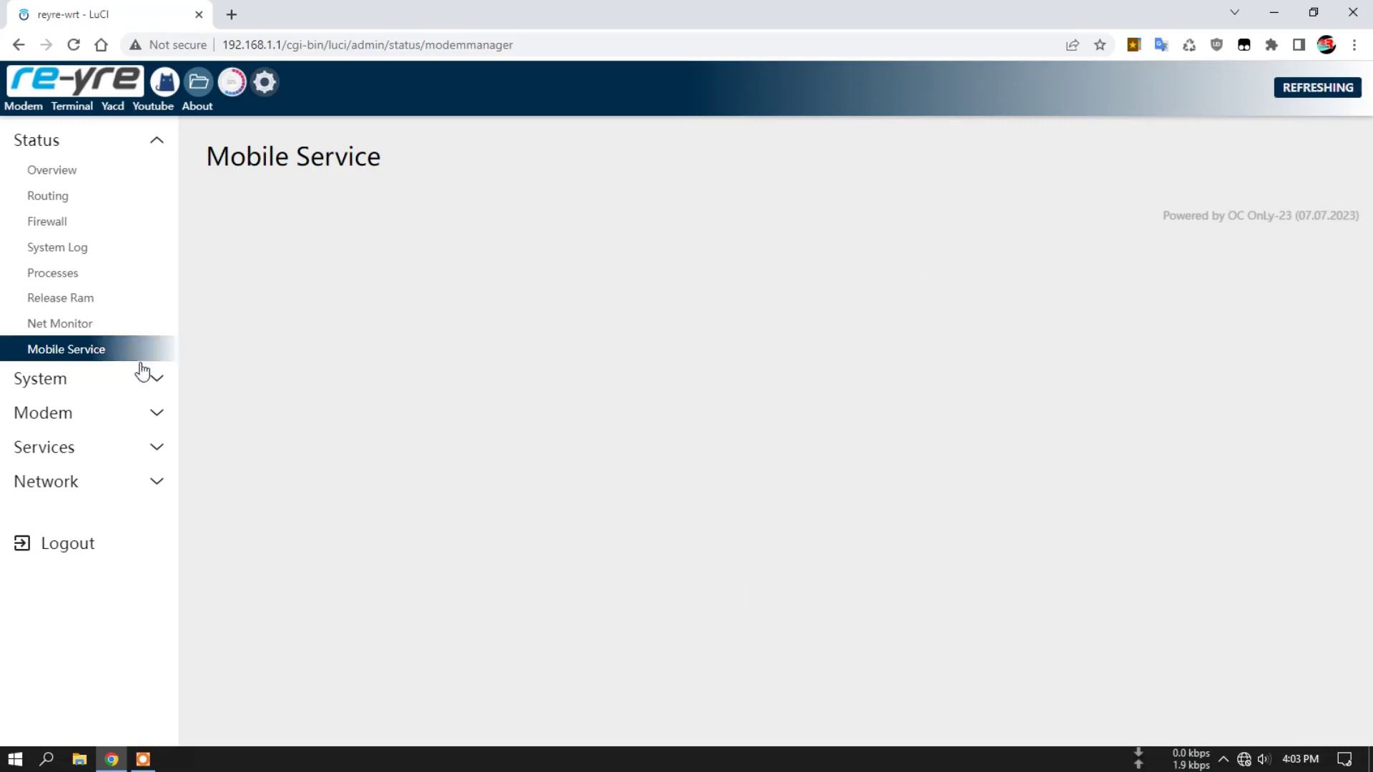
- View the general system properties and browse the available timezones without changing the selection
{"action": "left_click", "coordinate": [124, 381]}
{"action": "left_click", "coordinate": [99, 205]}
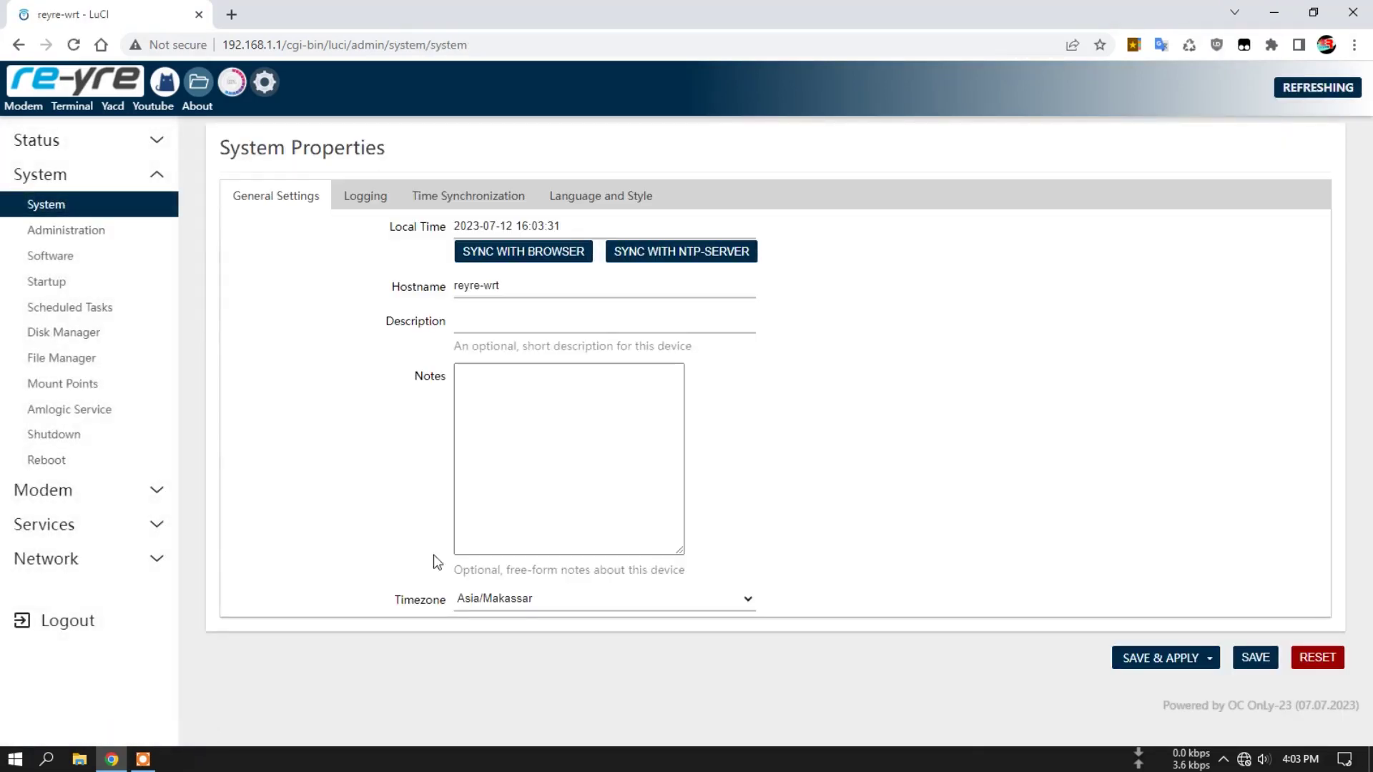
{"action": "left_click", "coordinate": [550, 602]}
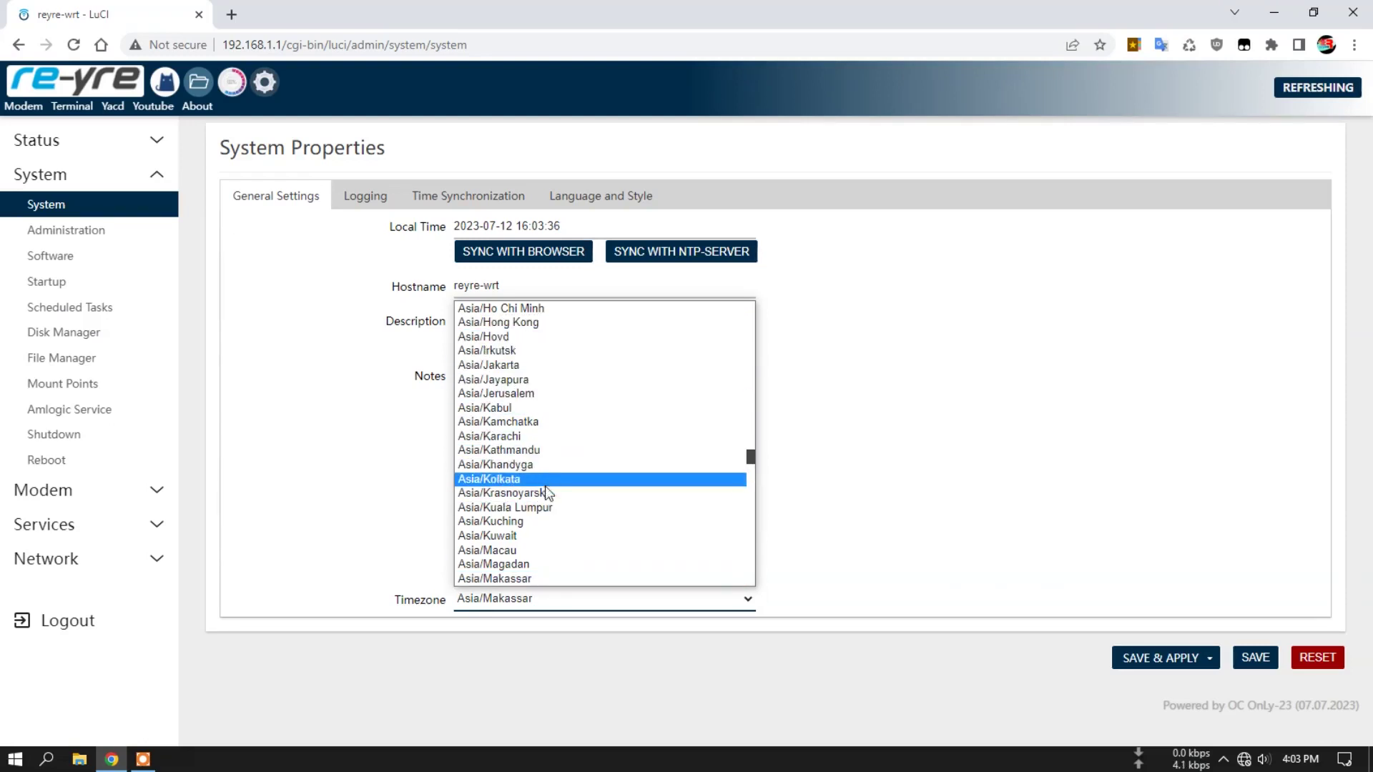
{"action": "scroll", "coordinate": [546, 487], "scroll_direction": "down", "scroll_amount": 5}
{"action": "scroll", "coordinate": [546, 489], "scroll_direction": "down", "scroll_amount": 3}
{"action": "scroll", "coordinate": [539, 475], "scroll_direction": "up", "scroll_amount": 6}
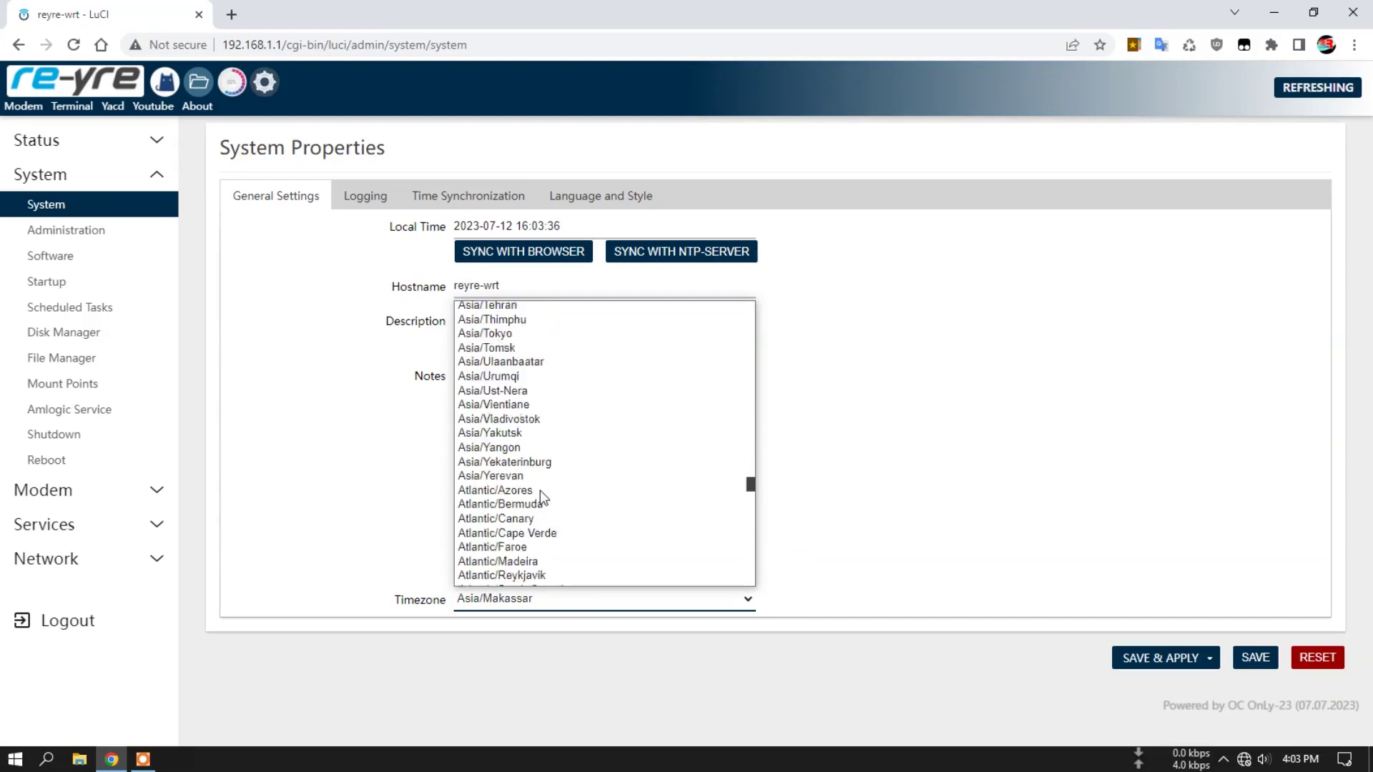
{"action": "left_click", "coordinate": [389, 442]}
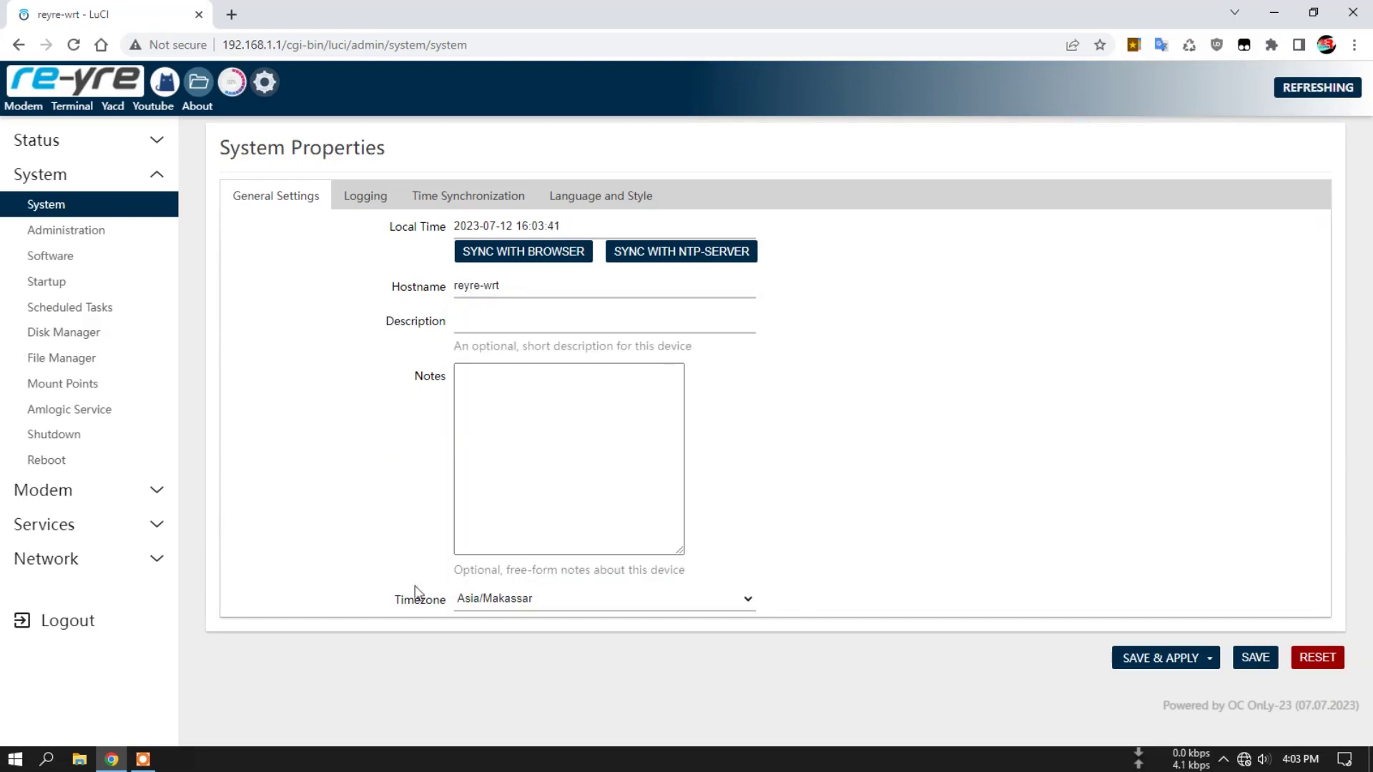
- Look at the router password and software package pages, and go through the list of startup initscripts
{"action": "left_click", "coordinate": [78, 236]}
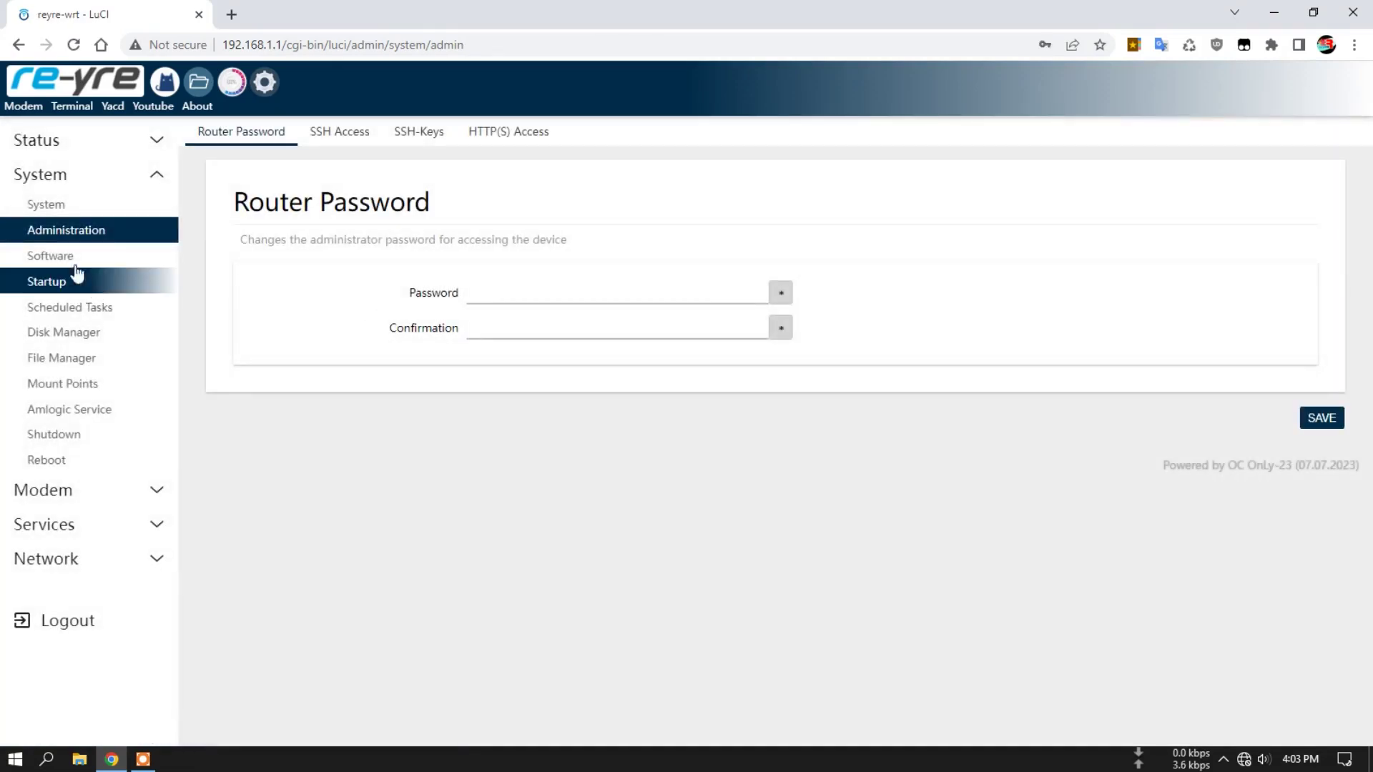
{"action": "left_click", "coordinate": [75, 259]}
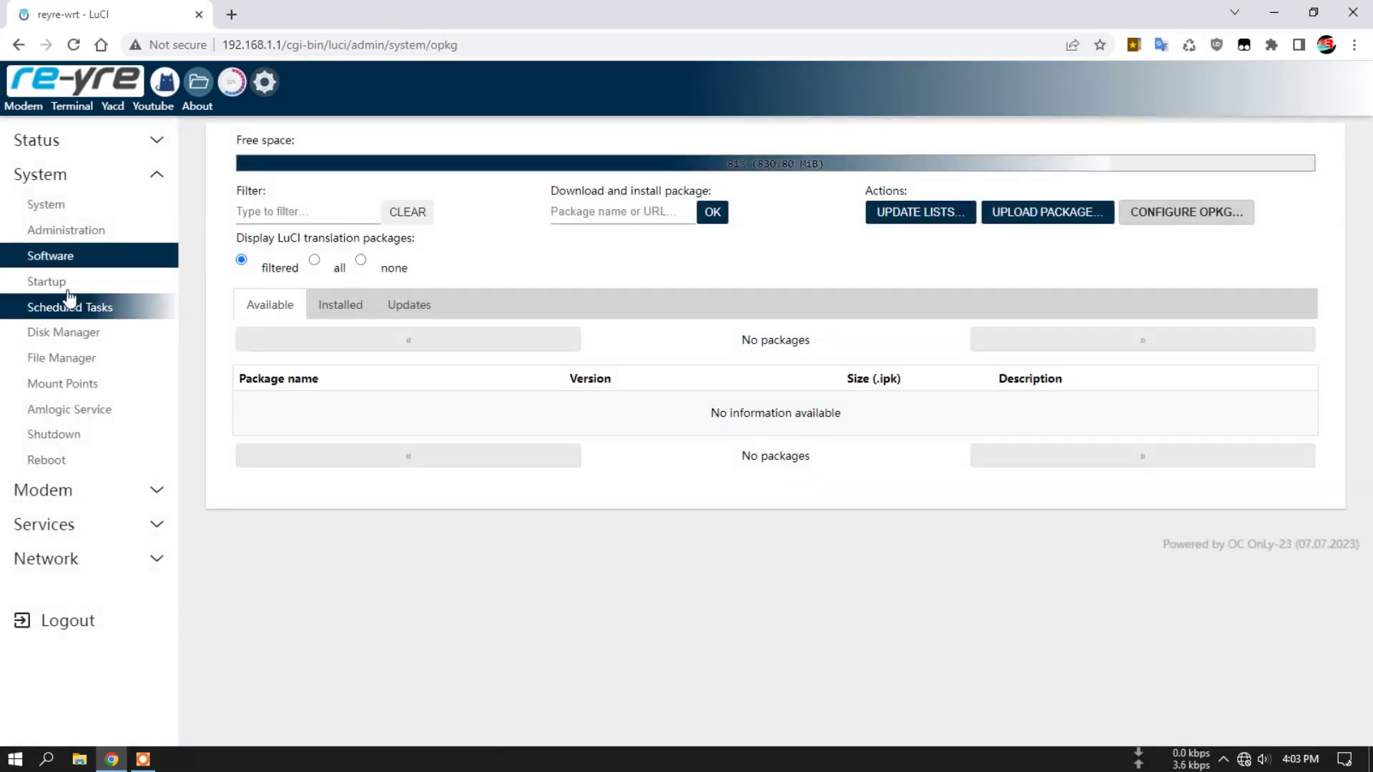
{"action": "left_click", "coordinate": [63, 282]}
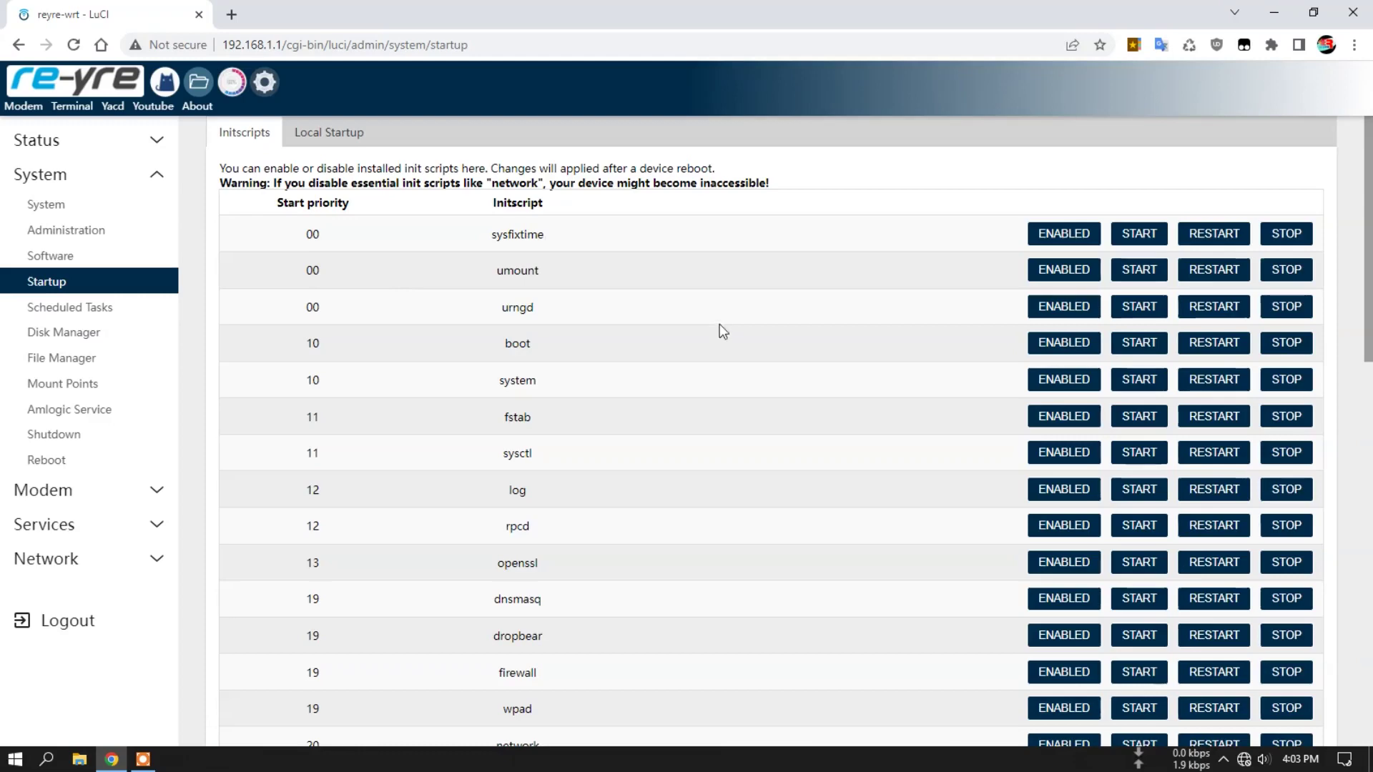
{"action": "scroll", "coordinate": [716, 318], "scroll_direction": "down", "scroll_amount": 15}
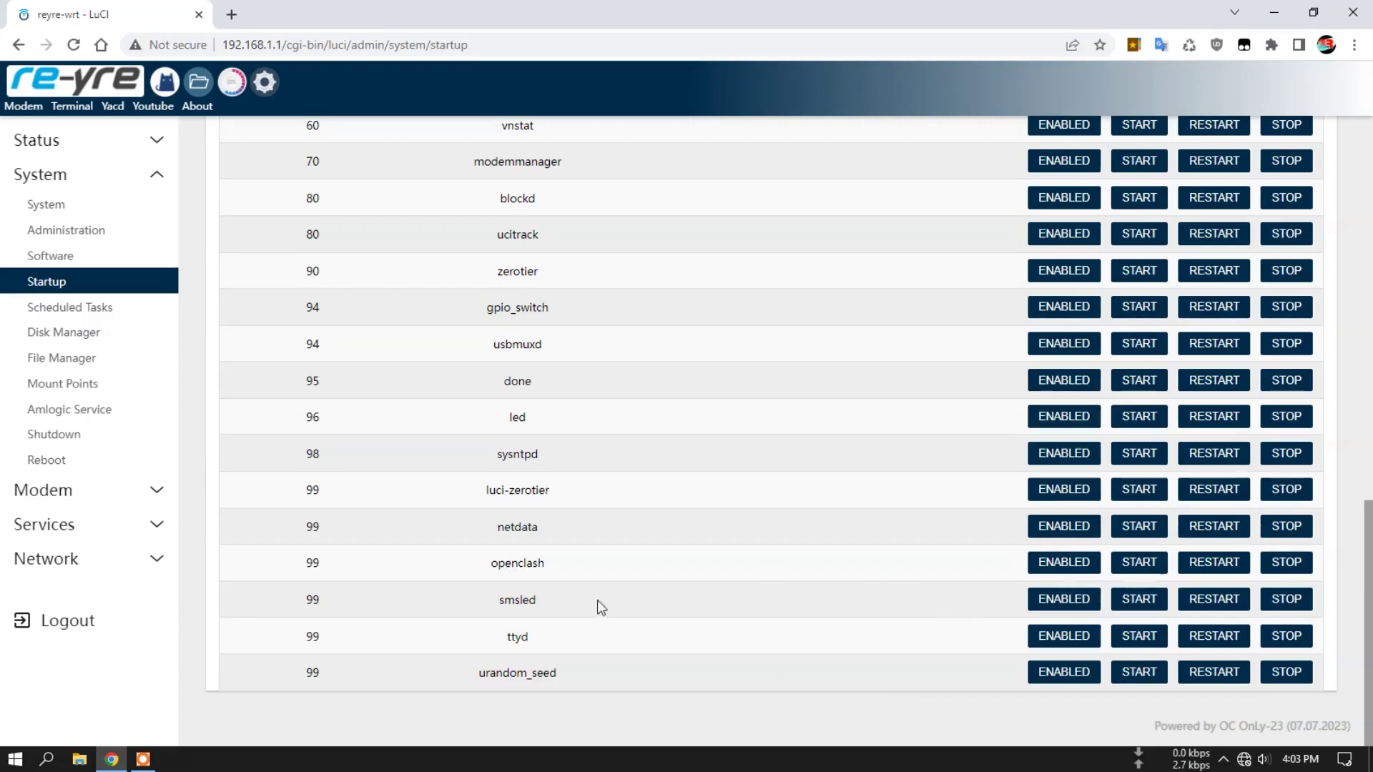
- Disable the smsled and led initscripts at startup and issue a stop for both
{"action": "left_click", "coordinate": [1051, 599]}
{"action": "left_click", "coordinate": [1298, 601]}
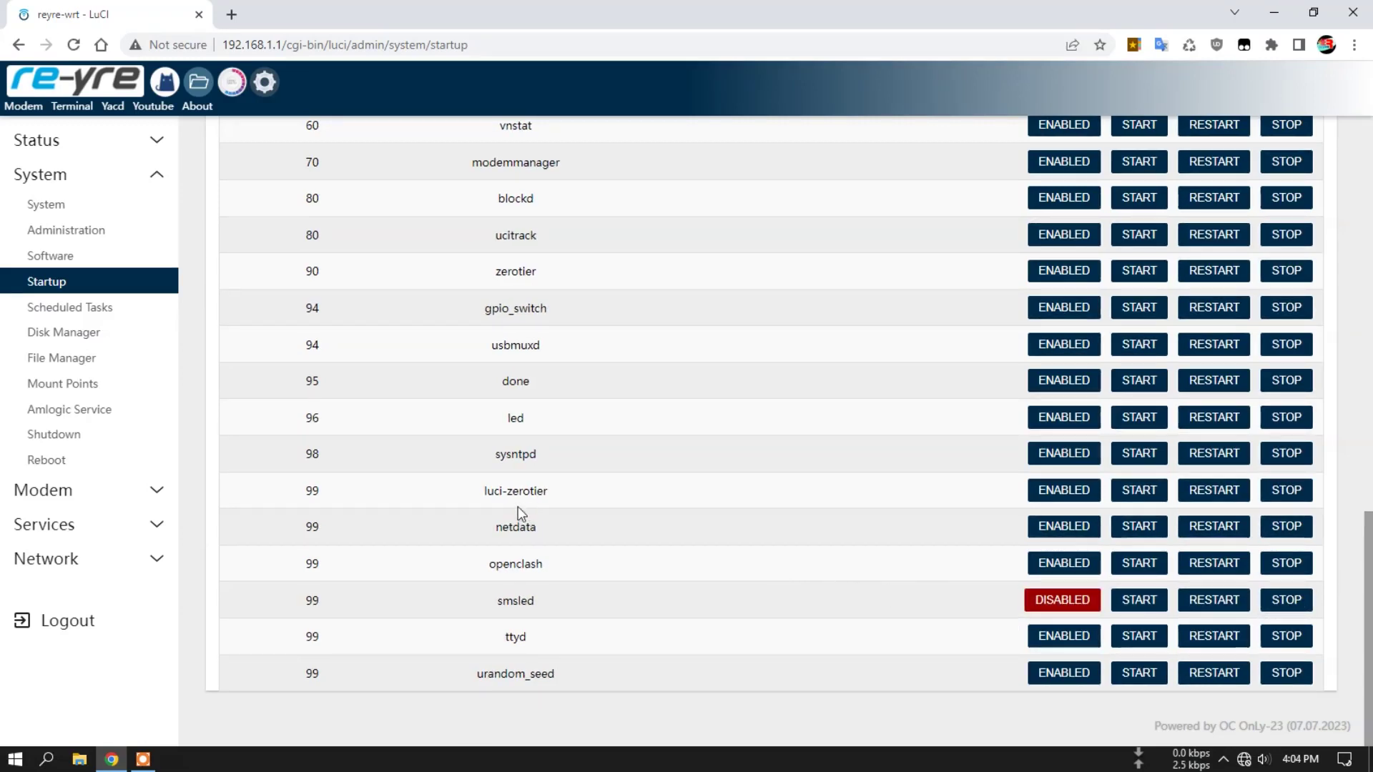
{"action": "double_click", "coordinate": [514, 418]}
{"action": "left_click", "coordinate": [538, 419]}
{"action": "left_click_drag", "start_coordinate": [503, 418], "coordinate": [538, 417]}
{"action": "left_click", "coordinate": [538, 420]}
{"action": "left_click", "coordinate": [1060, 418]}
{"action": "left_click", "coordinate": [1290, 421]}
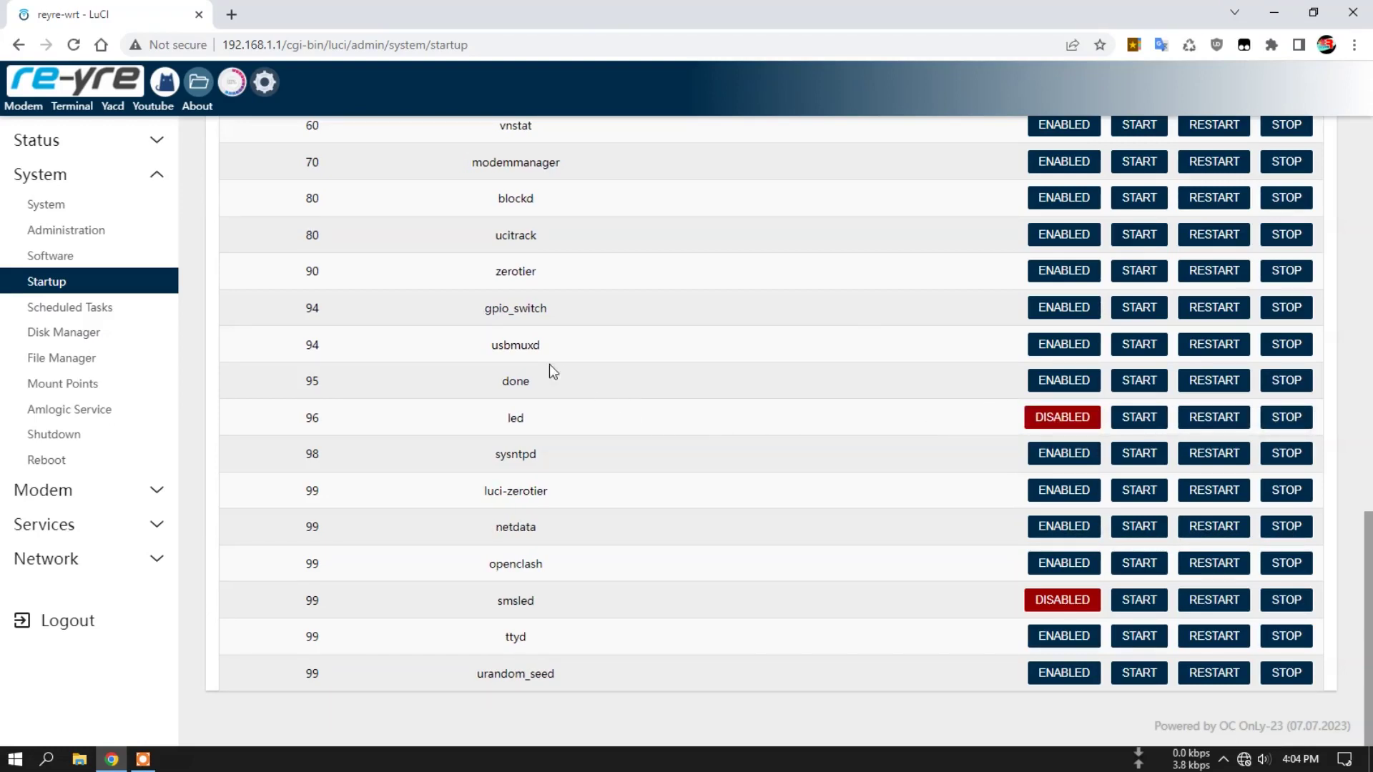
- Disable the usbmuxd initscript so it does not run at startup
{"action": "left_click_drag", "start_coordinate": [495, 347], "coordinate": [545, 350]}
{"action": "left_click", "coordinate": [546, 348]}
{"action": "double_click", "coordinate": [532, 345]}
{"action": "left_click", "coordinate": [1059, 346]}
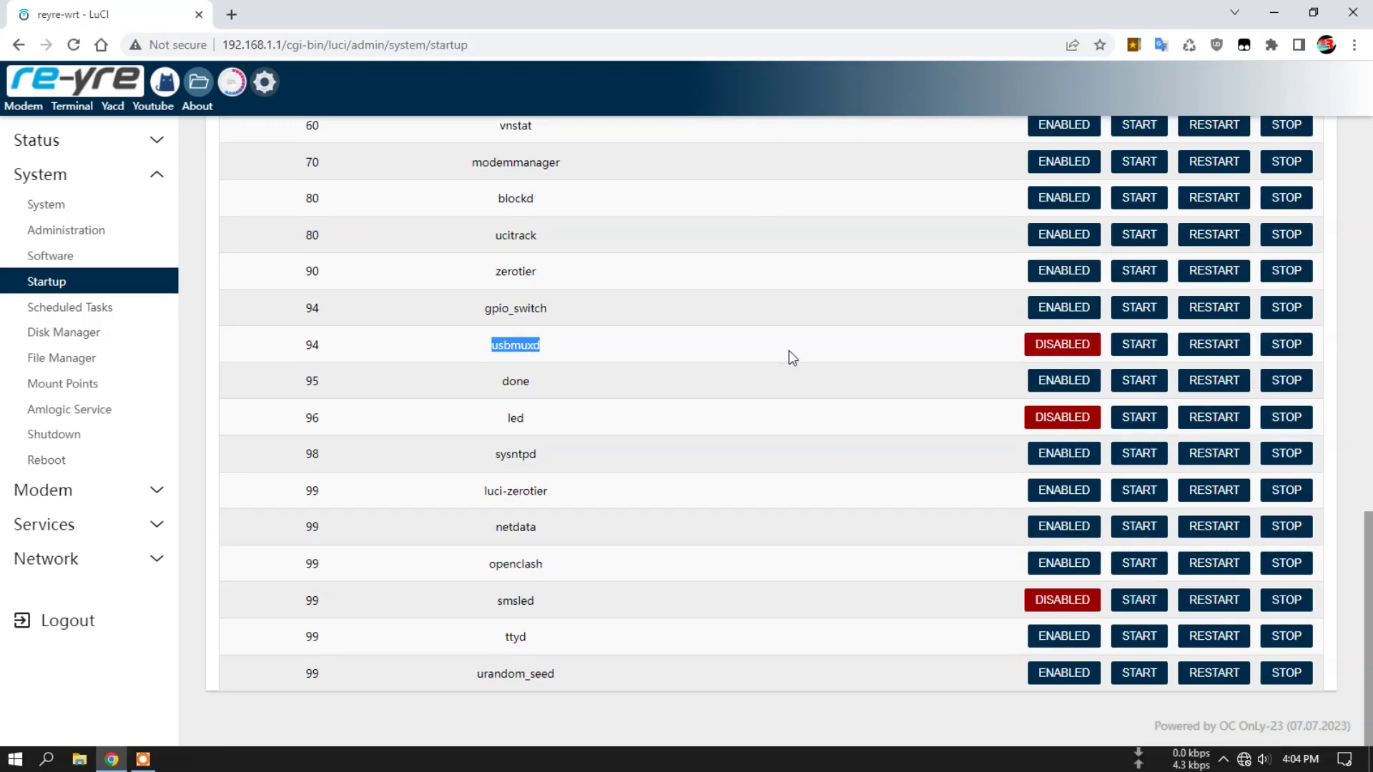
- Disable the php8-fpm initscript in the startup list
{"action": "scroll", "coordinate": [554, 321], "scroll_direction": "up", "scroll_amount": 3}
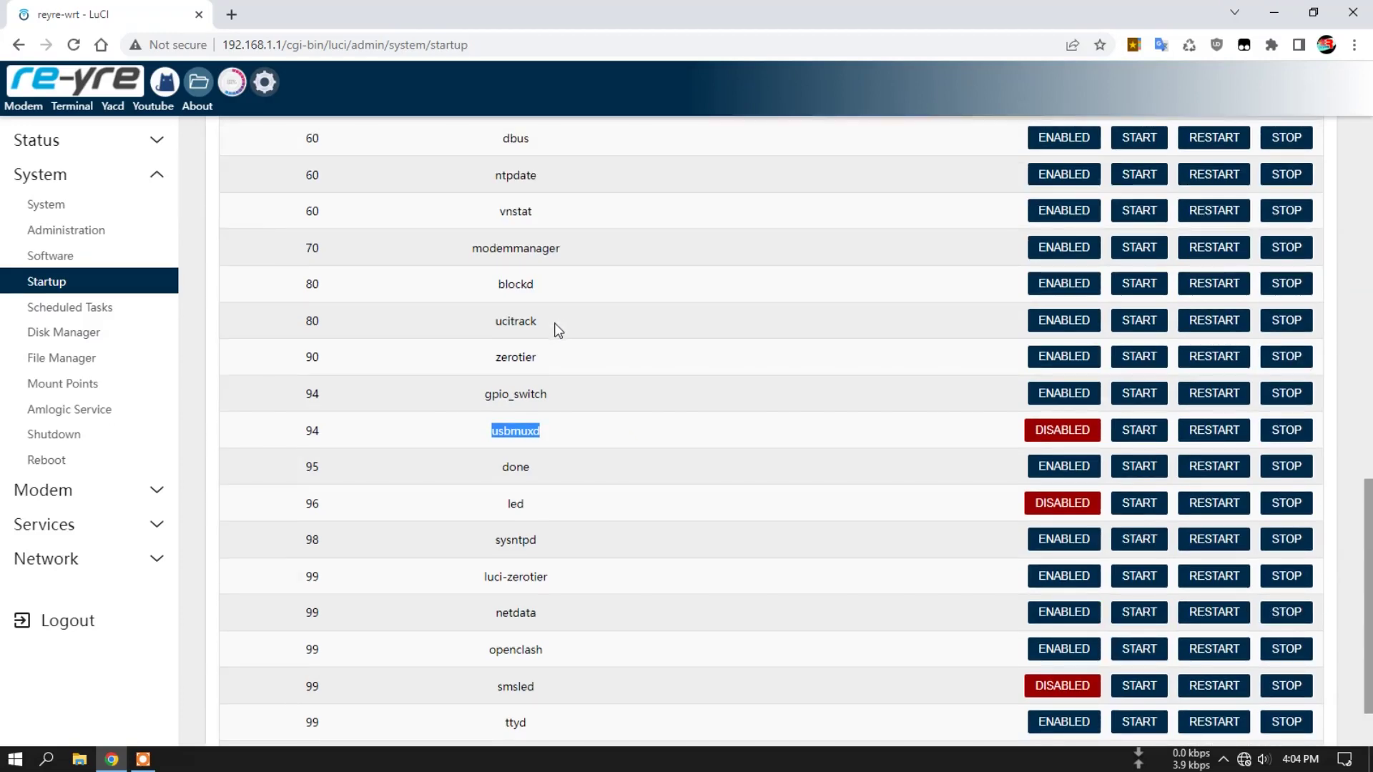
{"action": "scroll", "coordinate": [549, 315], "scroll_direction": "up", "scroll_amount": 3}
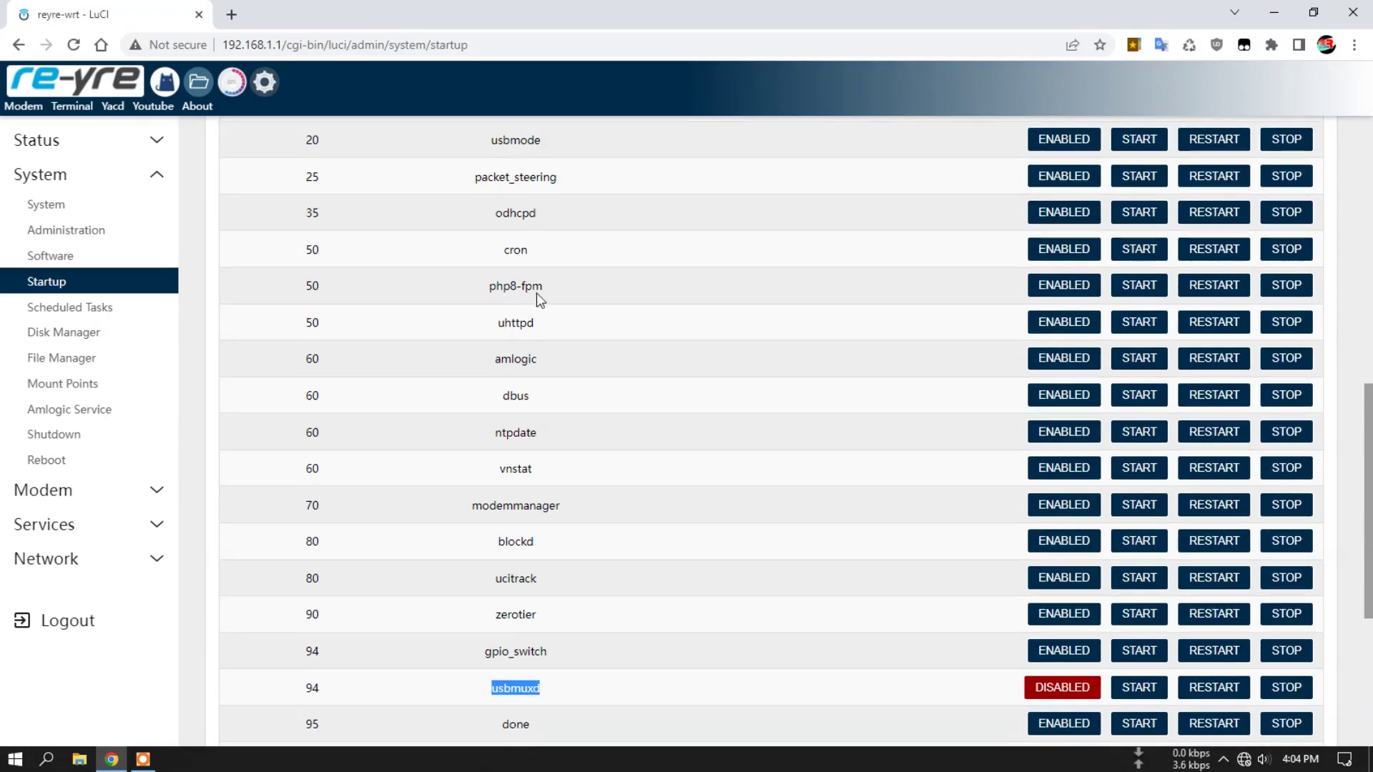
{"action": "left_click", "coordinate": [576, 291]}
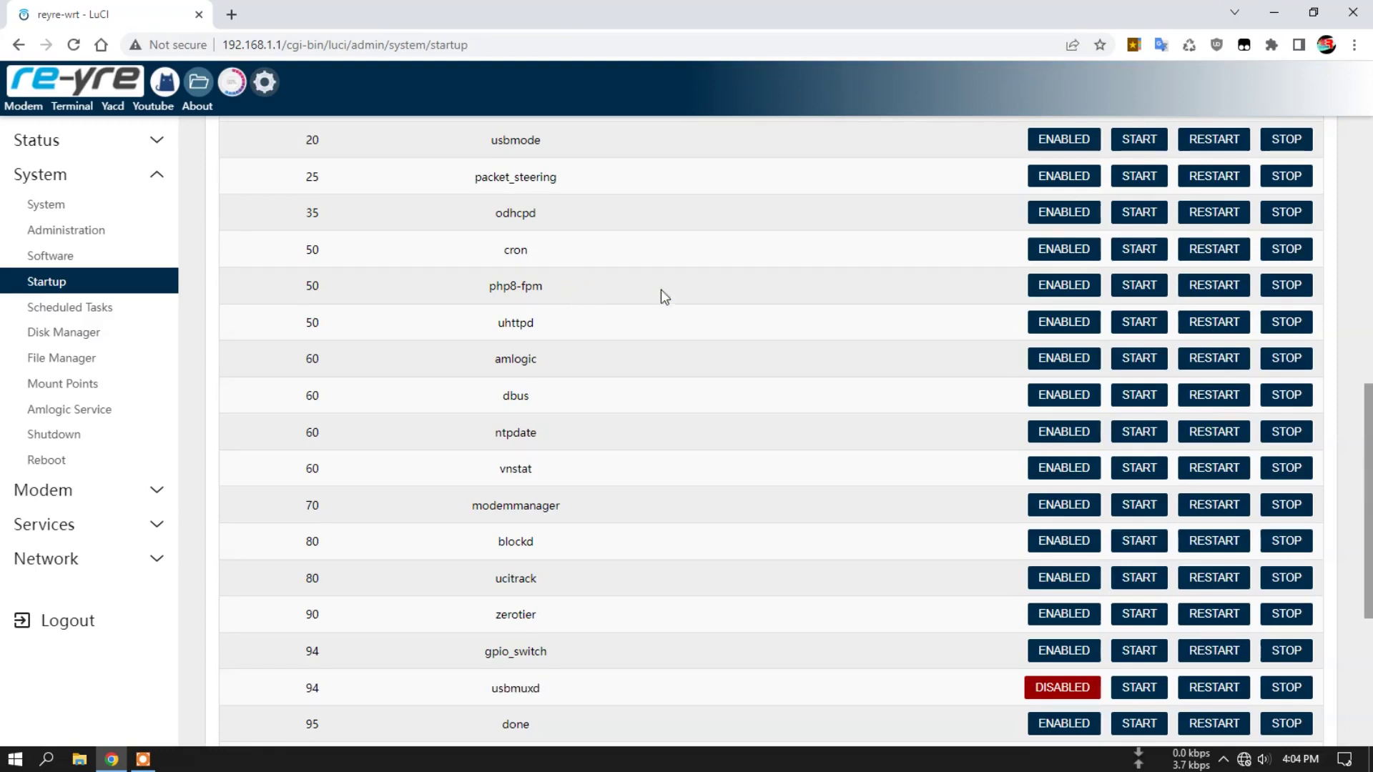
{"action": "left_click", "coordinate": [1060, 288]}
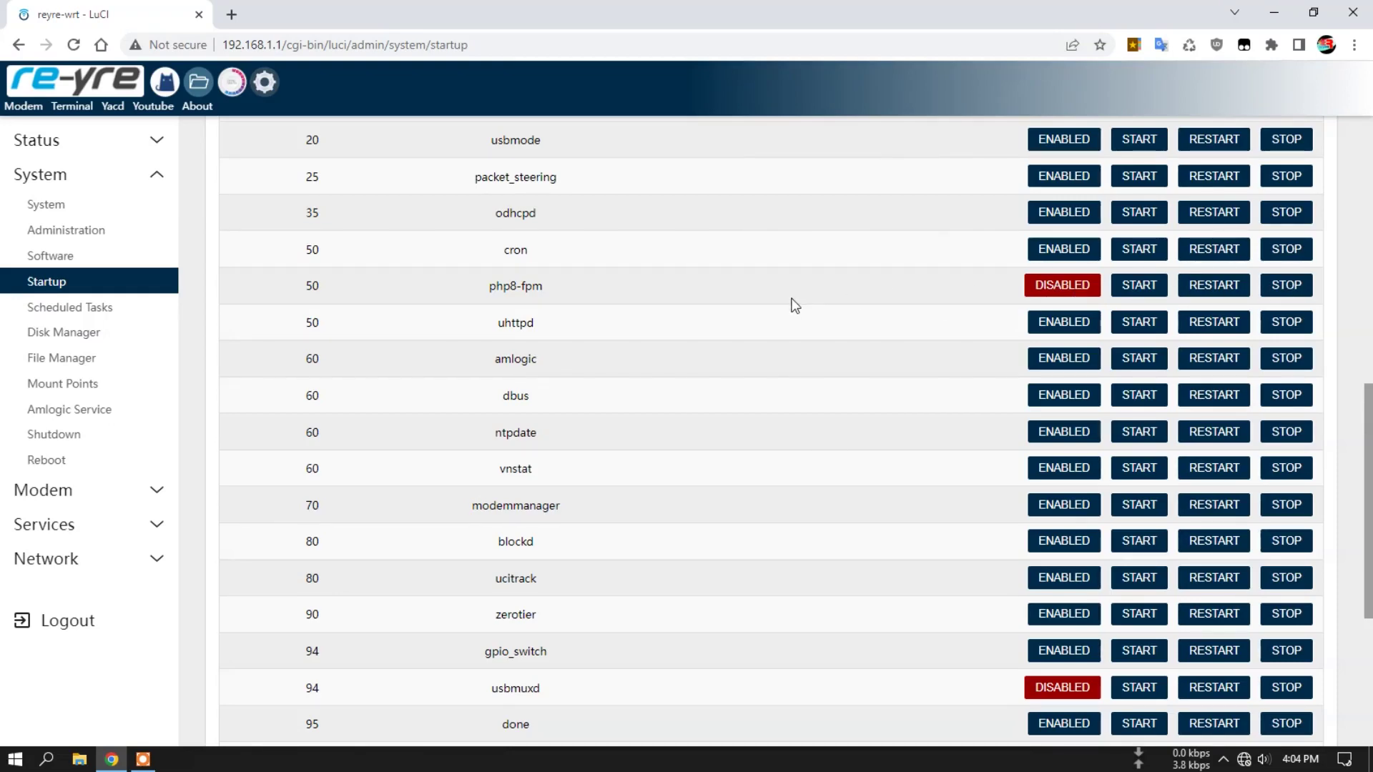
- Check which network sections are available, and disable and stop the wpad initscript
{"action": "scroll", "coordinate": [733, 295], "scroll_direction": "up", "scroll_amount": 1}
{"action": "scroll", "coordinate": [572, 295], "scroll_direction": "up", "scroll_amount": 2}
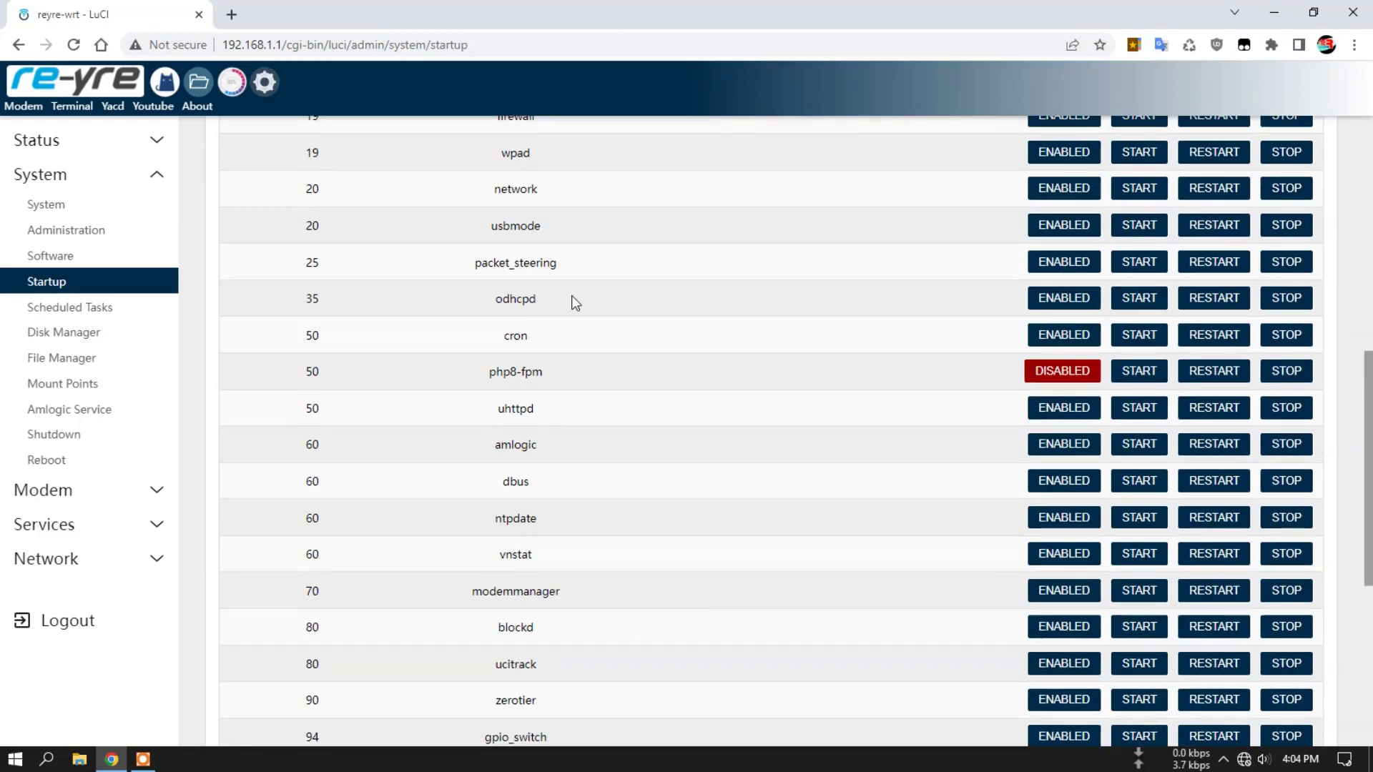
{"action": "scroll", "coordinate": [576, 321], "scroll_direction": "up", "scroll_amount": 1}
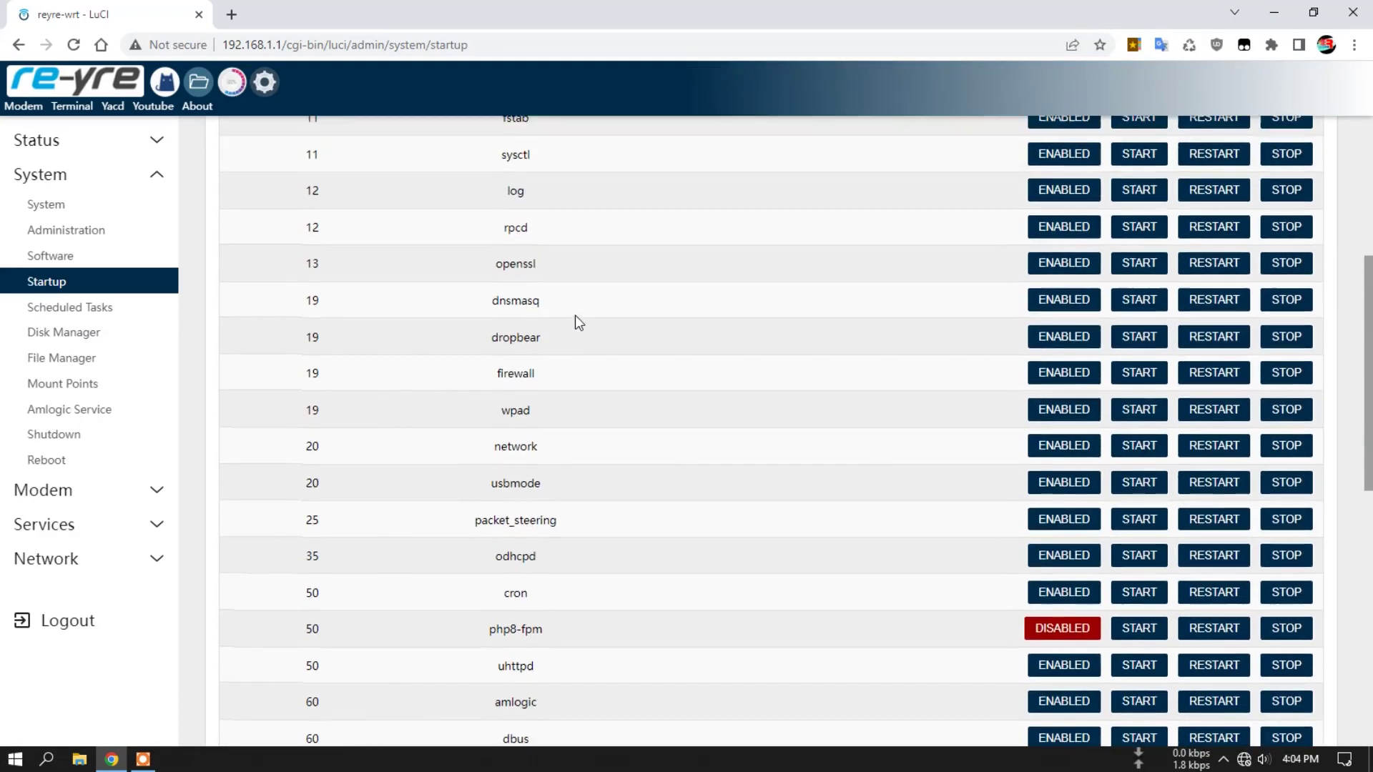
{"action": "scroll", "coordinate": [581, 356], "scroll_direction": "up", "scroll_amount": 1}
{"action": "scroll", "coordinate": [583, 372], "scroll_direction": "down", "scroll_amount": 1}
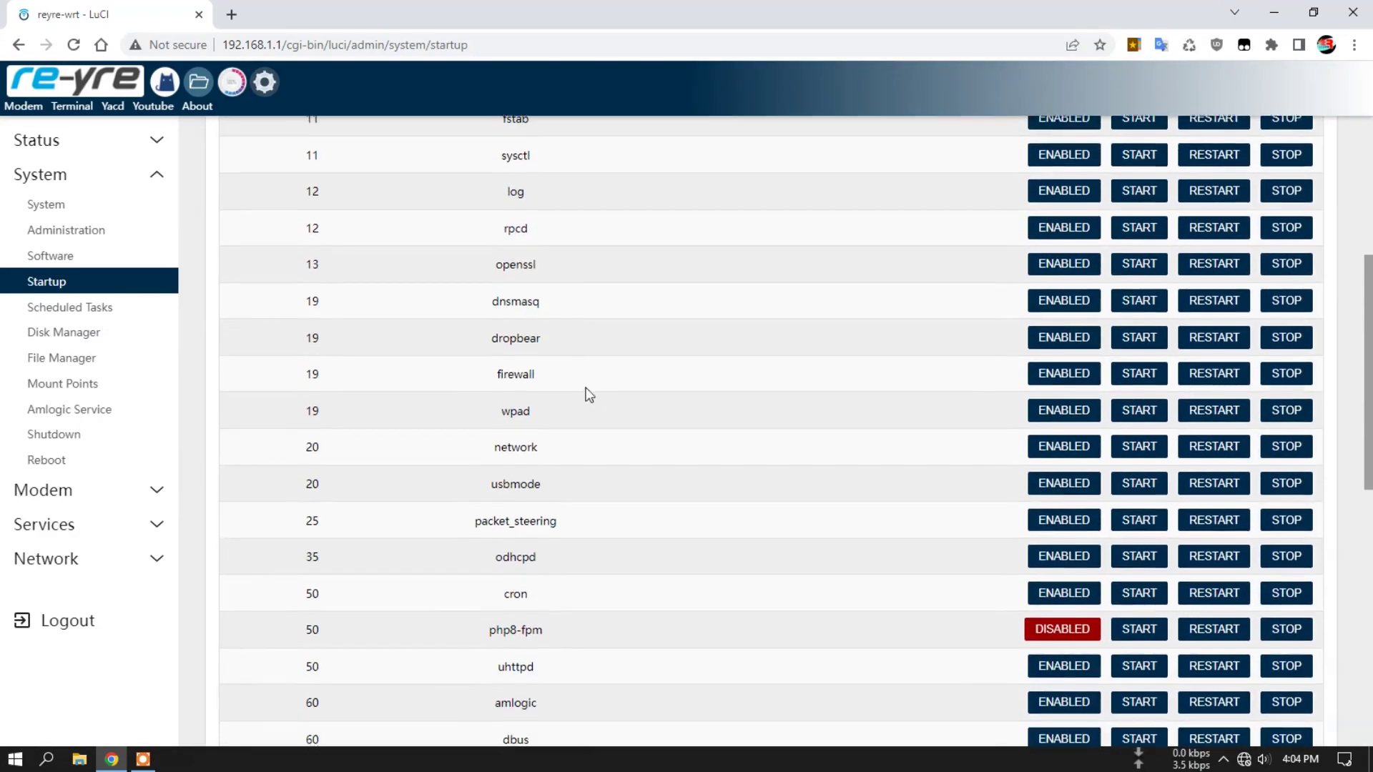
{"action": "left_click", "coordinate": [75, 563]}
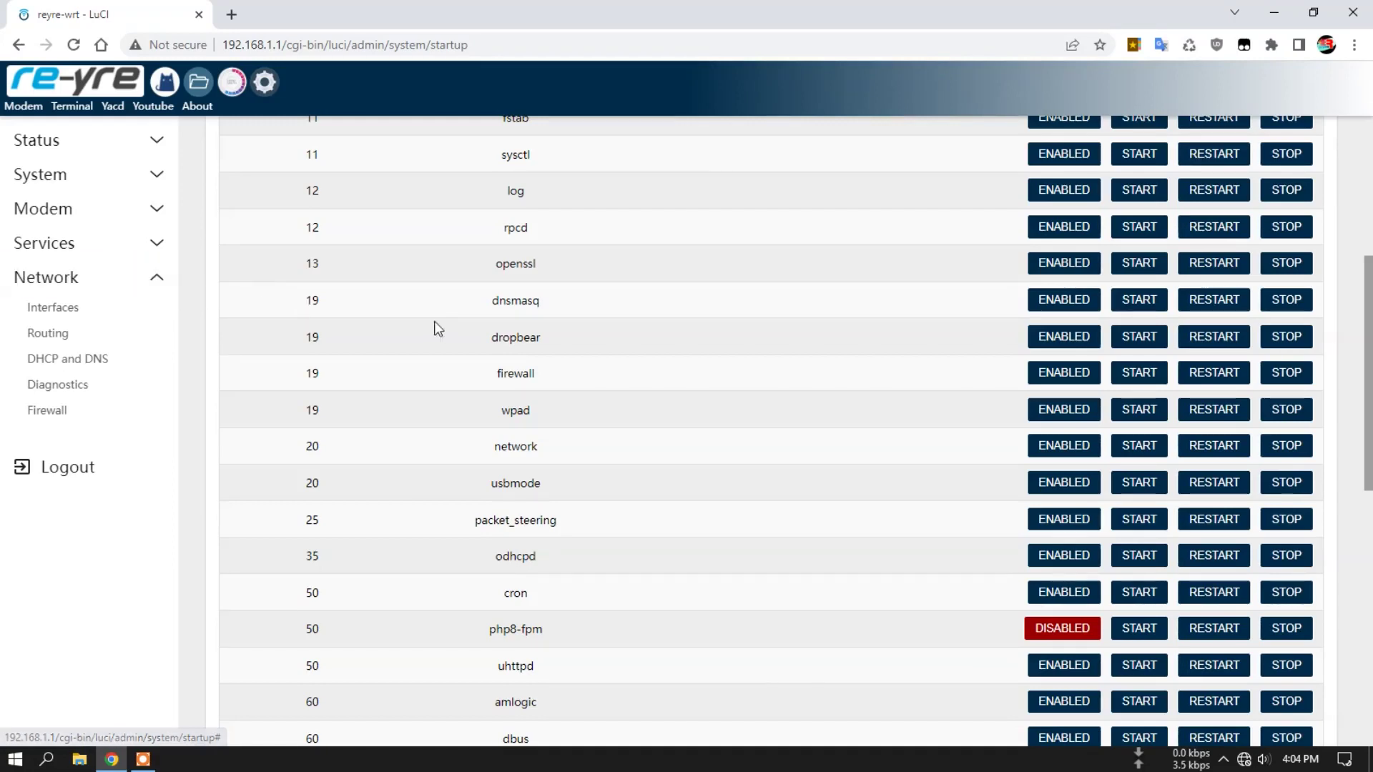
{"action": "left_click", "coordinate": [1069, 411]}
{"action": "left_click", "coordinate": [1288, 415]}
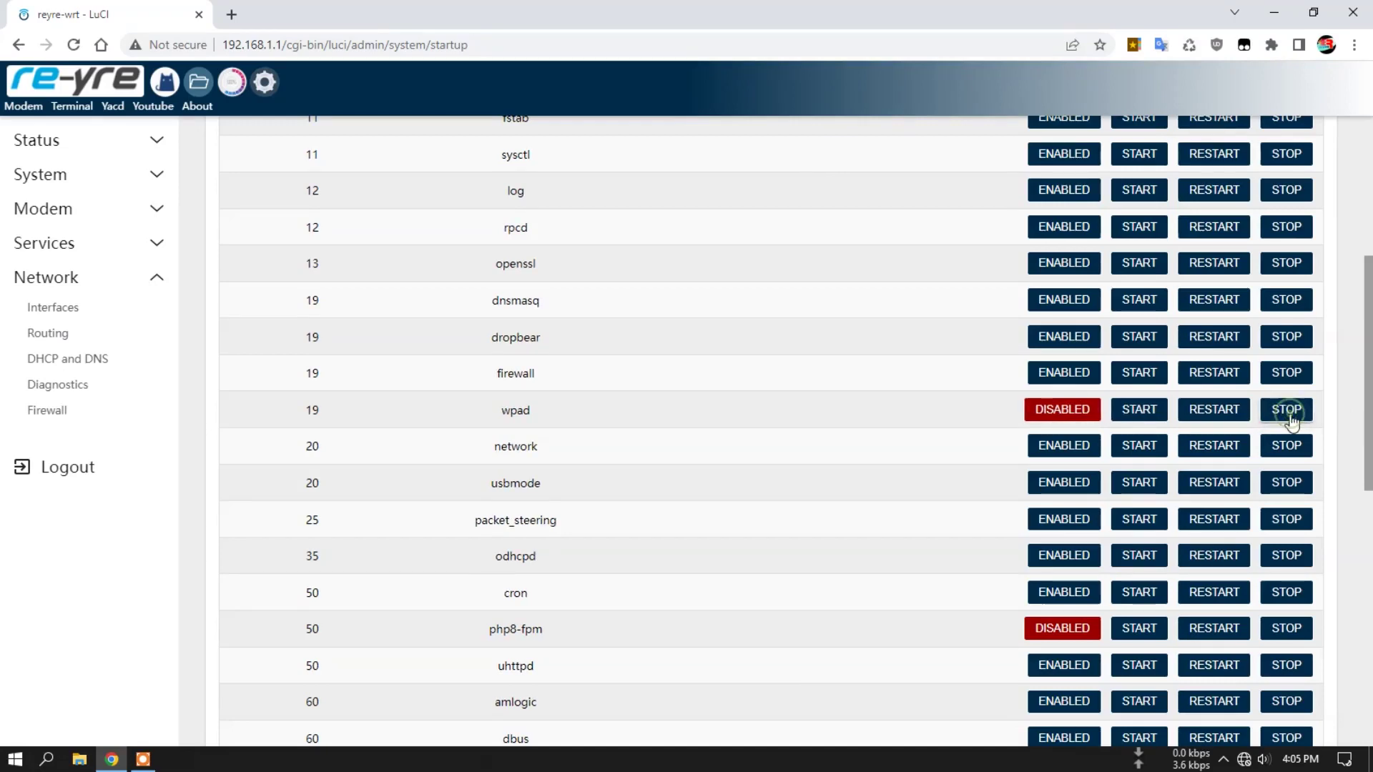
- Review the beginning of the initscript list and view the crontab on the Scheduled Tasks page
{"action": "scroll", "coordinate": [780, 425], "scroll_direction": "up", "scroll_amount": 3}
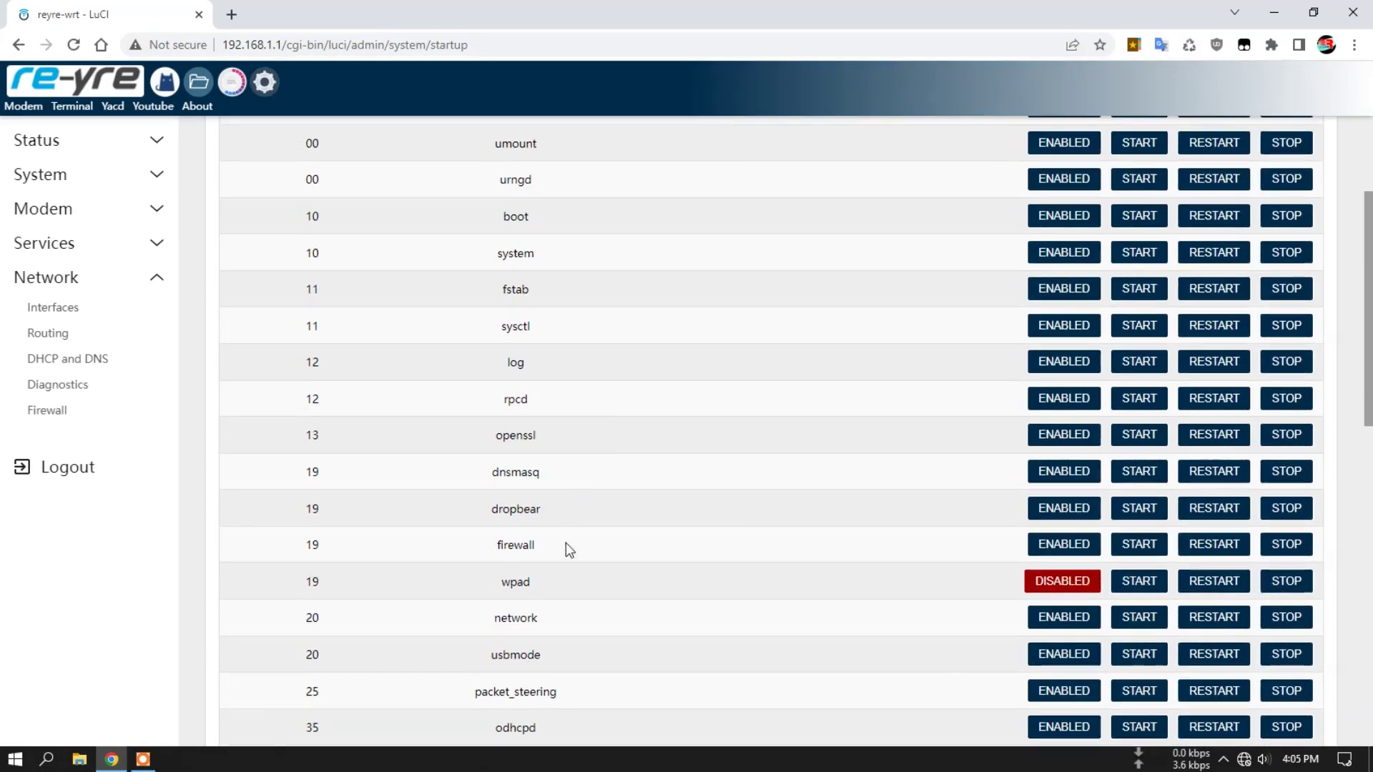
{"action": "scroll", "coordinate": [621, 480], "scroll_direction": "up", "scroll_amount": 2}
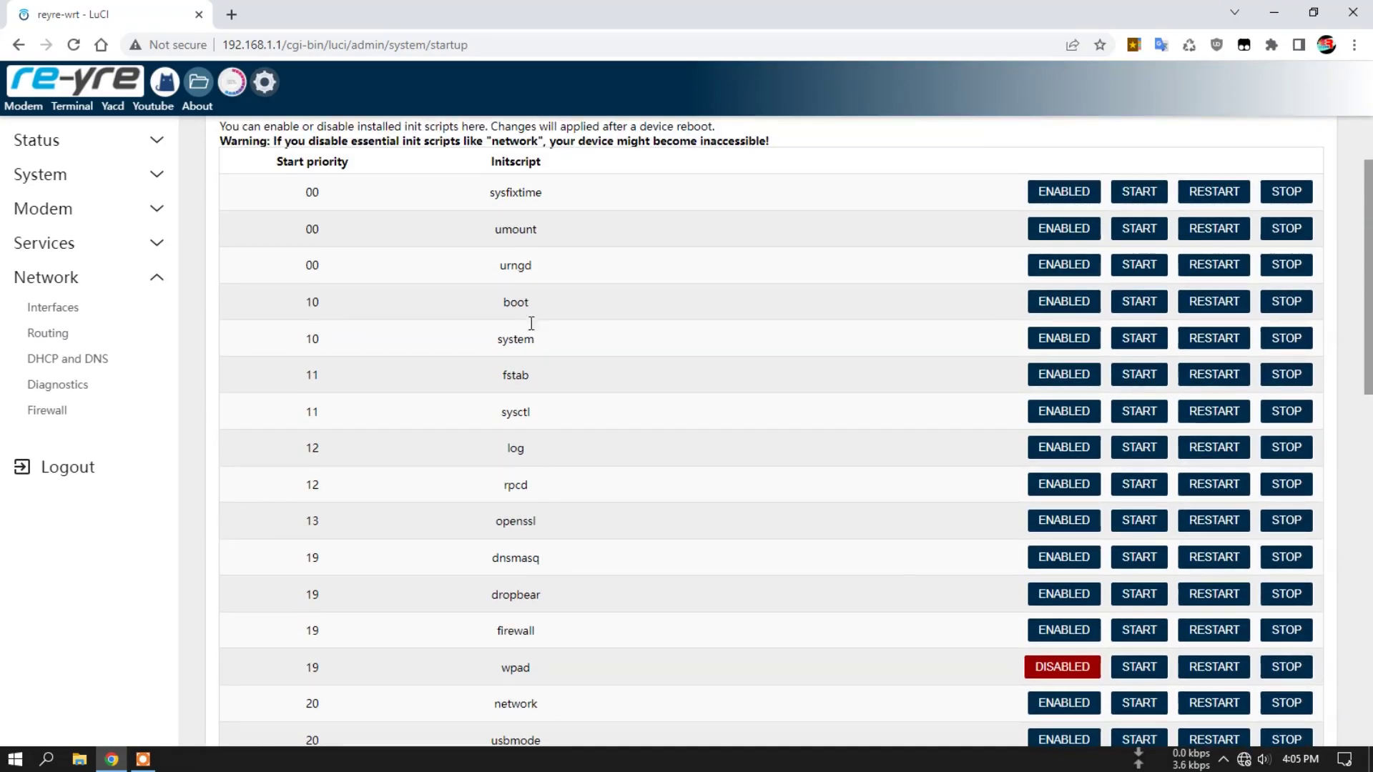
{"action": "scroll", "coordinate": [550, 283], "scroll_direction": "up", "scroll_amount": 2}
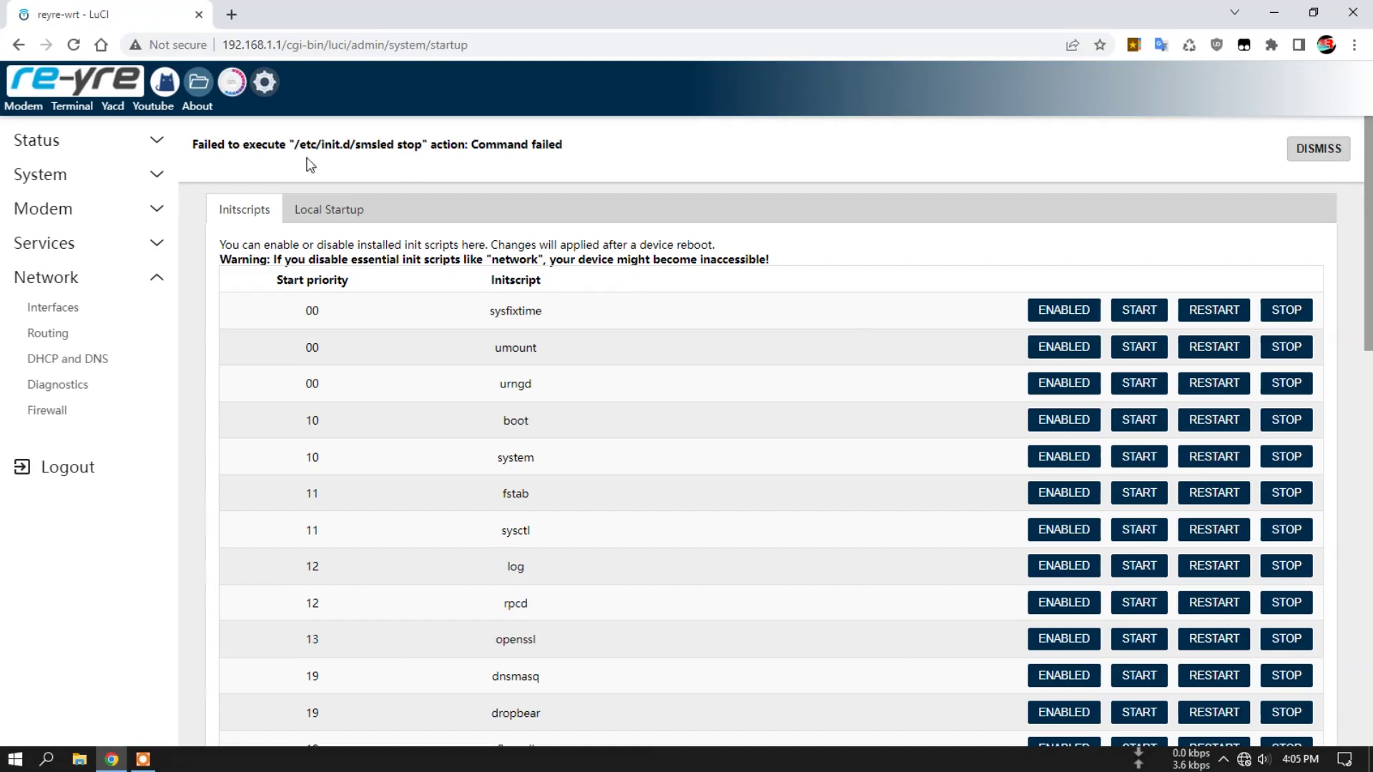
{"action": "left_click", "coordinate": [72, 209]}
{"action": "left_click", "coordinate": [76, 174]}
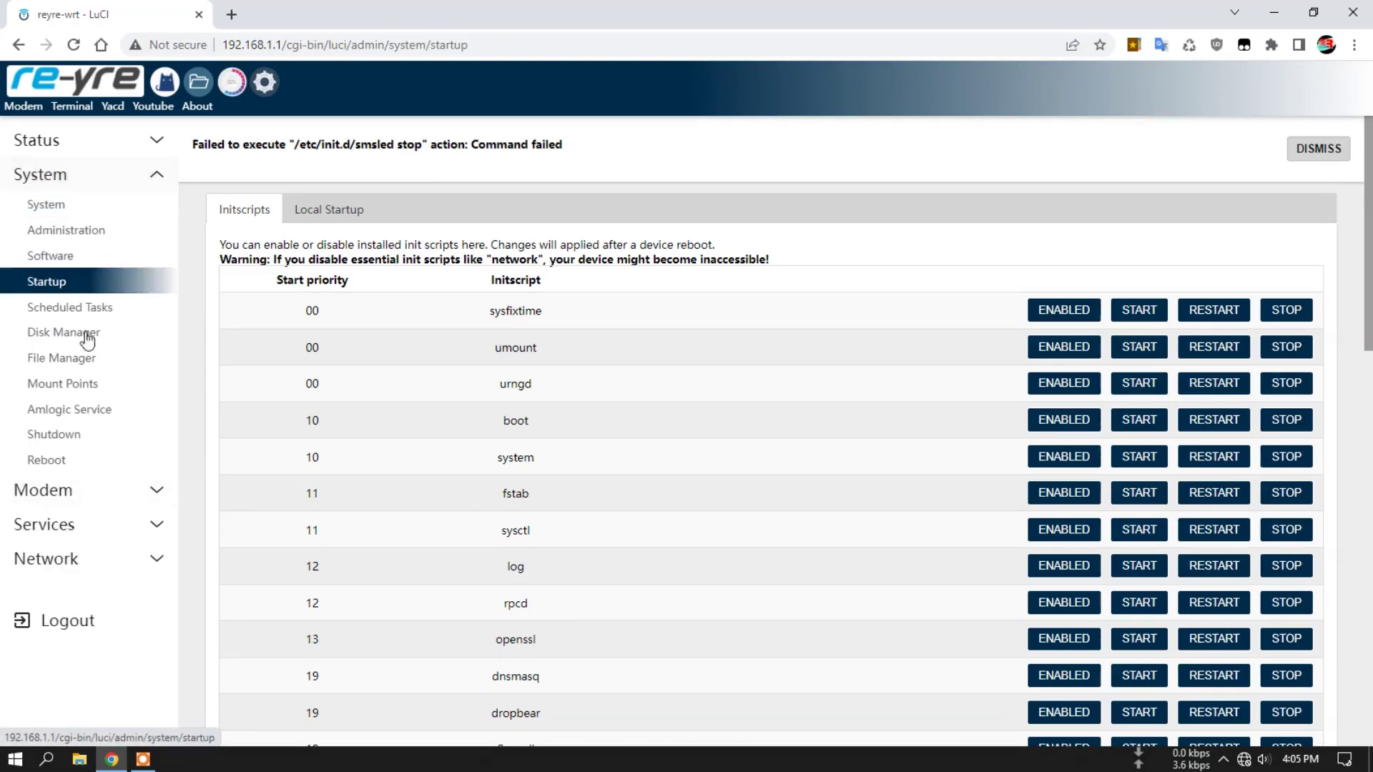
{"action": "left_click", "coordinate": [70, 307]}
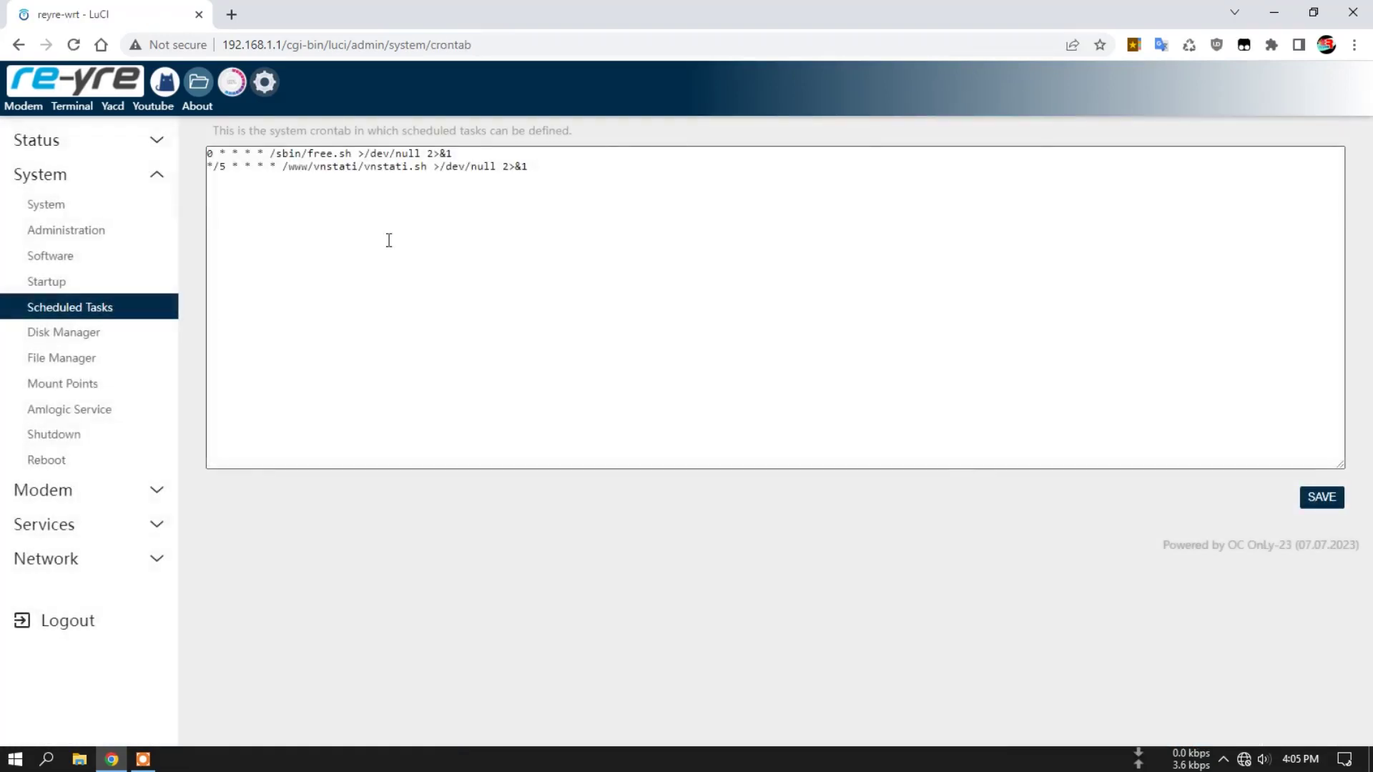
- Look over the disks and mount points in Disk Manager, and browse the root folders in File Manager
{"action": "left_click", "coordinate": [86, 333]}
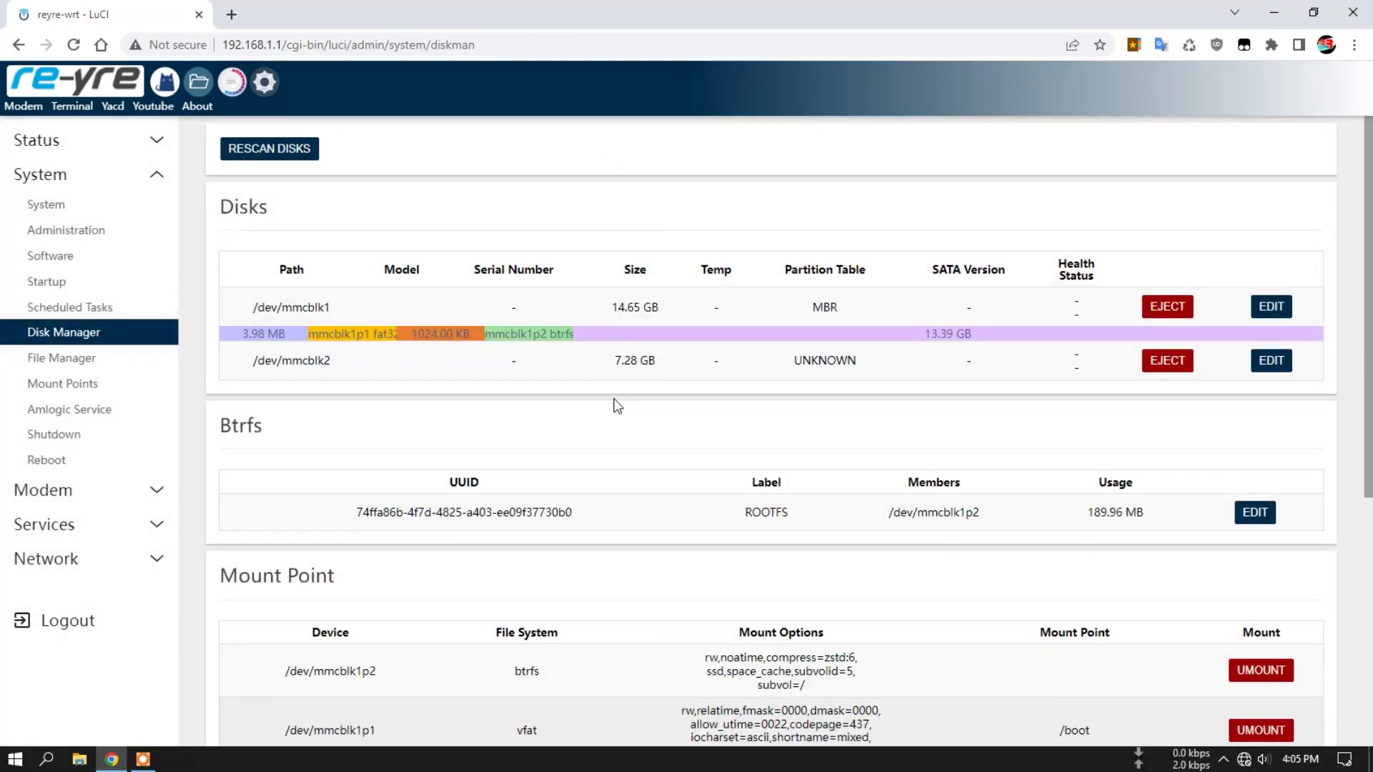
{"action": "scroll", "coordinate": [615, 400], "scroll_direction": "down", "scroll_amount": 3}
{"action": "scroll", "coordinate": [679, 377], "scroll_direction": "up", "scroll_amount": 1}
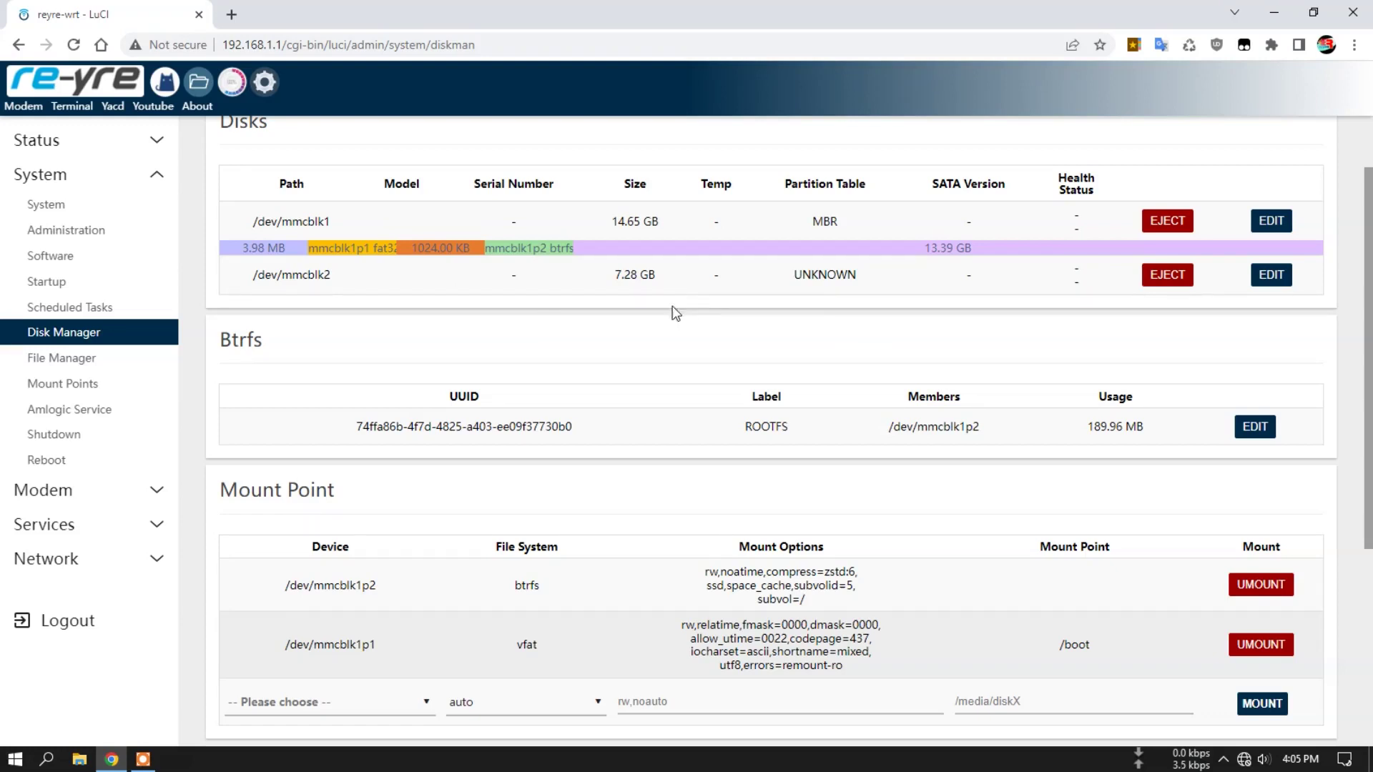
{"action": "left_click", "coordinate": [63, 359]}
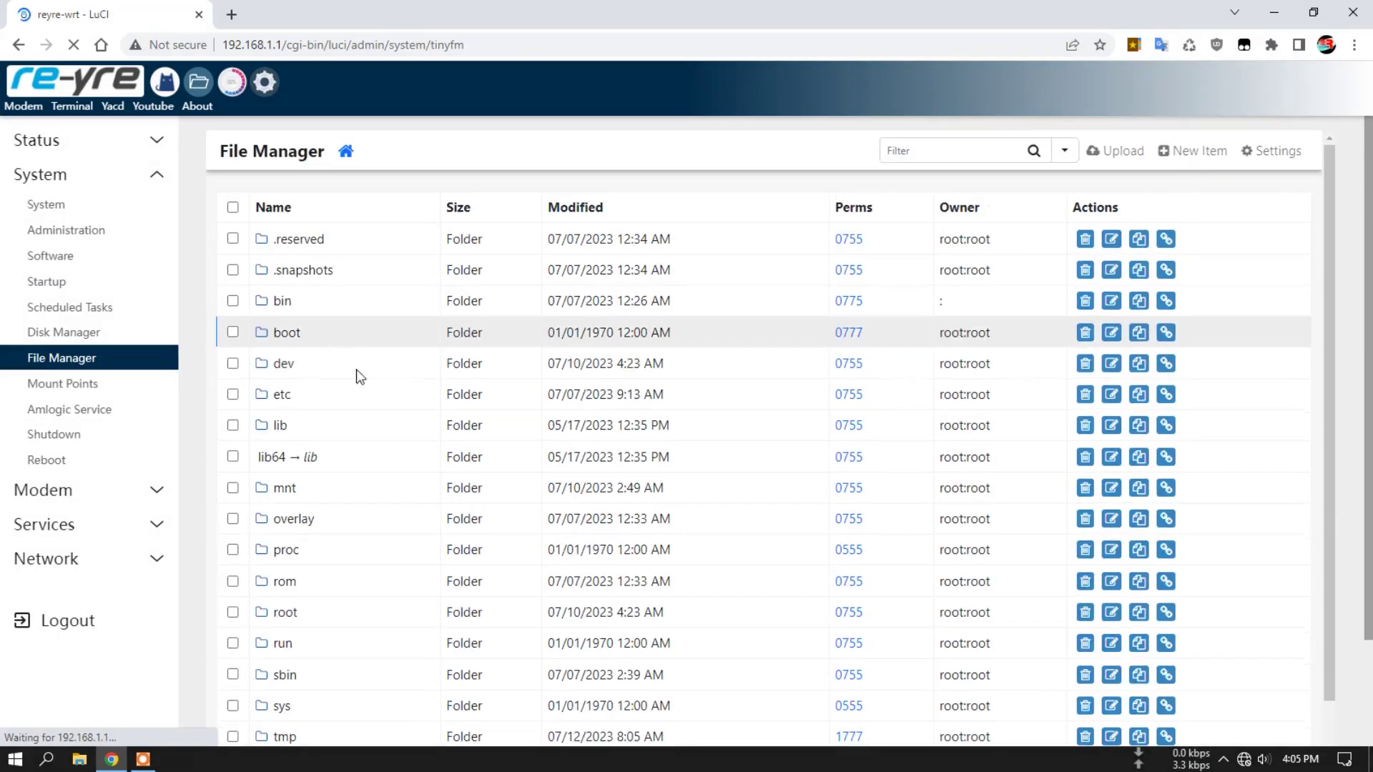
{"action": "scroll", "coordinate": [393, 438], "scroll_direction": "down", "scroll_amount": 4}
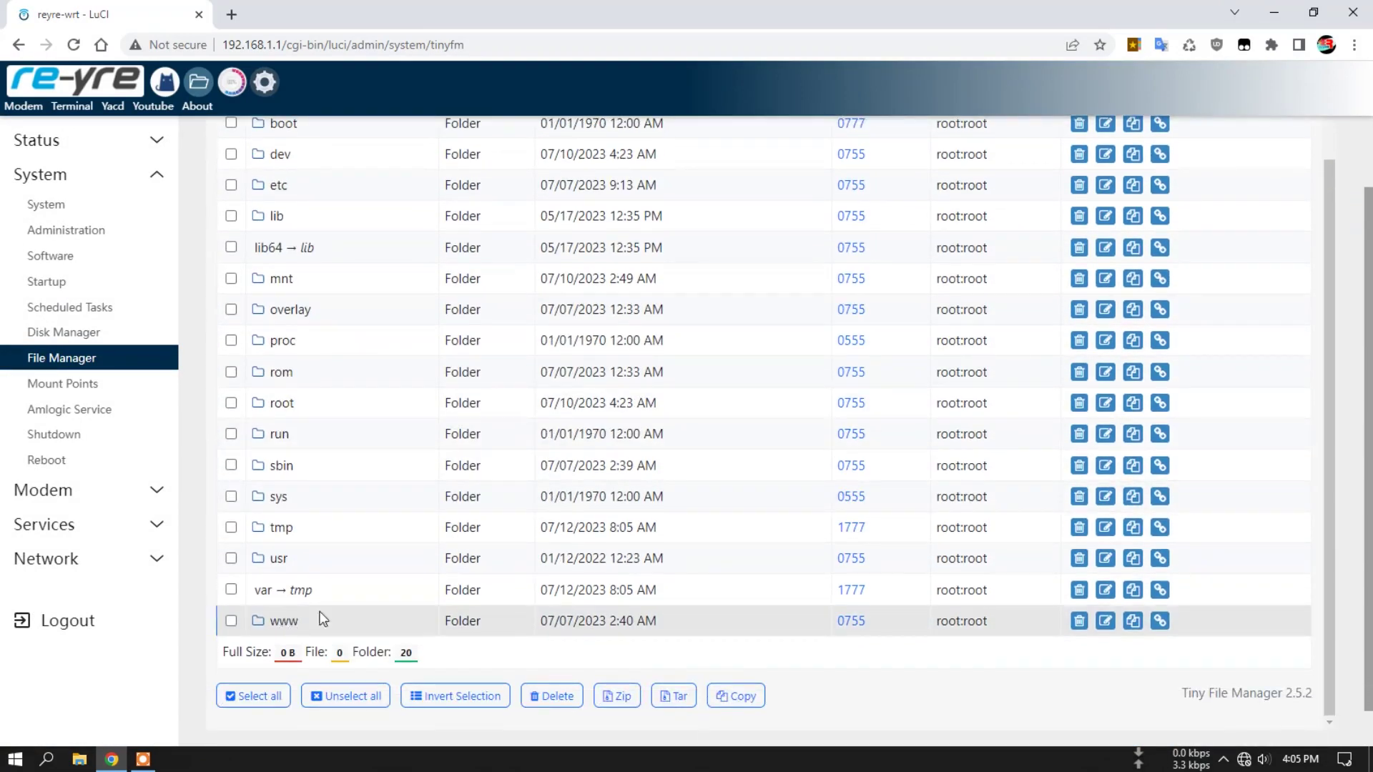
- Look through the Mount Points page, covering its global settings, mounted file systems and configured mount points
{"action": "scroll", "coordinate": [443, 473], "scroll_direction": "up", "scroll_amount": 5}
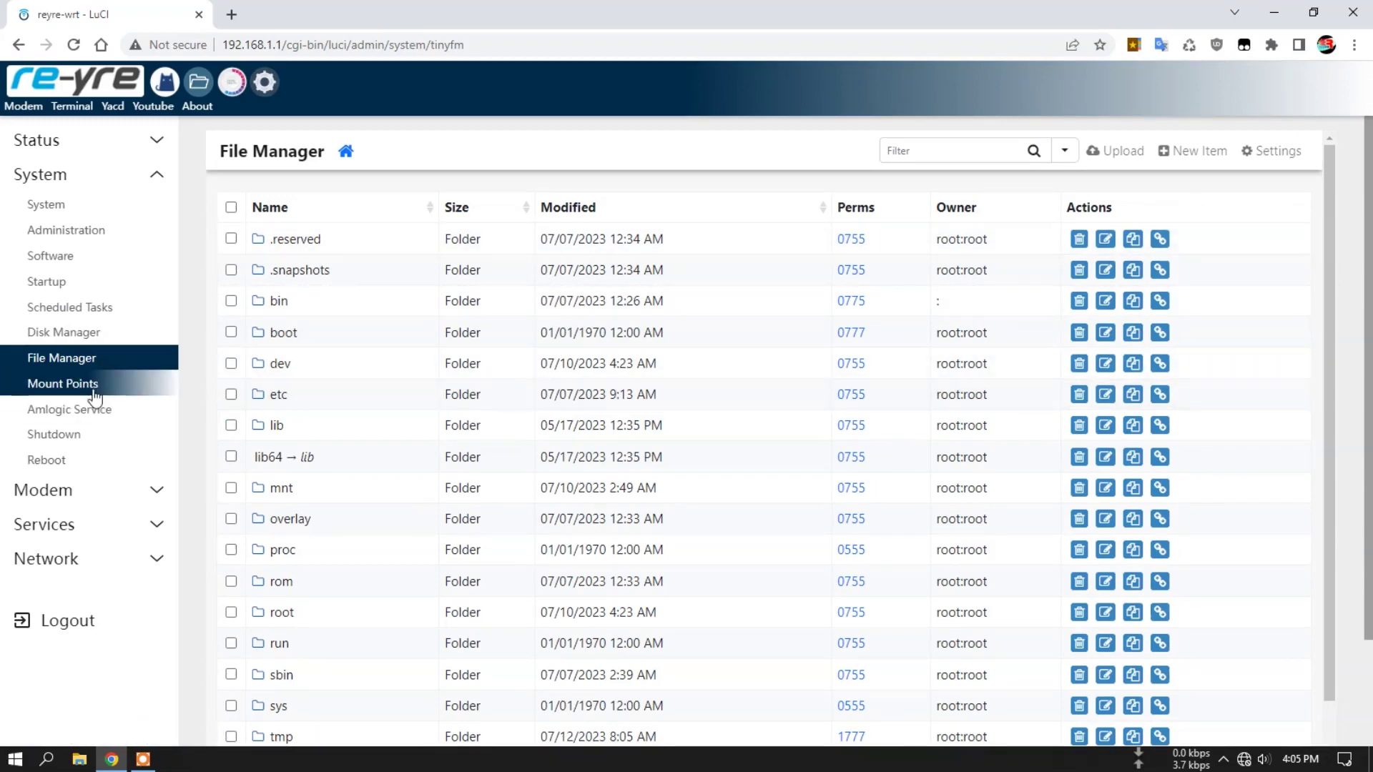
{"action": "left_click", "coordinate": [60, 386]}
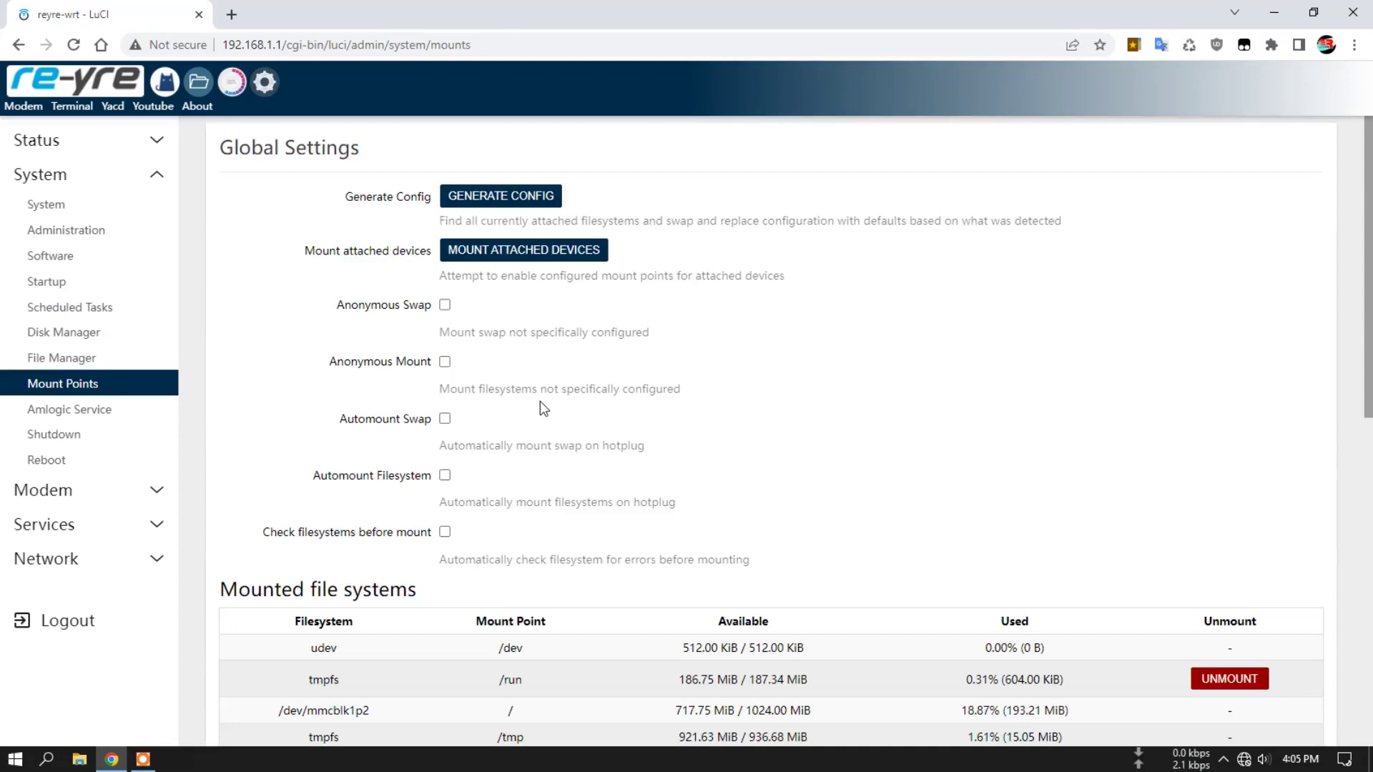
{"action": "scroll", "coordinate": [540, 408], "scroll_direction": "down", "scroll_amount": 4}
{"action": "scroll", "coordinate": [546, 401], "scroll_direction": "up", "scroll_amount": 2}
{"action": "scroll", "coordinate": [551, 408], "scroll_direction": "down", "scroll_amount": 4}
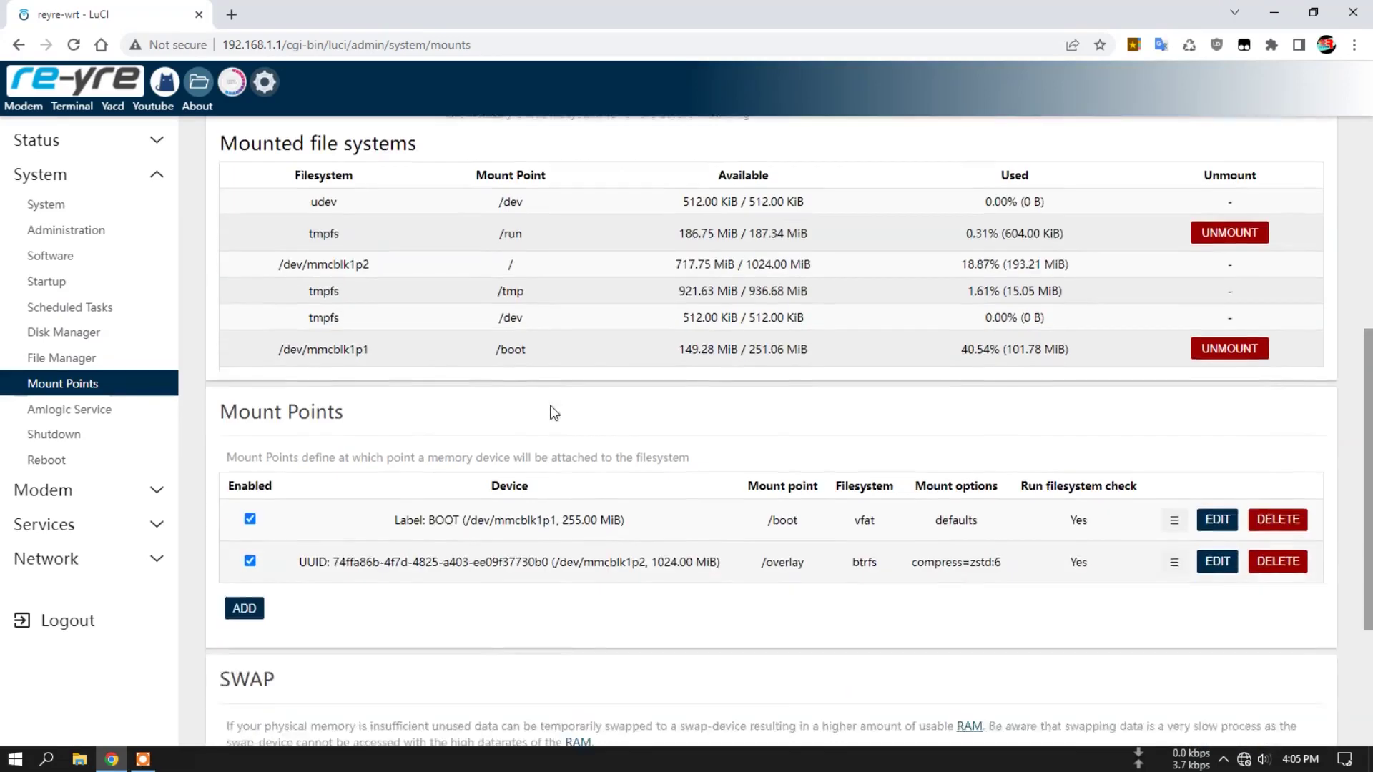
{"action": "scroll", "coordinate": [554, 413], "scroll_direction": "down", "scroll_amount": 2}
{"action": "scroll", "coordinate": [680, 490], "scroll_direction": "up", "scroll_amount": 7}
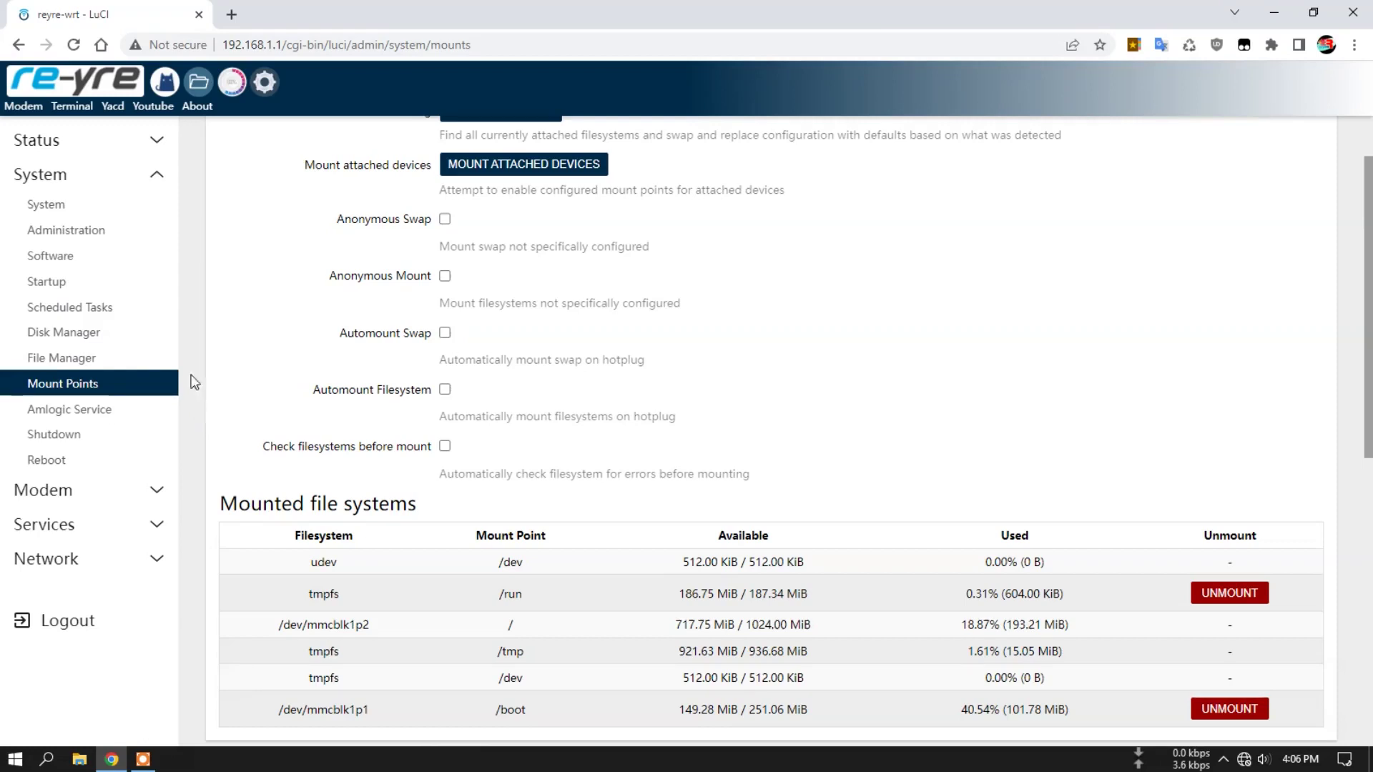
- In the Amlogic Service CPU settings, choose 1908000 as the maximum frequency, then save and apply
{"action": "left_click", "coordinate": [75, 413]}
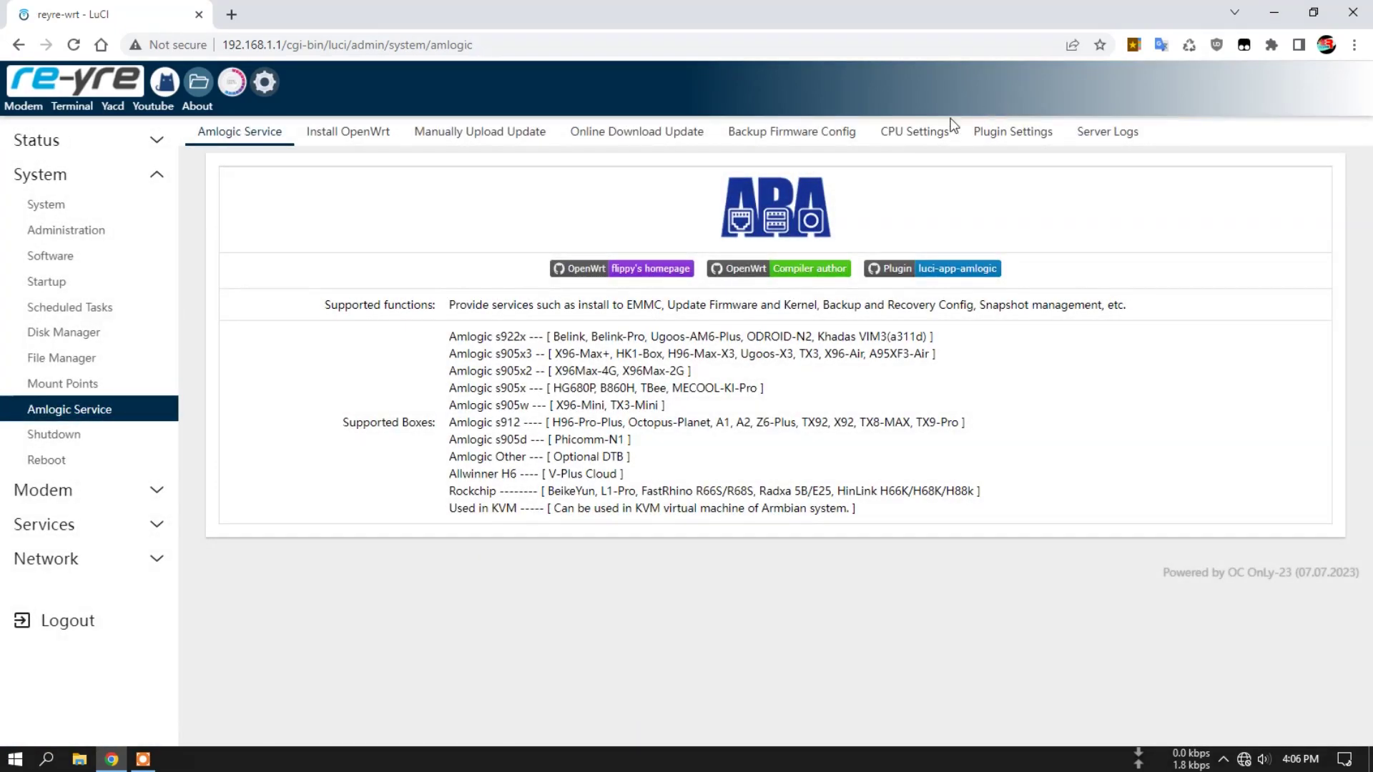
{"action": "left_click", "coordinate": [909, 136]}
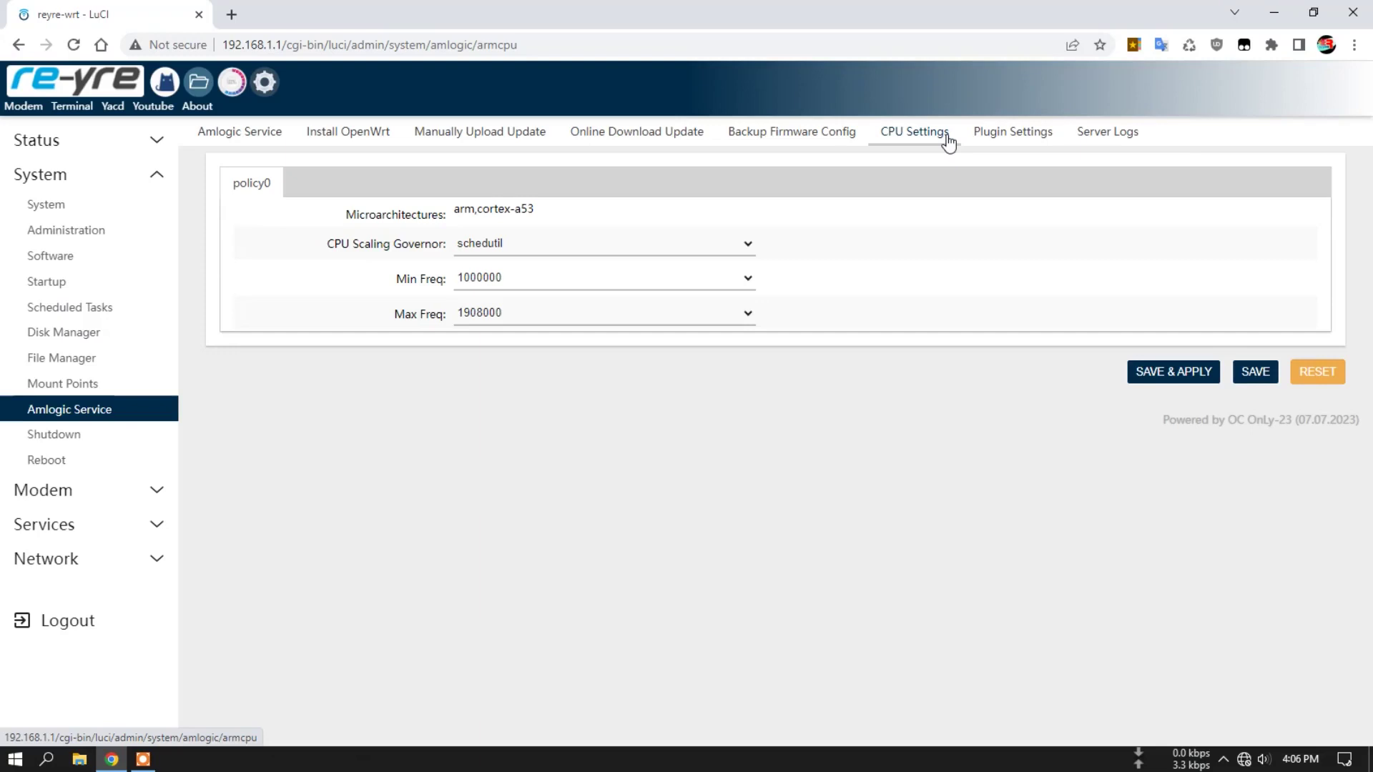
{"action": "left_click", "coordinate": [570, 313]}
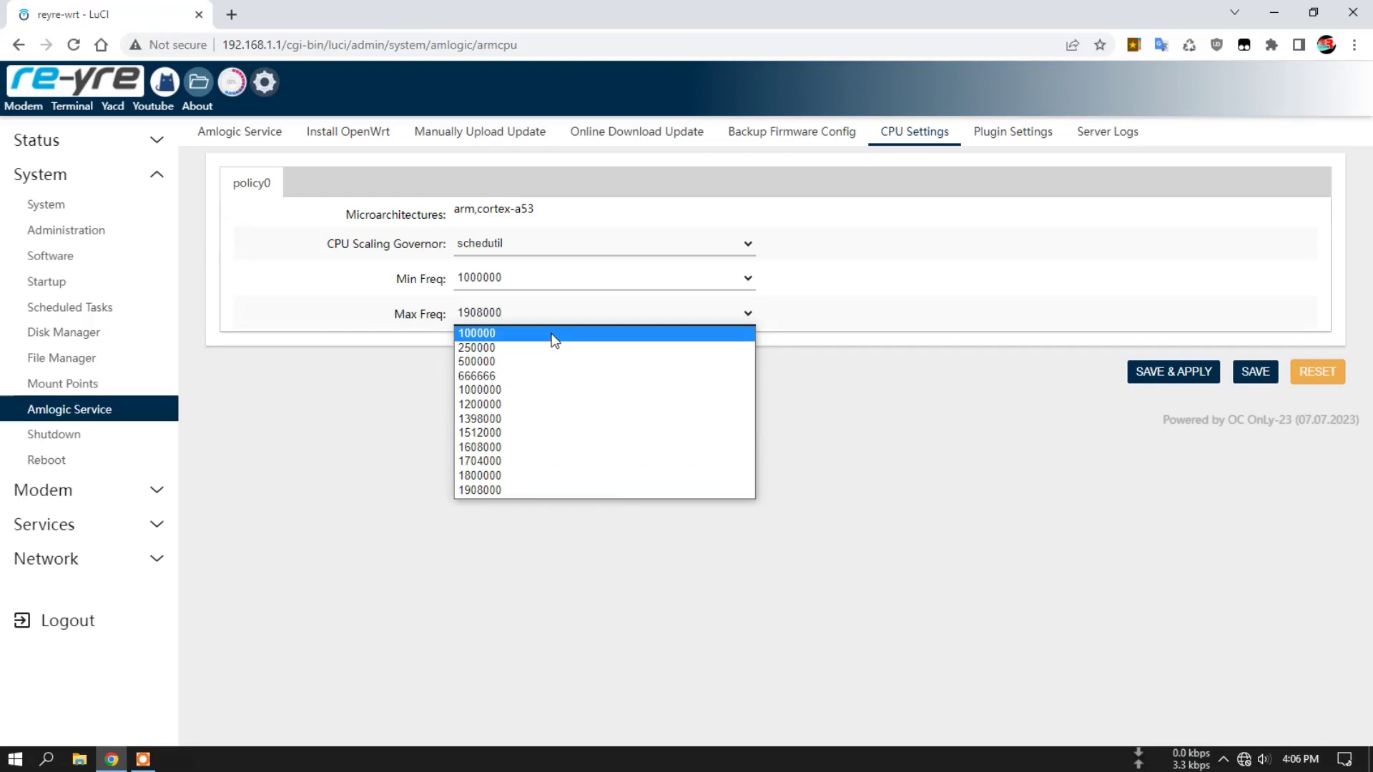
{"action": "left_click", "coordinate": [526, 488]}
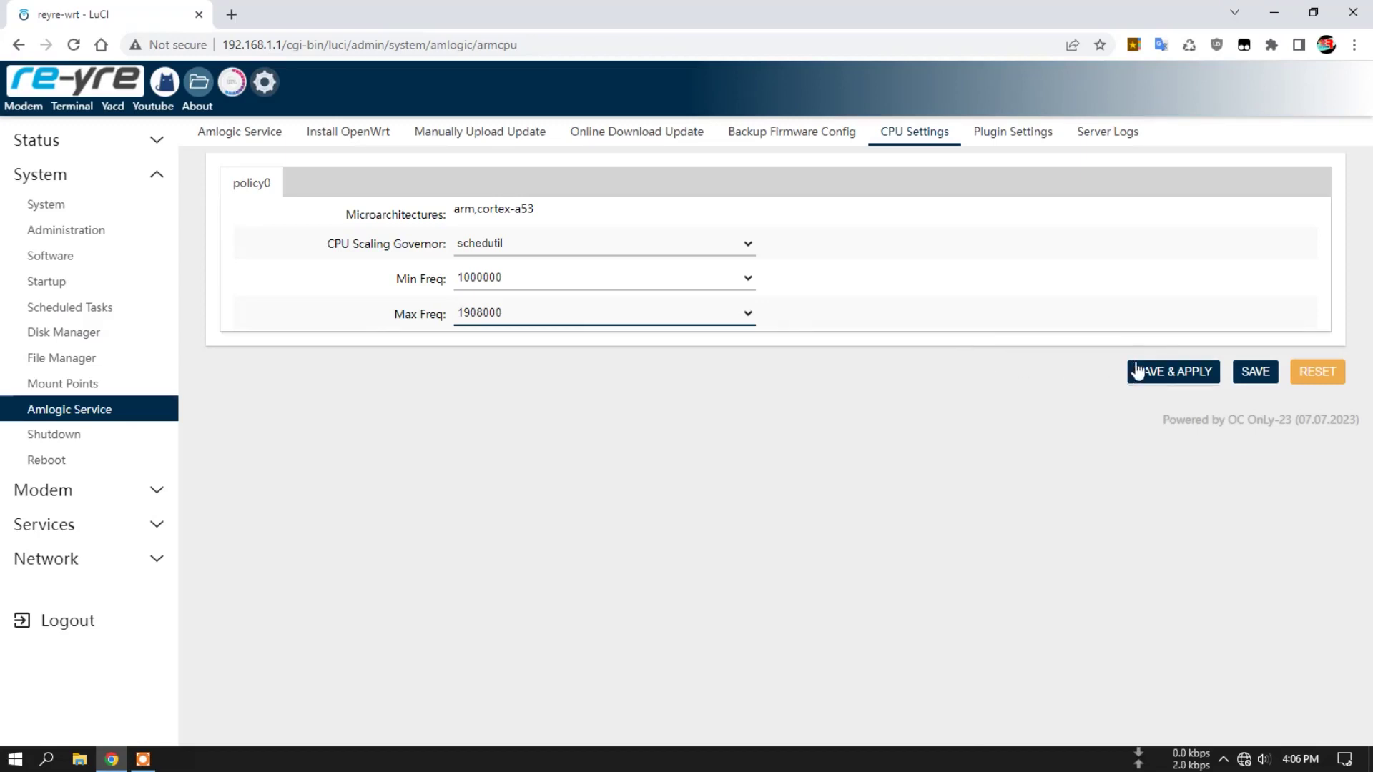
{"action": "left_click", "coordinate": [1160, 373]}
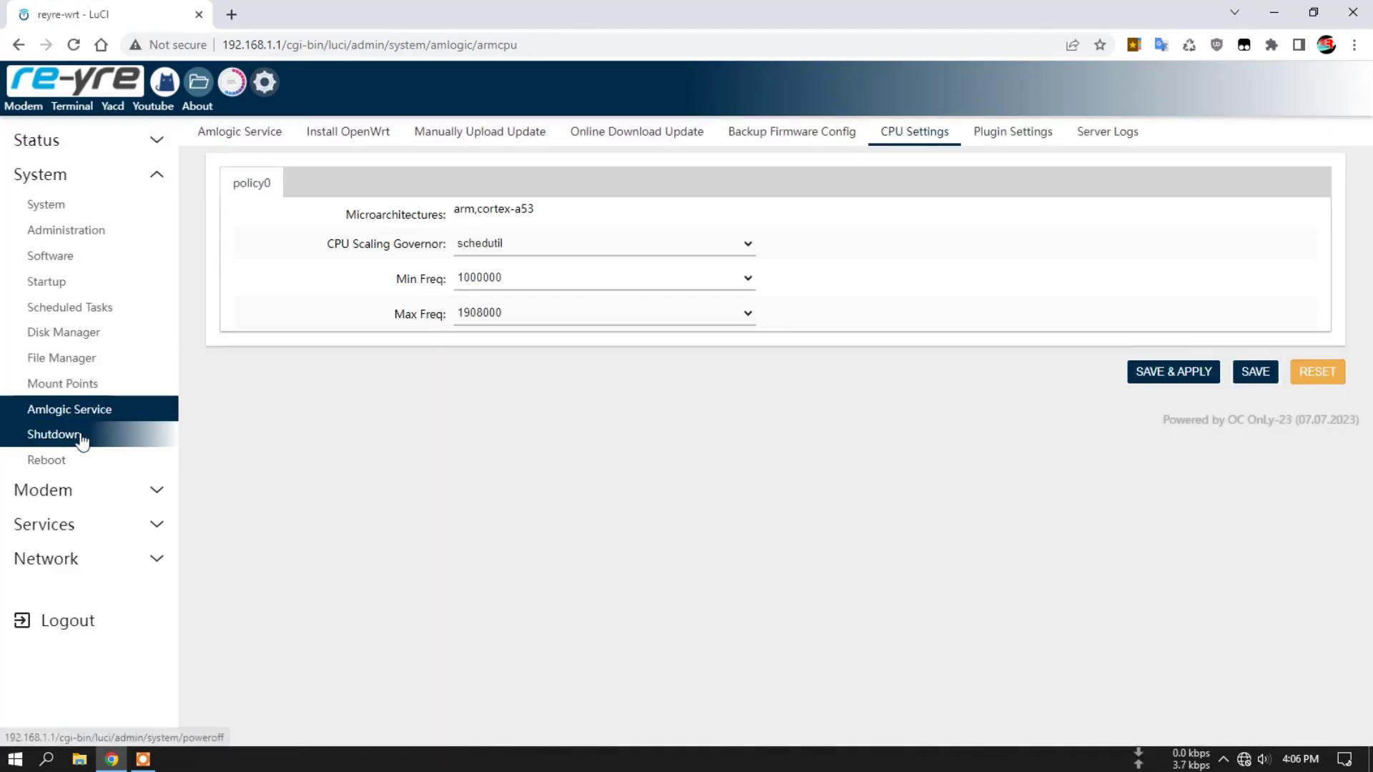
- View the Shutdown and Reboot pages without performing either operation
{"action": "left_click", "coordinate": [80, 436]}
{"action": "left_click", "coordinate": [74, 460]}
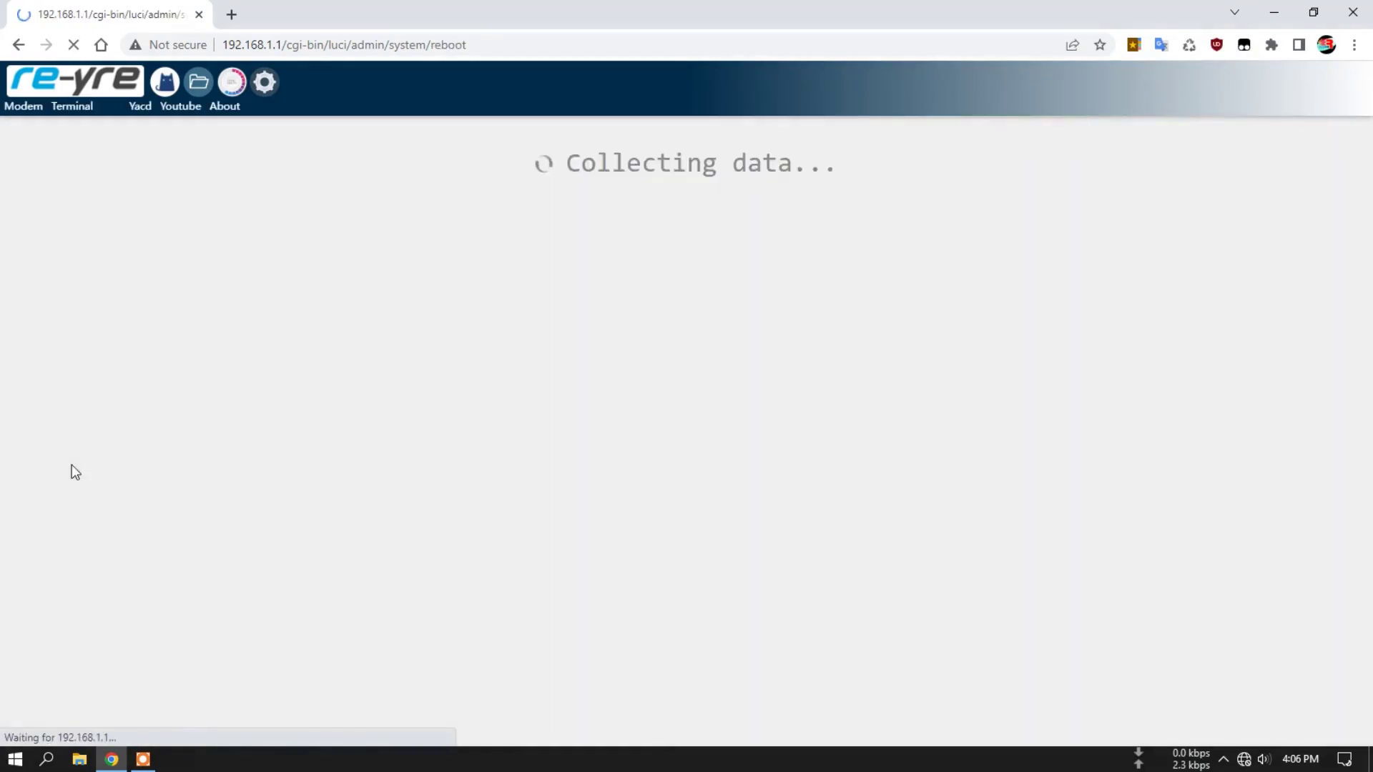
- Look over the modem's AT/Message page and the 4G Connection details, USB debug information and configuration
{"action": "left_click", "coordinate": [77, 501]}
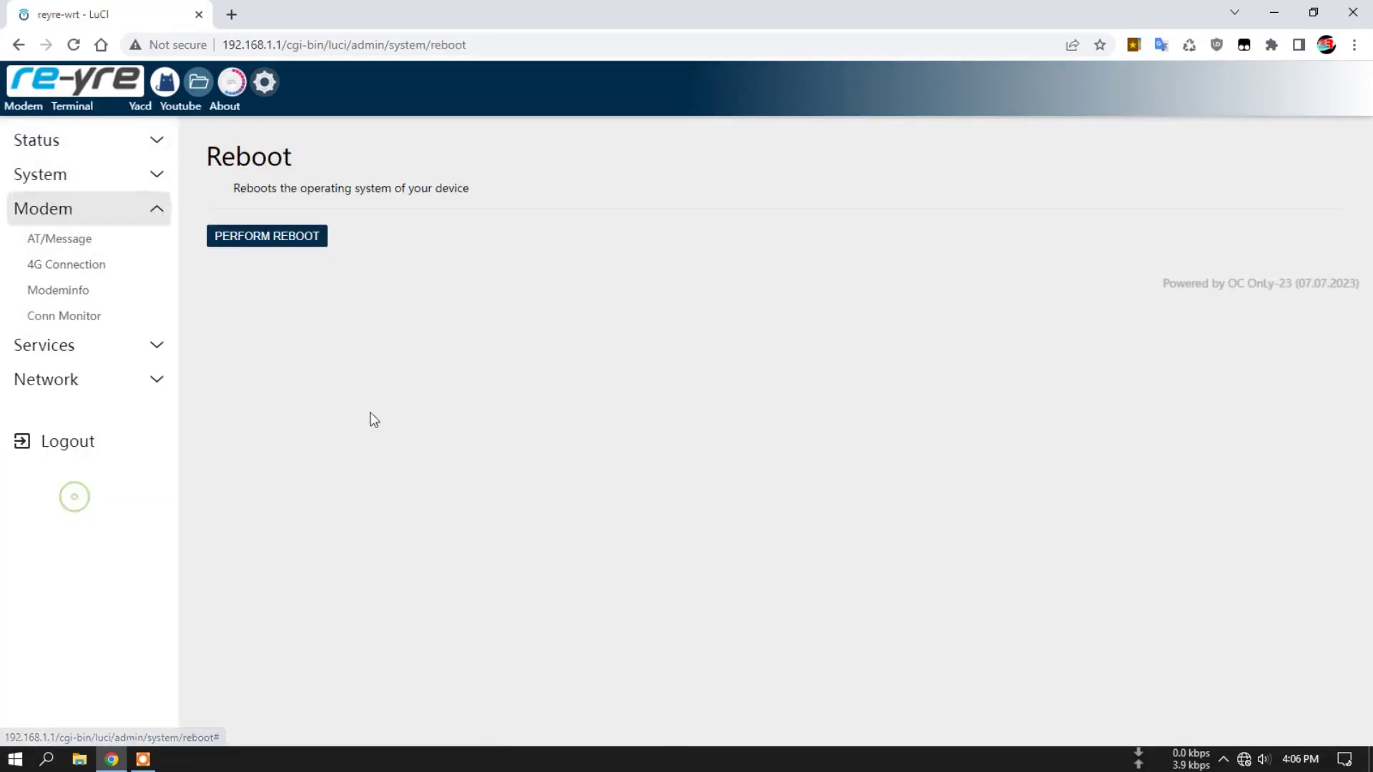
{"action": "left_click", "coordinate": [84, 246]}
{"action": "left_click", "coordinate": [92, 264]}
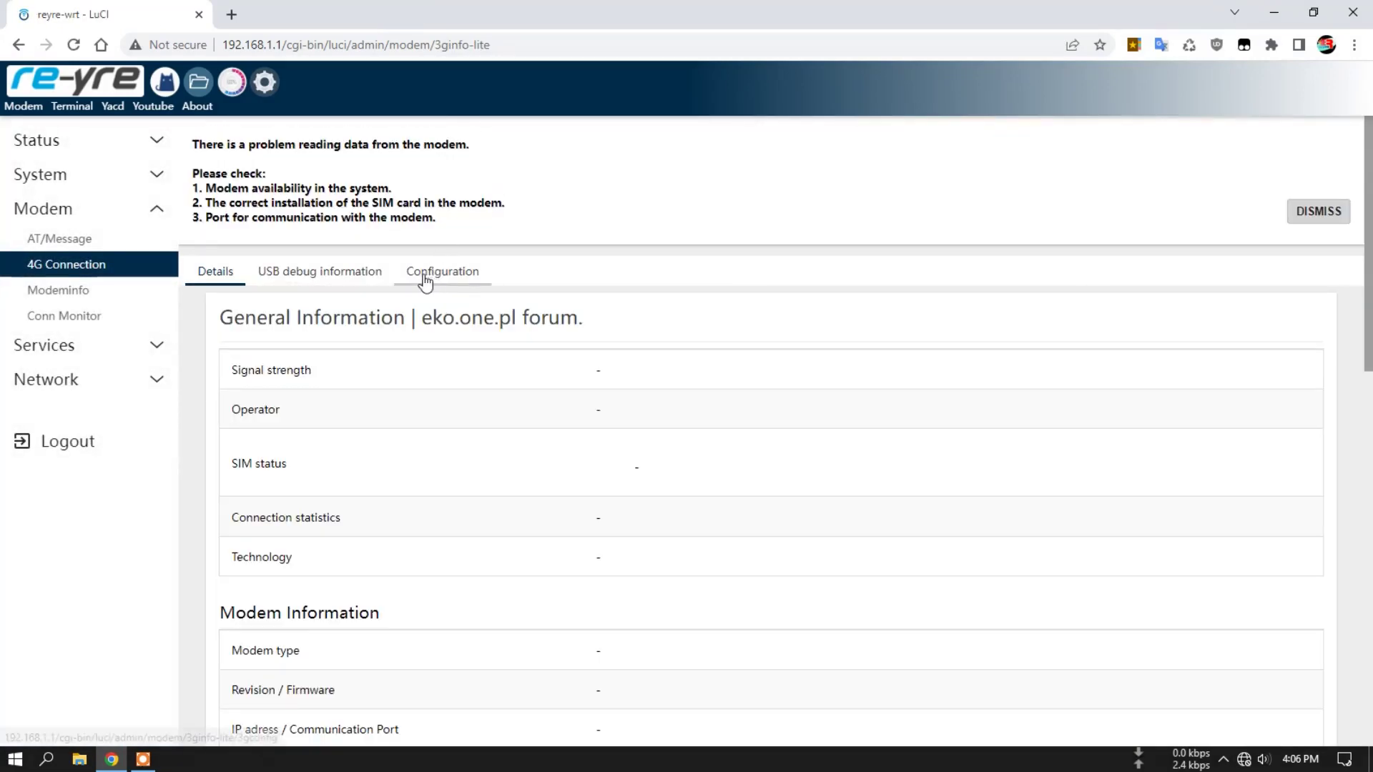
{"action": "left_click", "coordinate": [364, 272]}
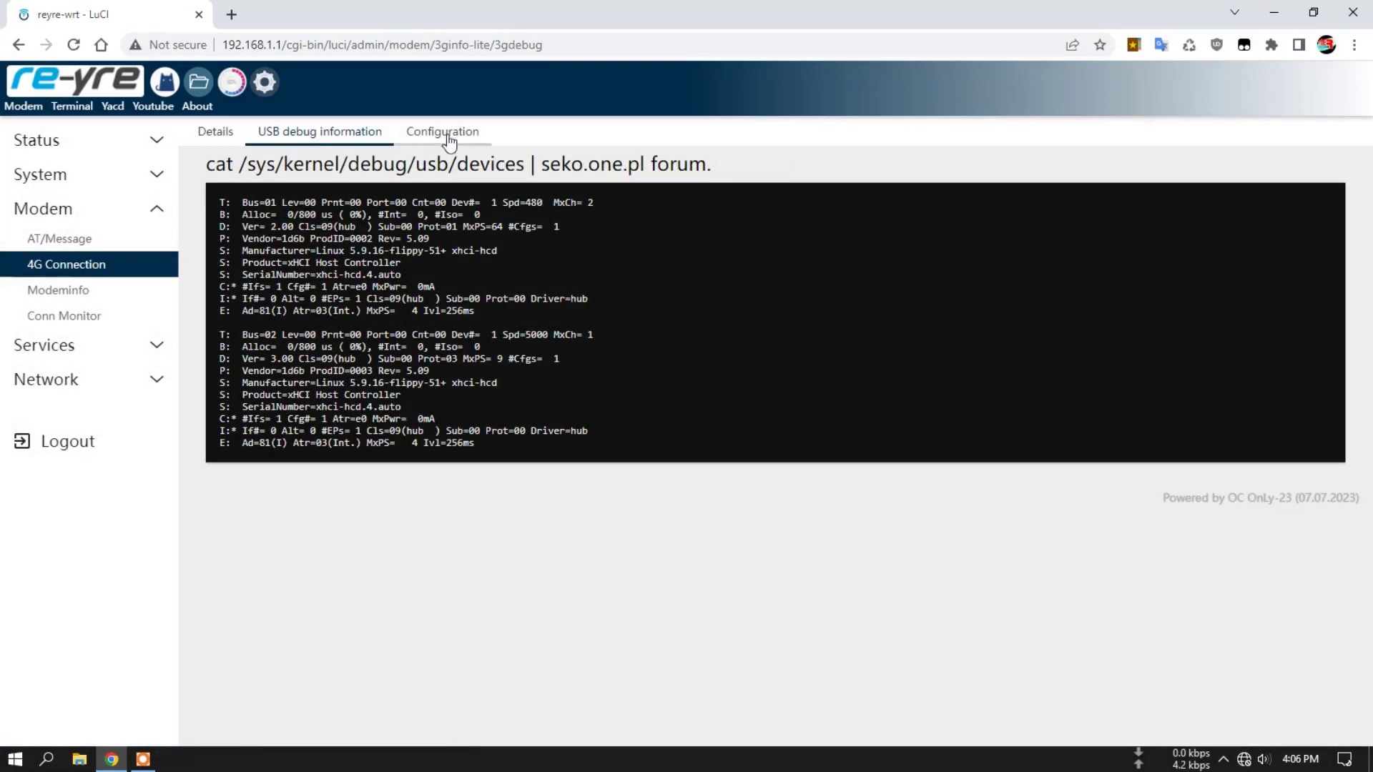
{"action": "left_click", "coordinate": [445, 136]}
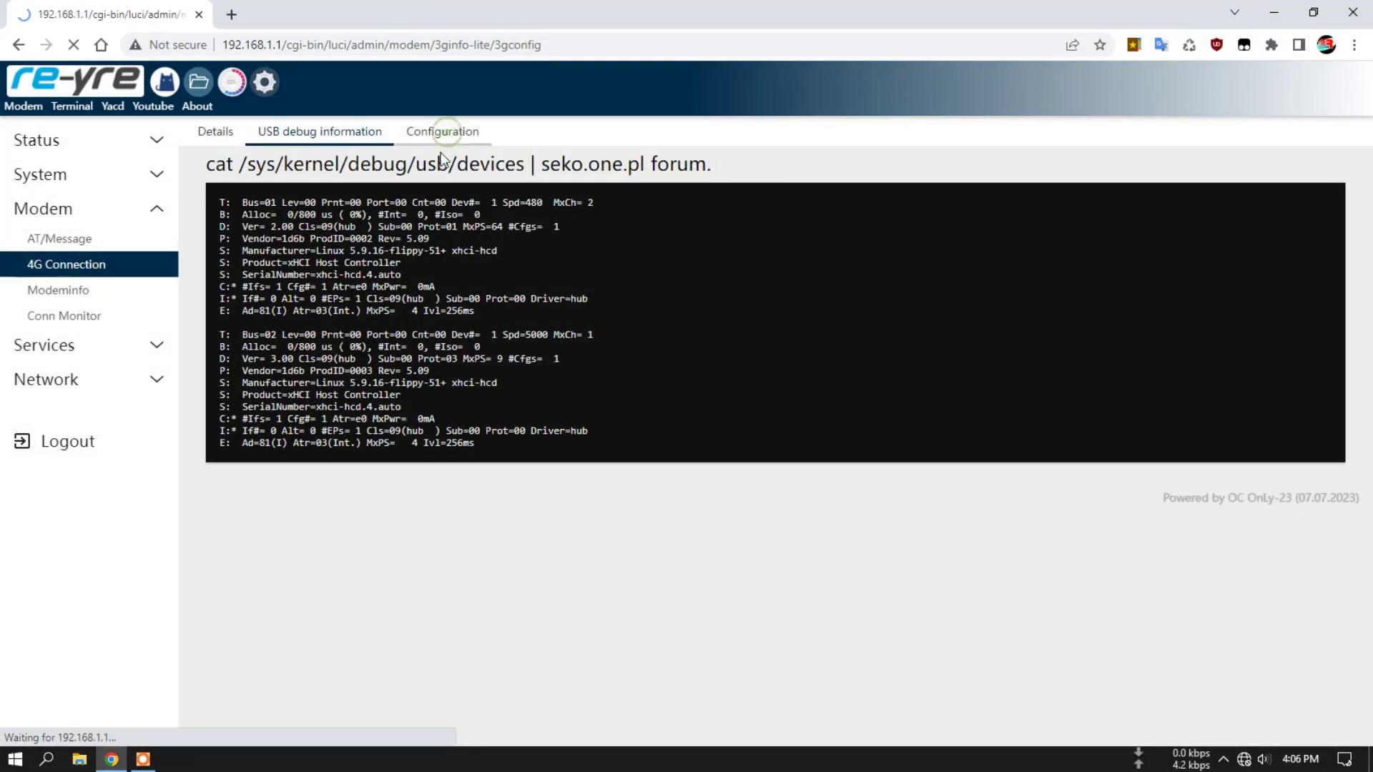
- View the Modeminfo page and the Conn Monitor's activity log and configuration
{"action": "left_click", "coordinate": [100, 293]}
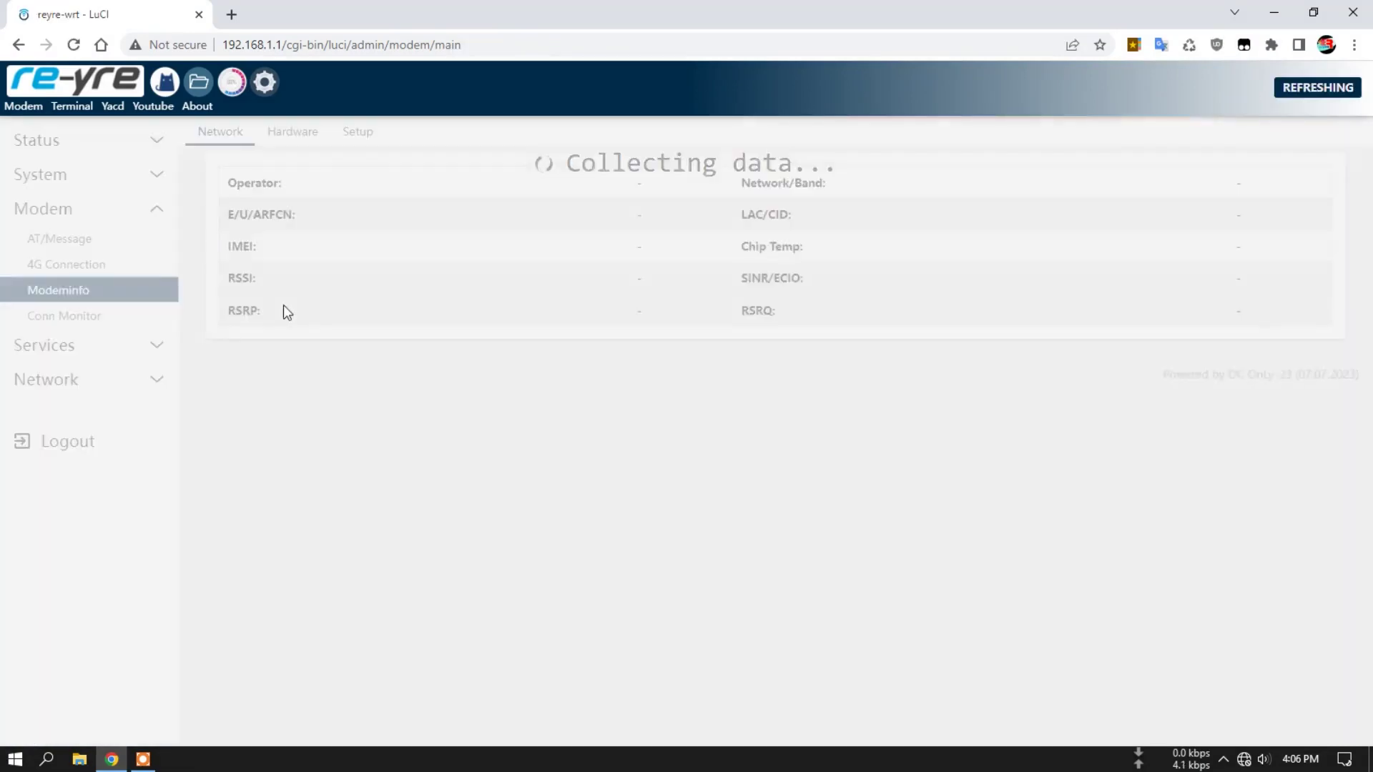
{"action": "left_click", "coordinate": [99, 322]}
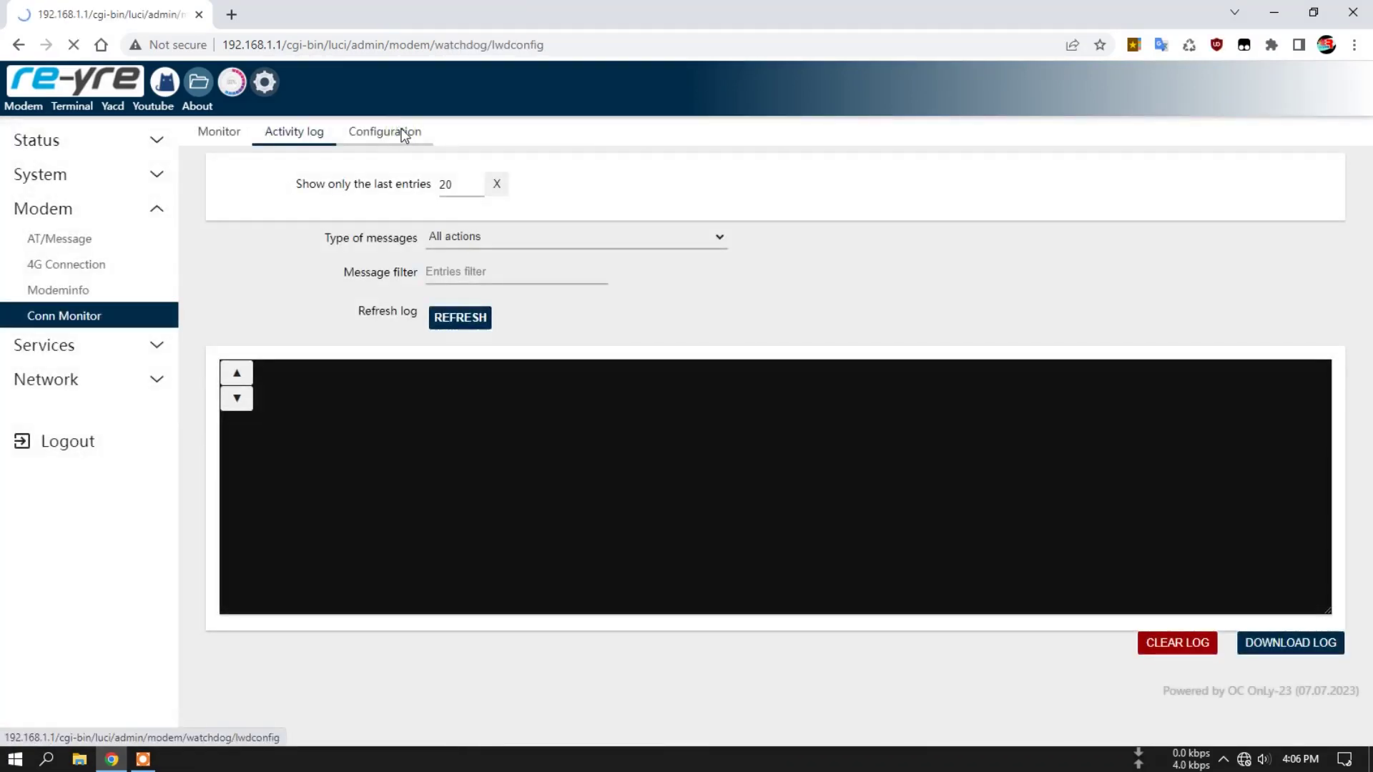
{"action": "left_click", "coordinate": [401, 135]}
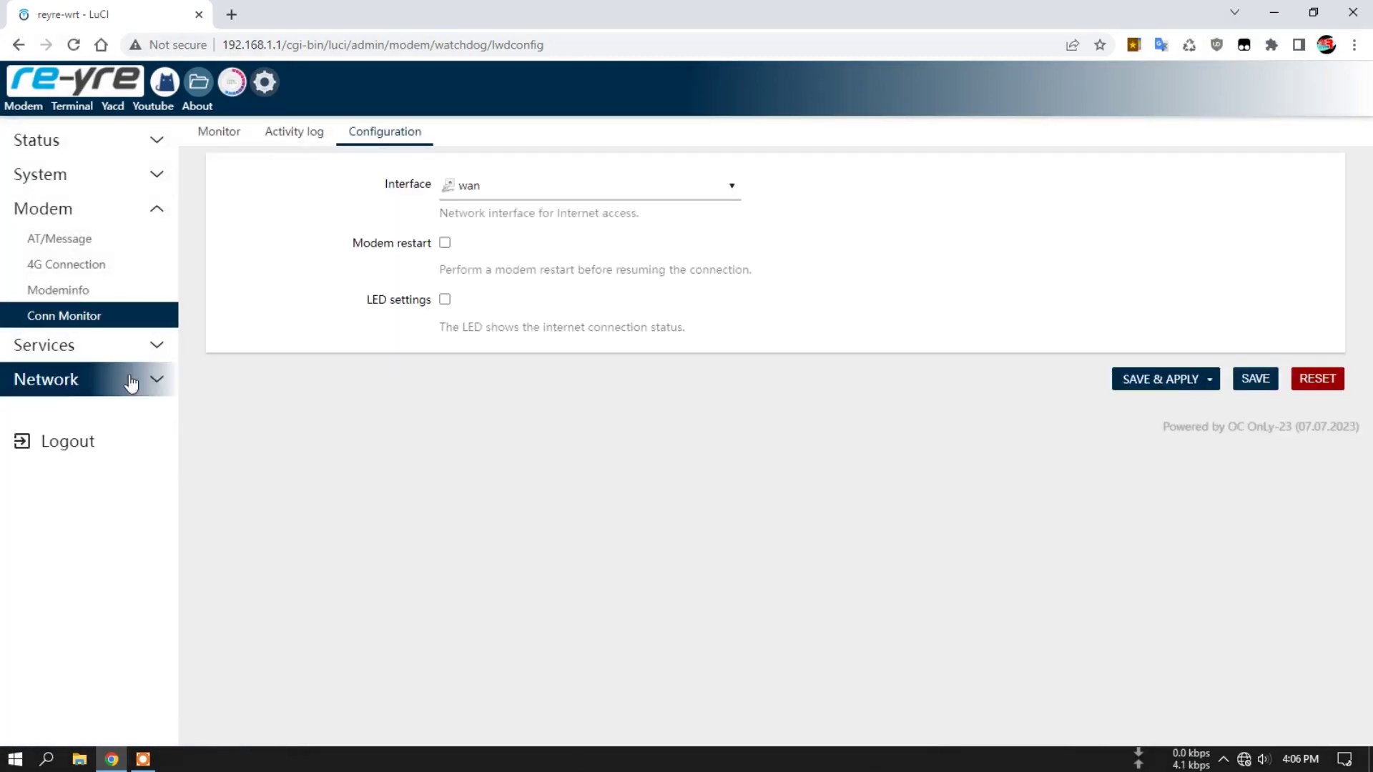
- Look over the OpenClash, Base64 D/E and ZeroTier service pages
{"action": "left_click", "coordinate": [99, 354]}
{"action": "left_click", "coordinate": [75, 276]}
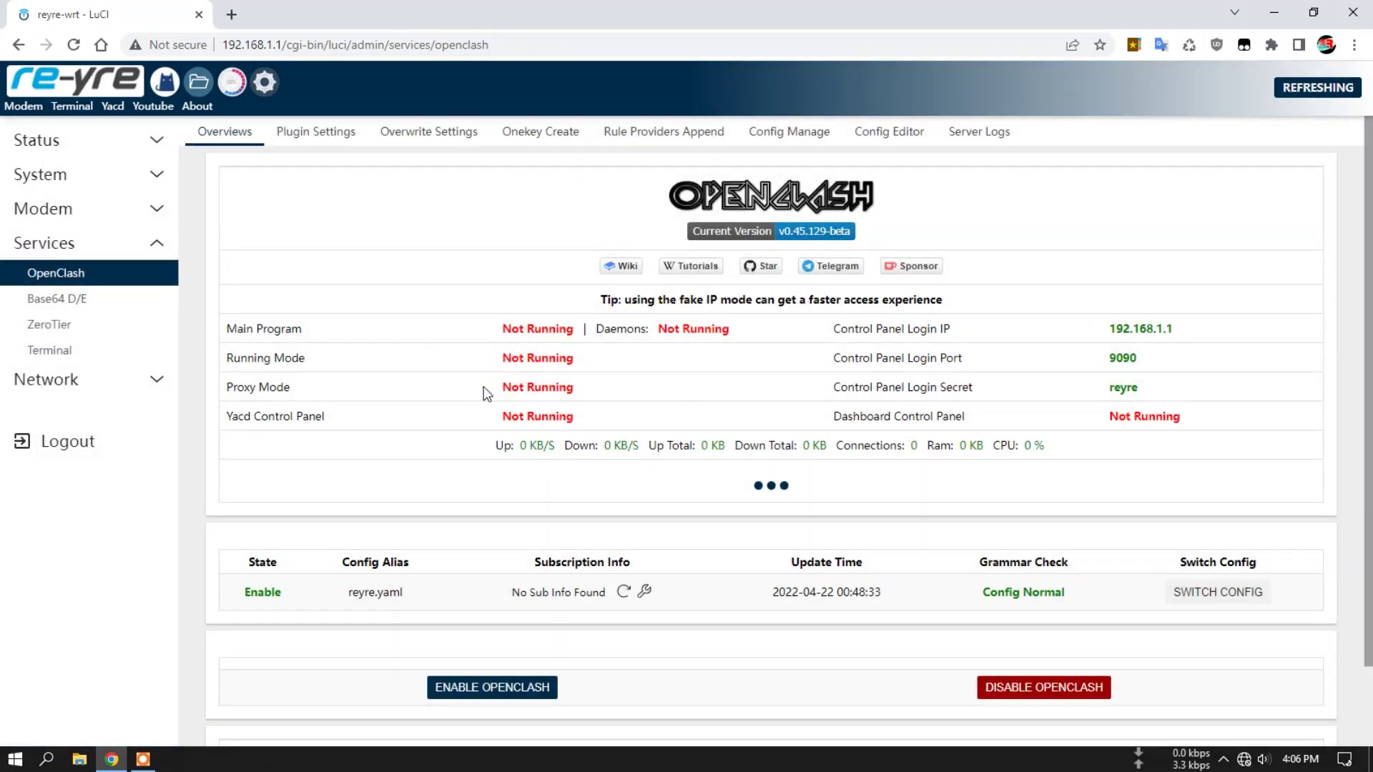
{"action": "left_click", "coordinate": [67, 298]}
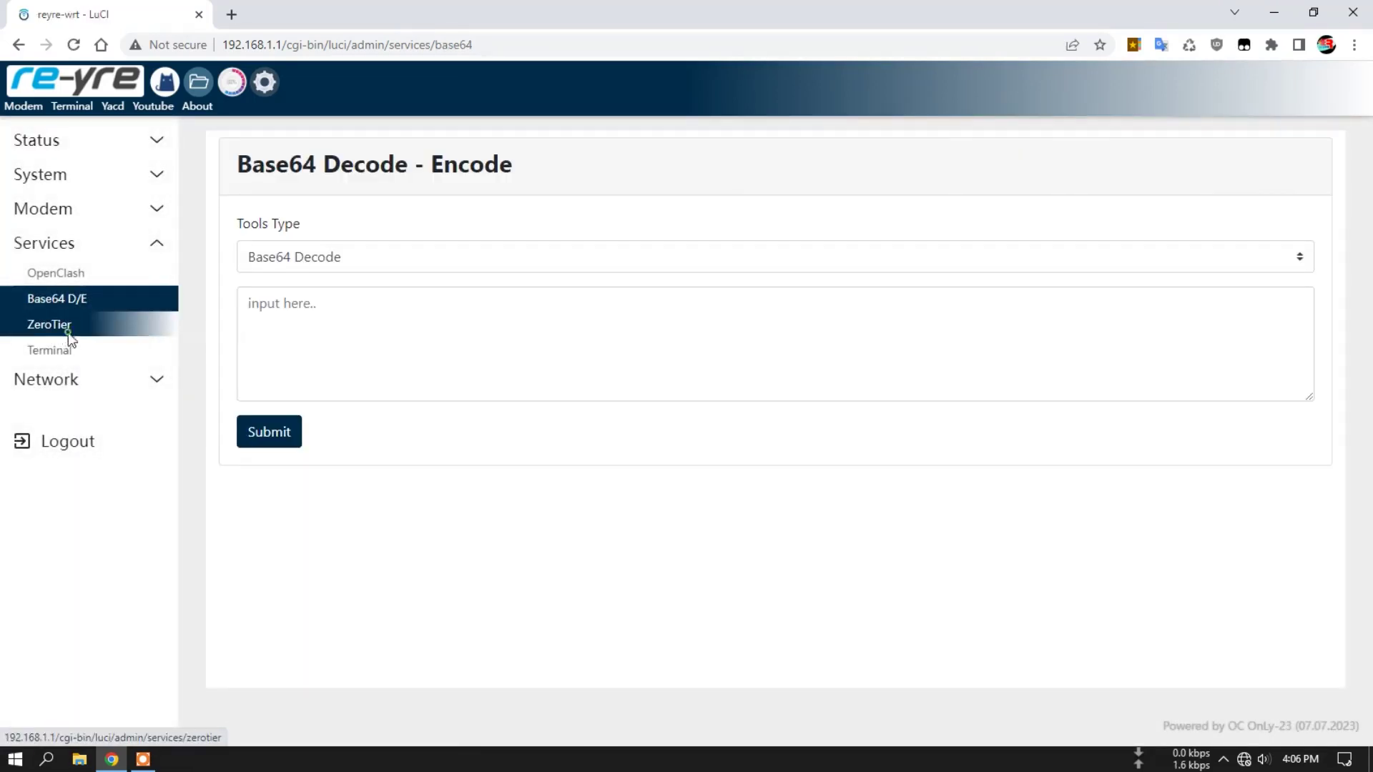
{"action": "left_click", "coordinate": [68, 330]}
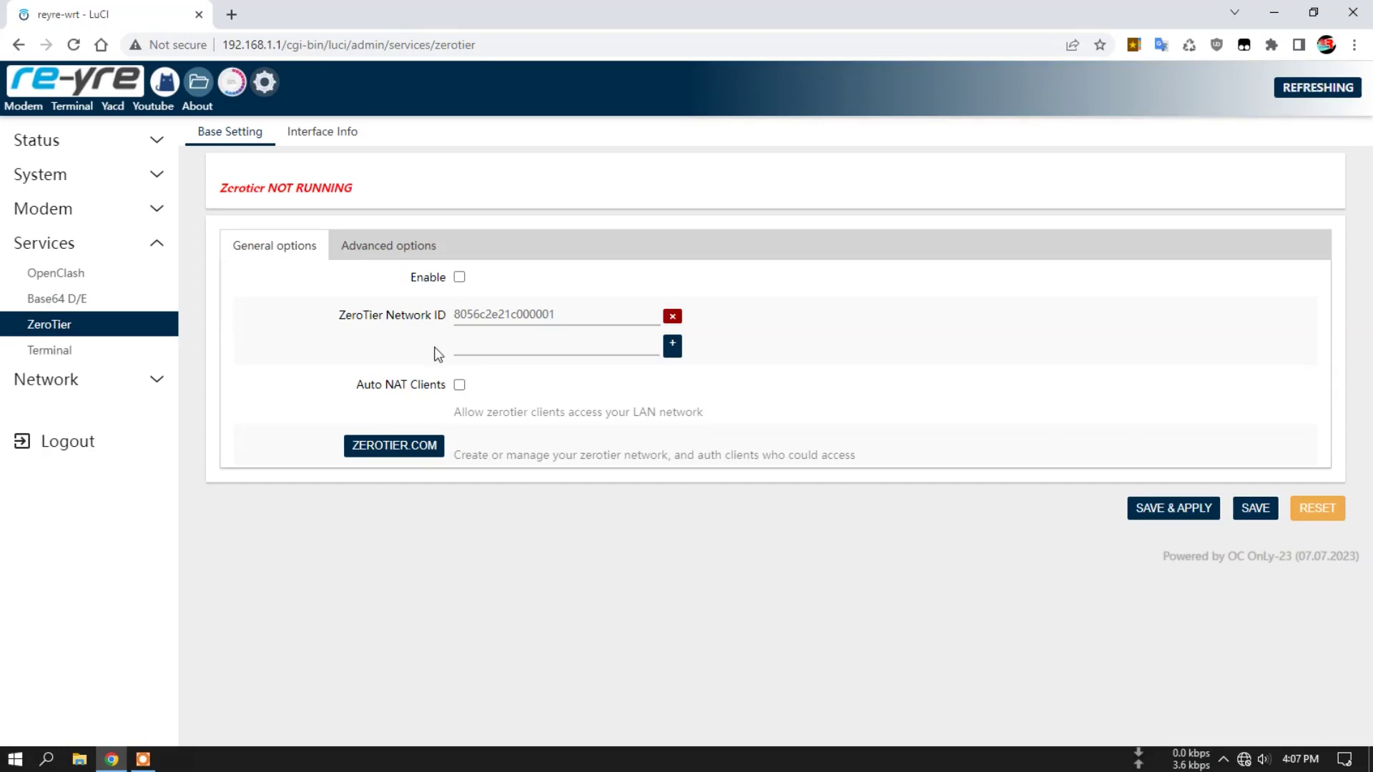
- Check which pages the Status and Modem sections contain, and open the Terminal service page
{"action": "left_click", "coordinate": [132, 148]}
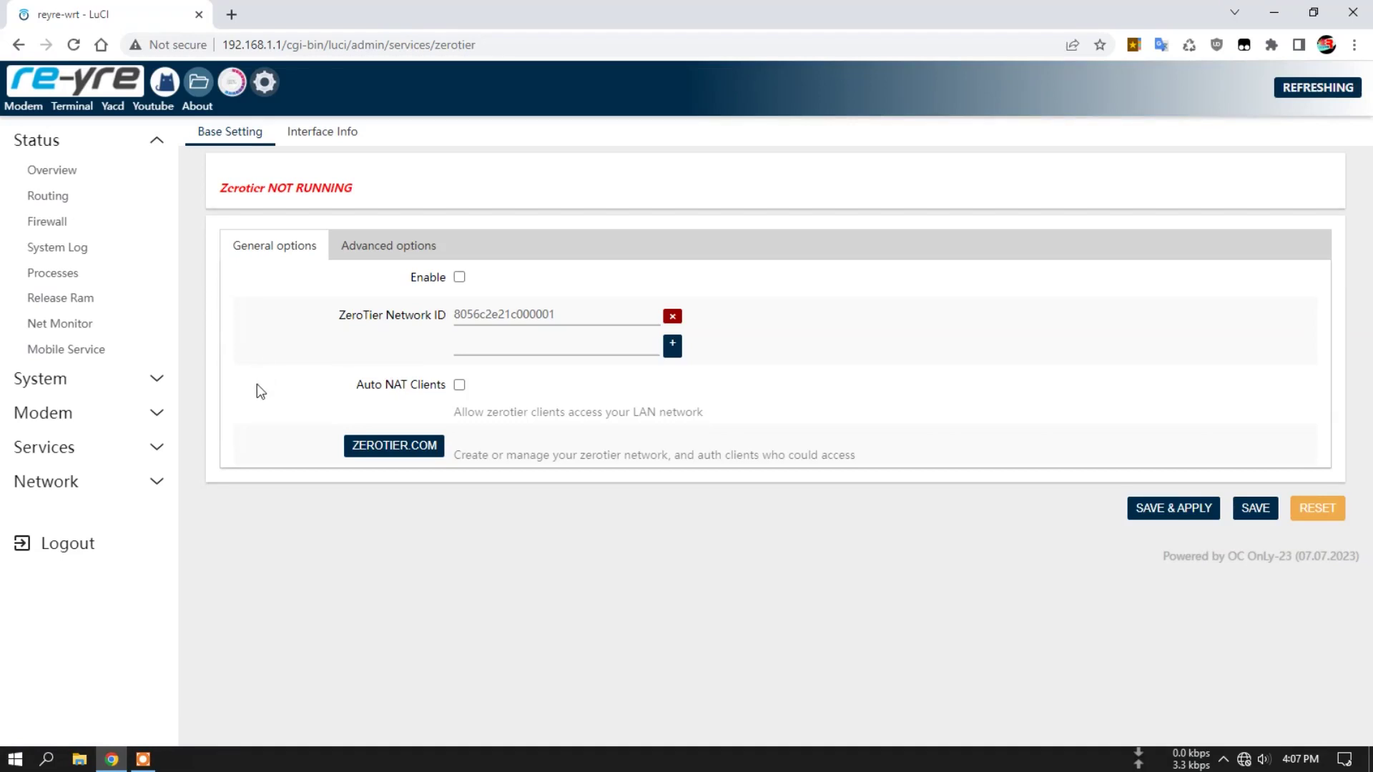
{"action": "left_click", "coordinate": [123, 422]}
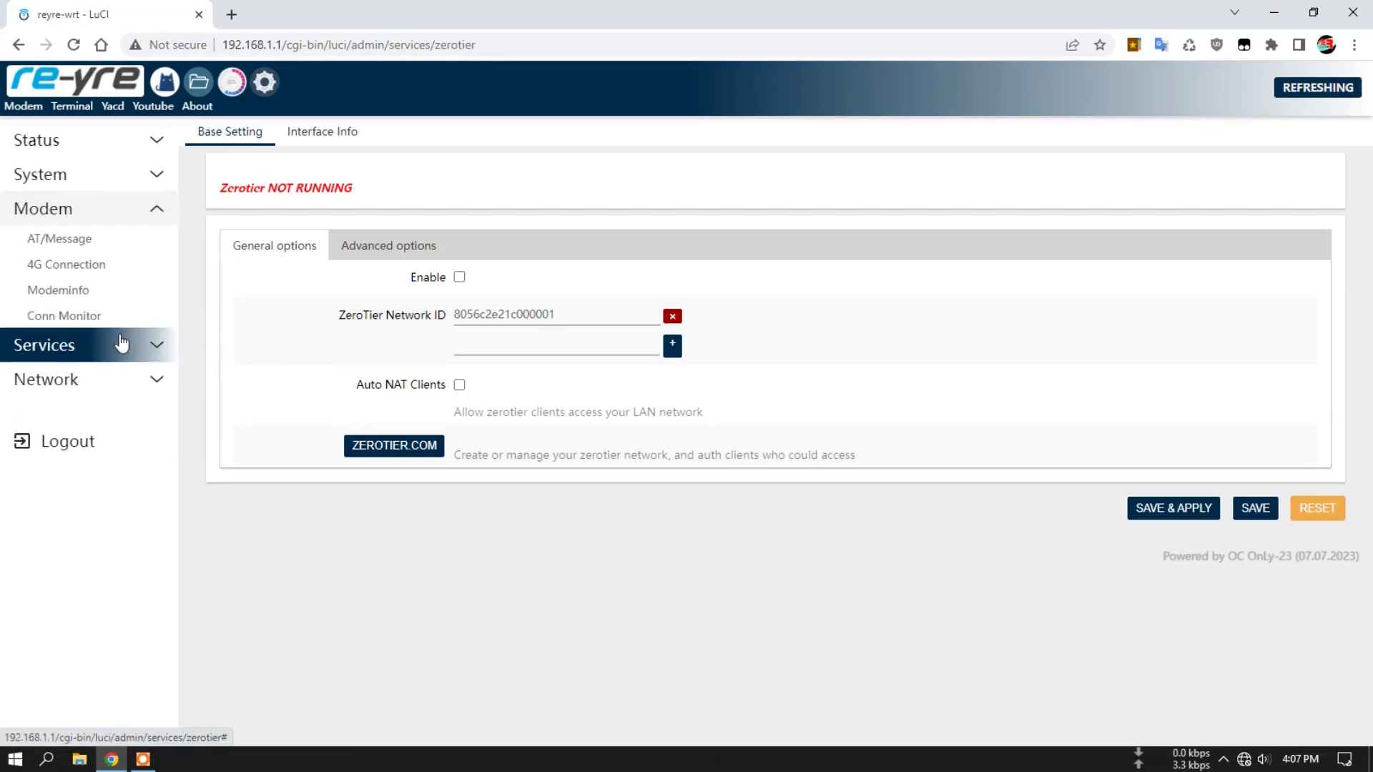
{"action": "left_click", "coordinate": [107, 351]}
{"action": "left_click", "coordinate": [78, 354]}
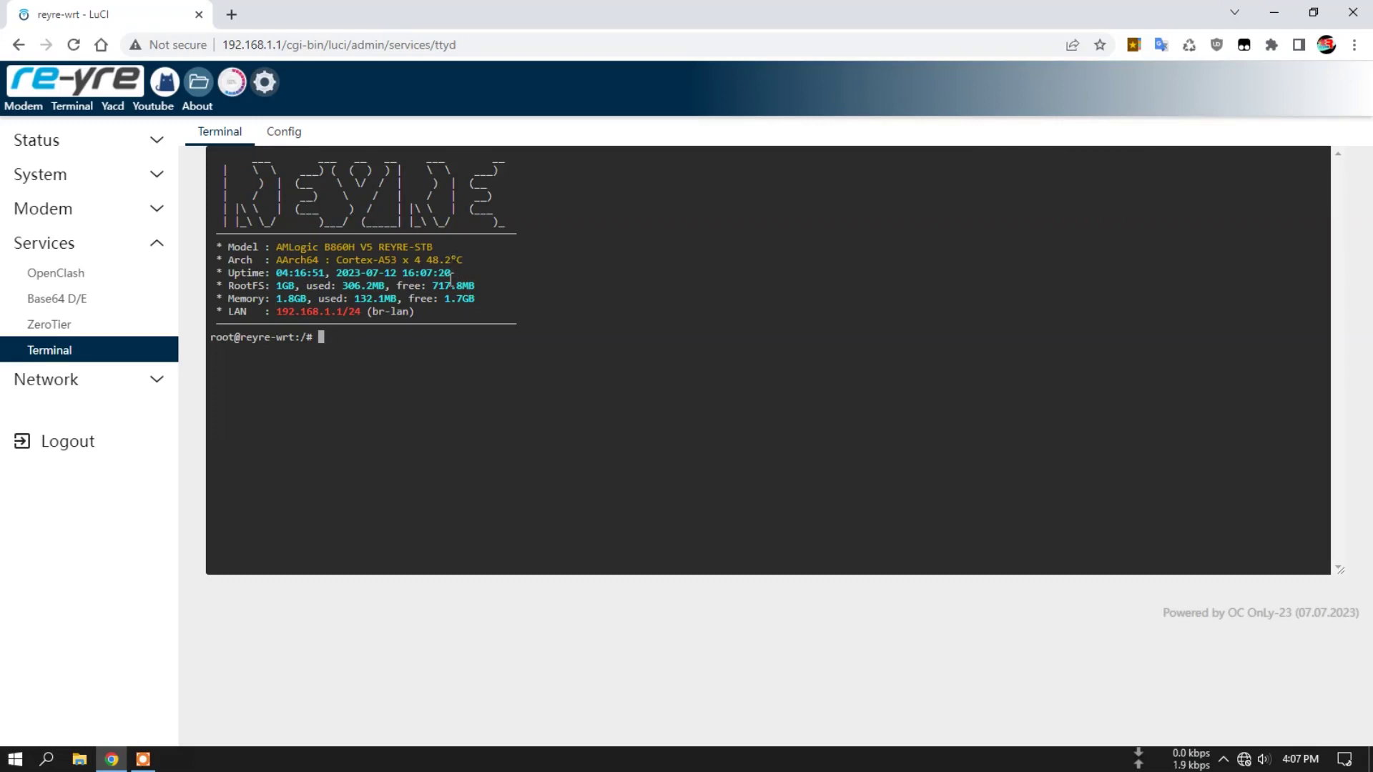
- View the lan, tethering and wan entries on the network Interfaces page
{"action": "left_click", "coordinate": [126, 384]}
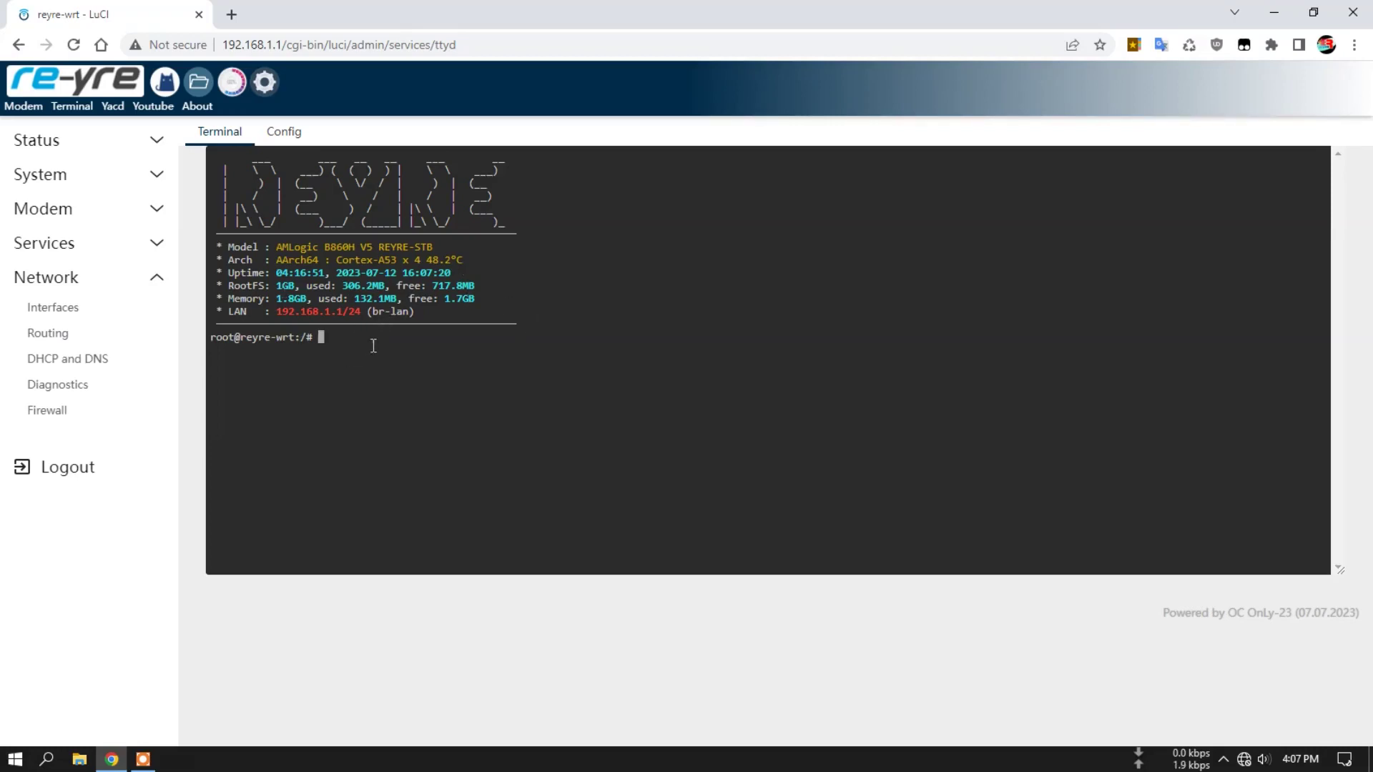
{"action": "left_click", "coordinate": [104, 312]}
{"action": "left_click", "coordinate": [768, 141]}
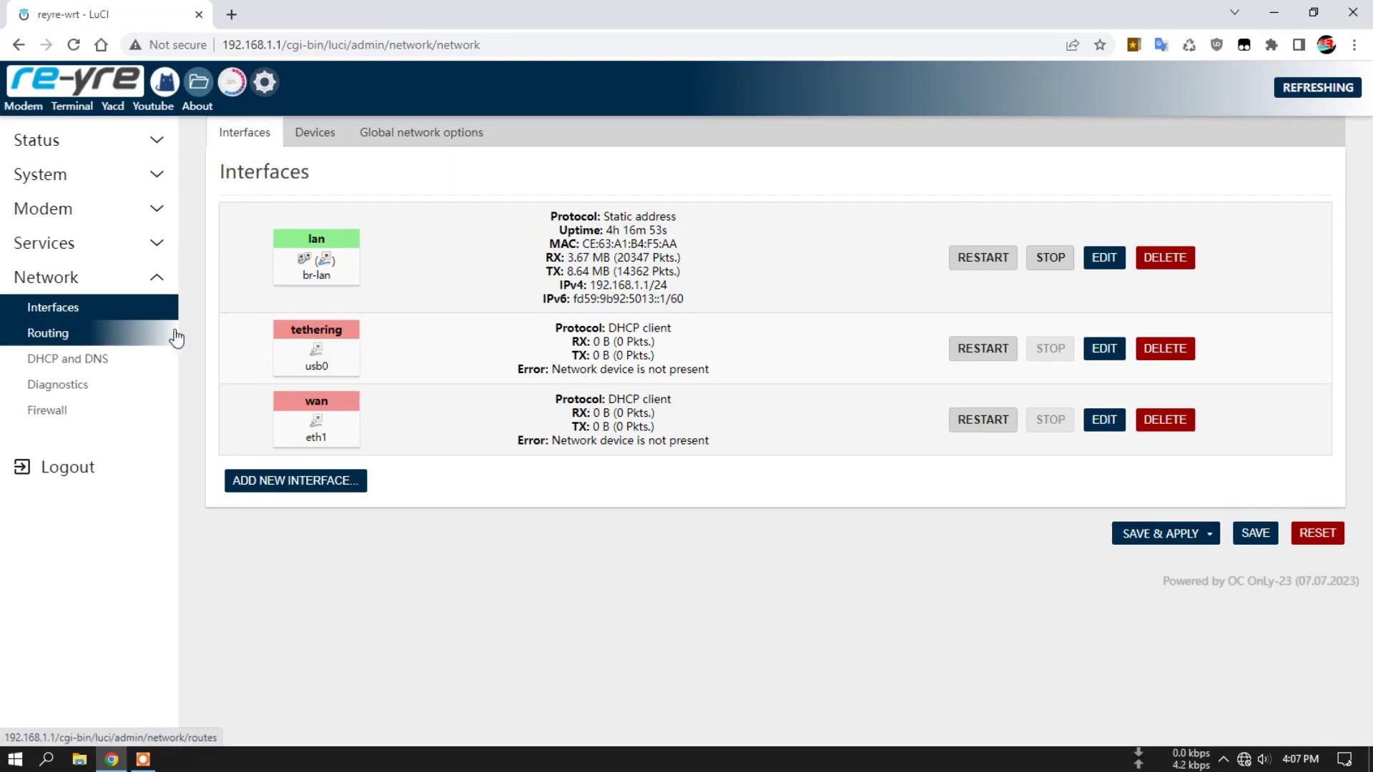
- Look over the network's Routing, DHCP and DNS, Diagnostics and Firewall pages
{"action": "left_click", "coordinate": [112, 338]}
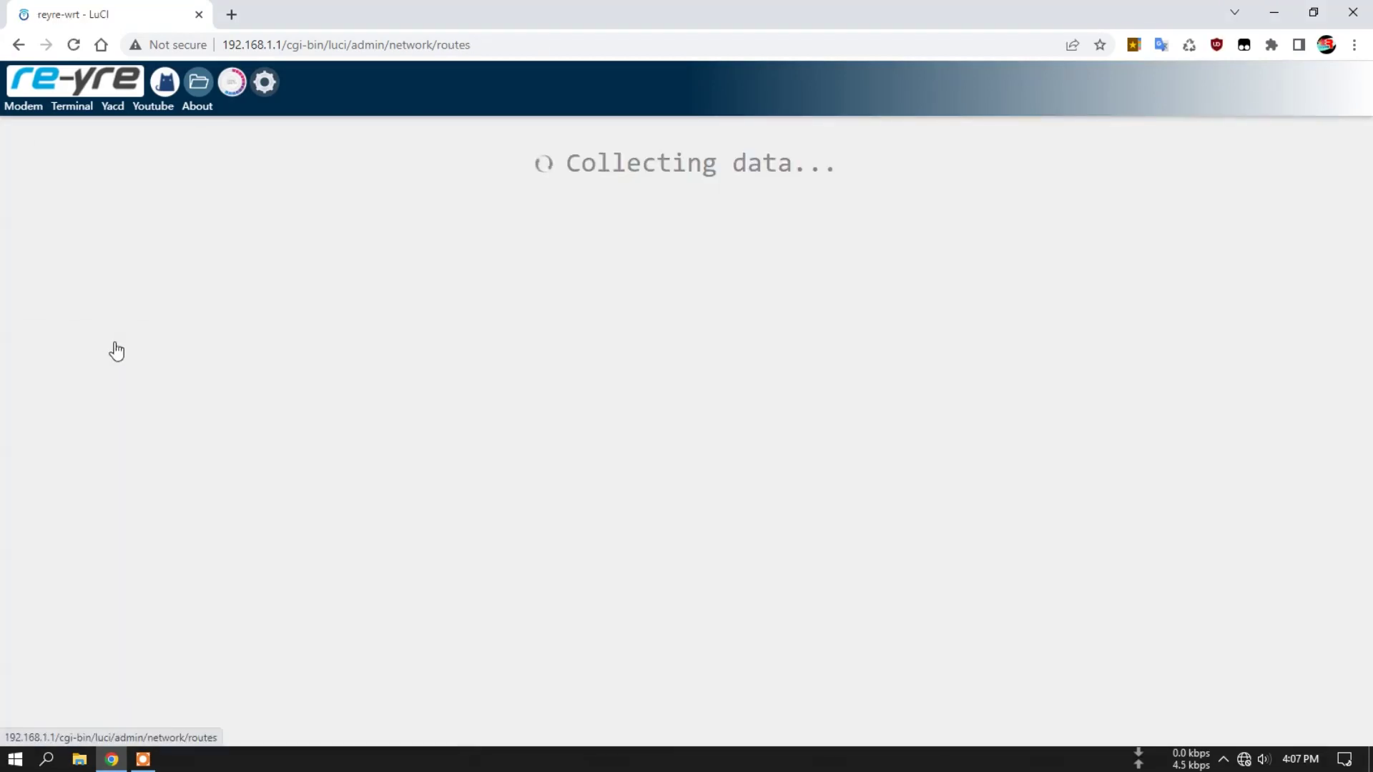
{"action": "left_click", "coordinate": [95, 356]}
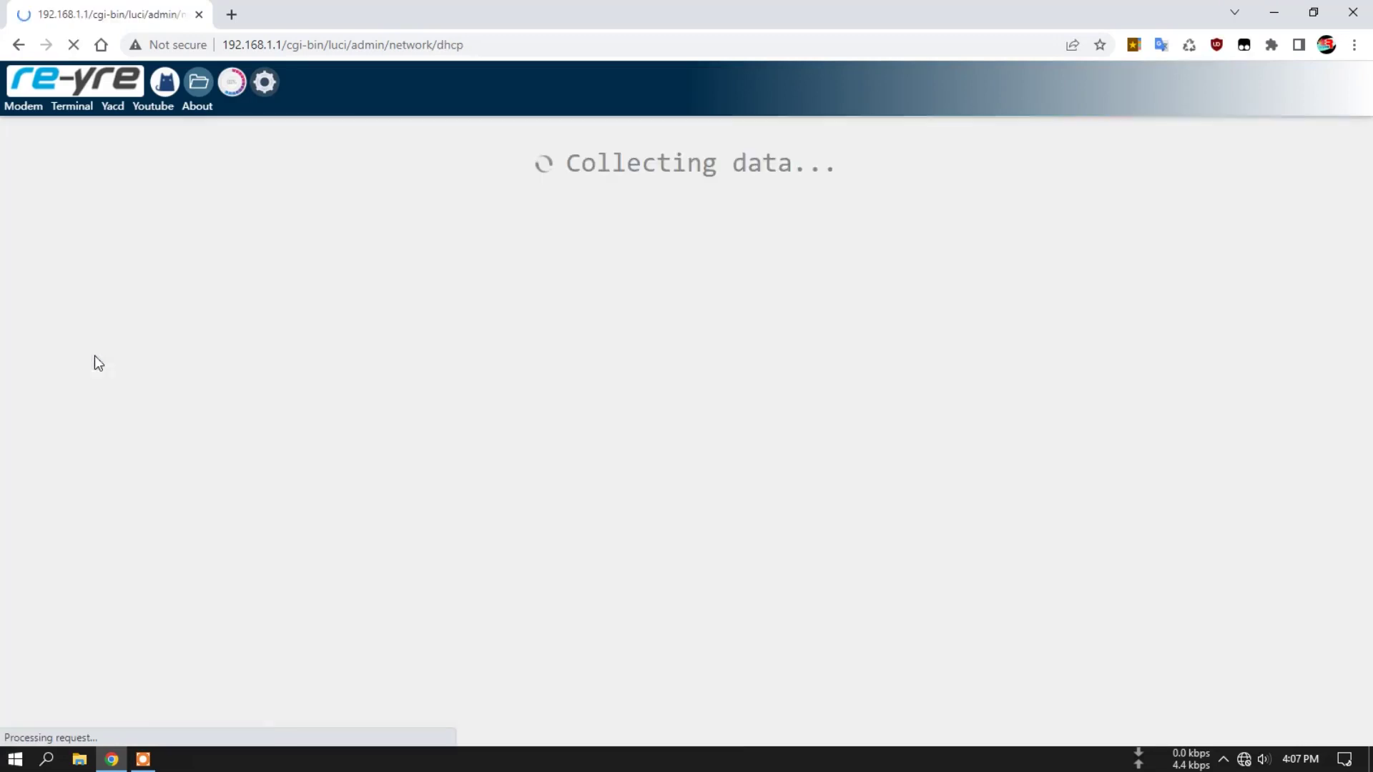
{"action": "scroll", "coordinate": [377, 393], "scroll_direction": "down", "scroll_amount": 2}
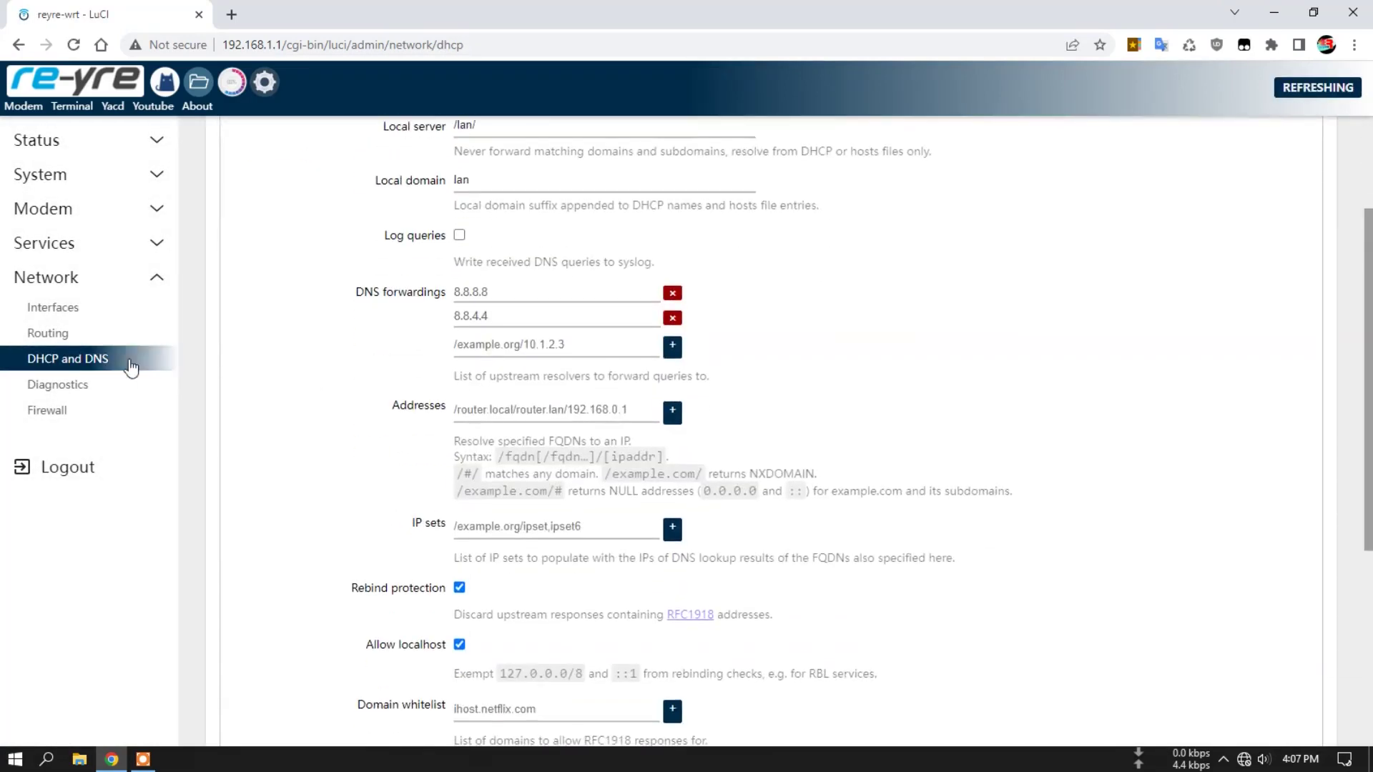
{"action": "left_click", "coordinate": [87, 392]}
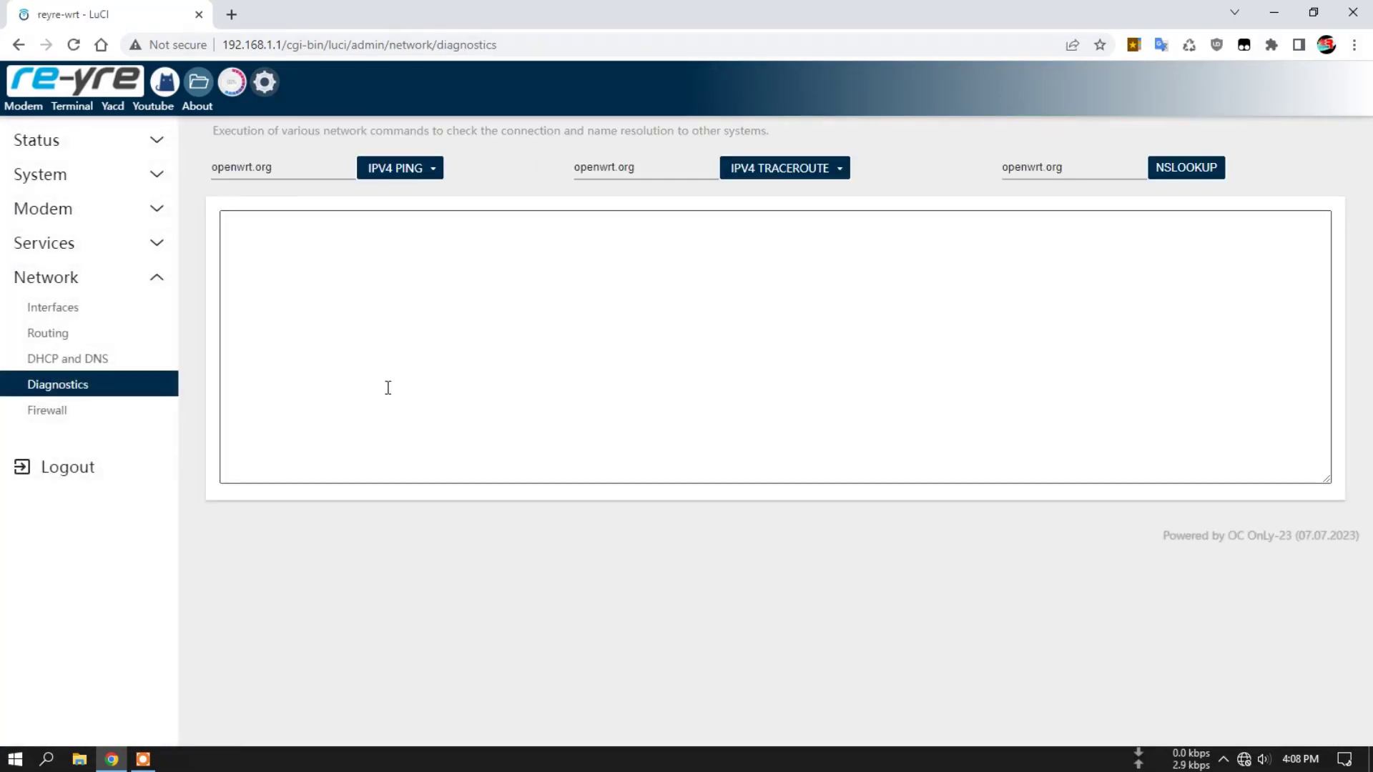
{"action": "left_click", "coordinate": [59, 412]}
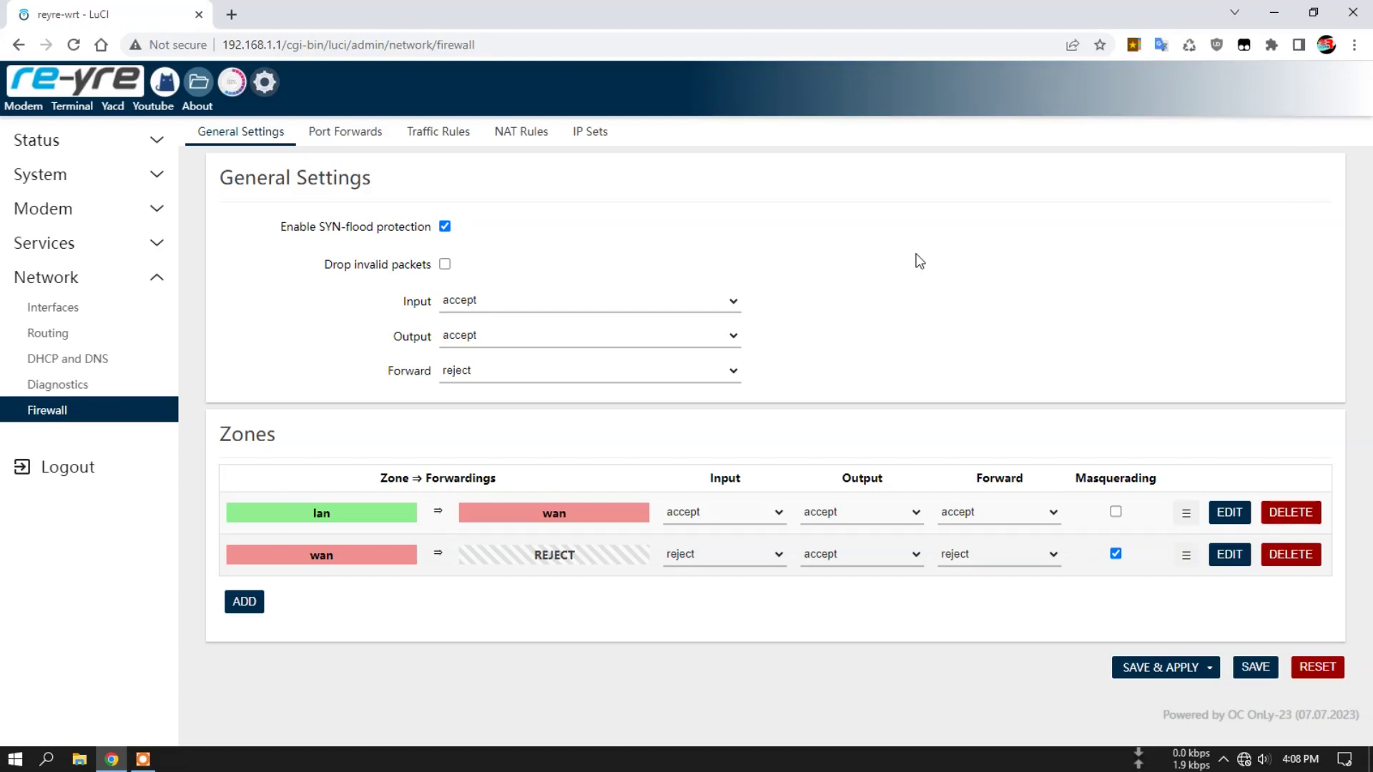
- Try the firewall's general Input policy on reject, and set it back to accept
{"action": "left_click", "coordinate": [664, 307]}
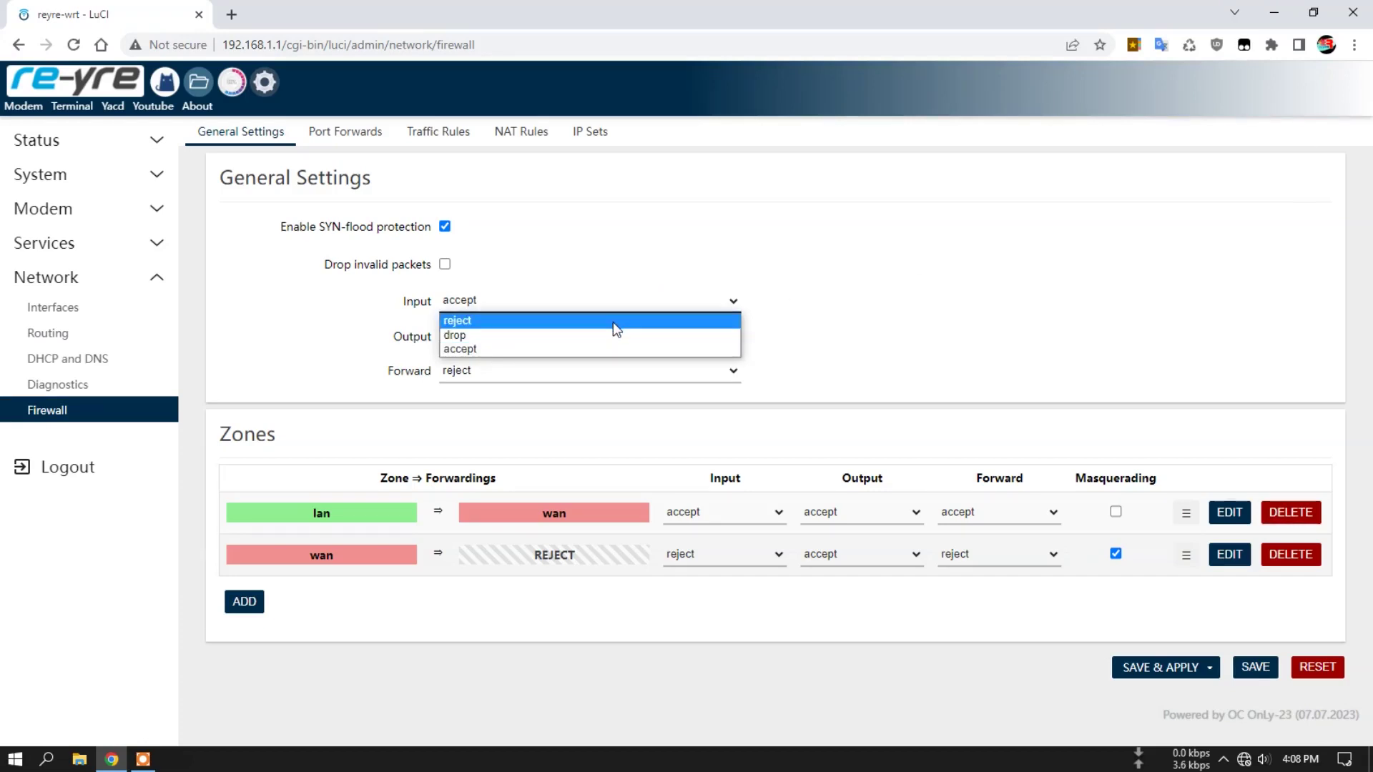
{"action": "left_click", "coordinate": [613, 322]}
{"action": "left_click", "coordinate": [522, 300]}
{"action": "left_click", "coordinate": [563, 351]}
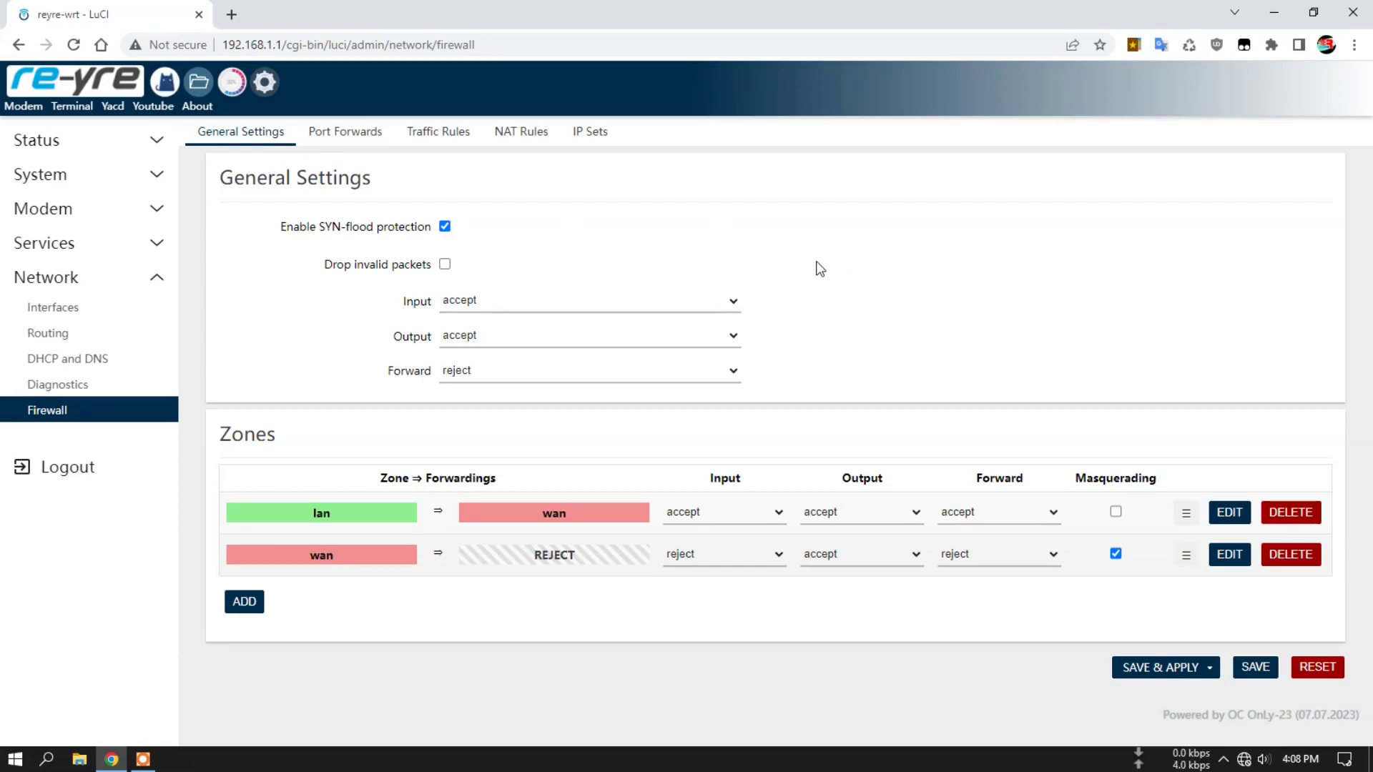
{"action": "left_click", "coordinate": [477, 300]}
{"action": "left_click", "coordinate": [490, 319]}
{"action": "left_click", "coordinate": [488, 304]}
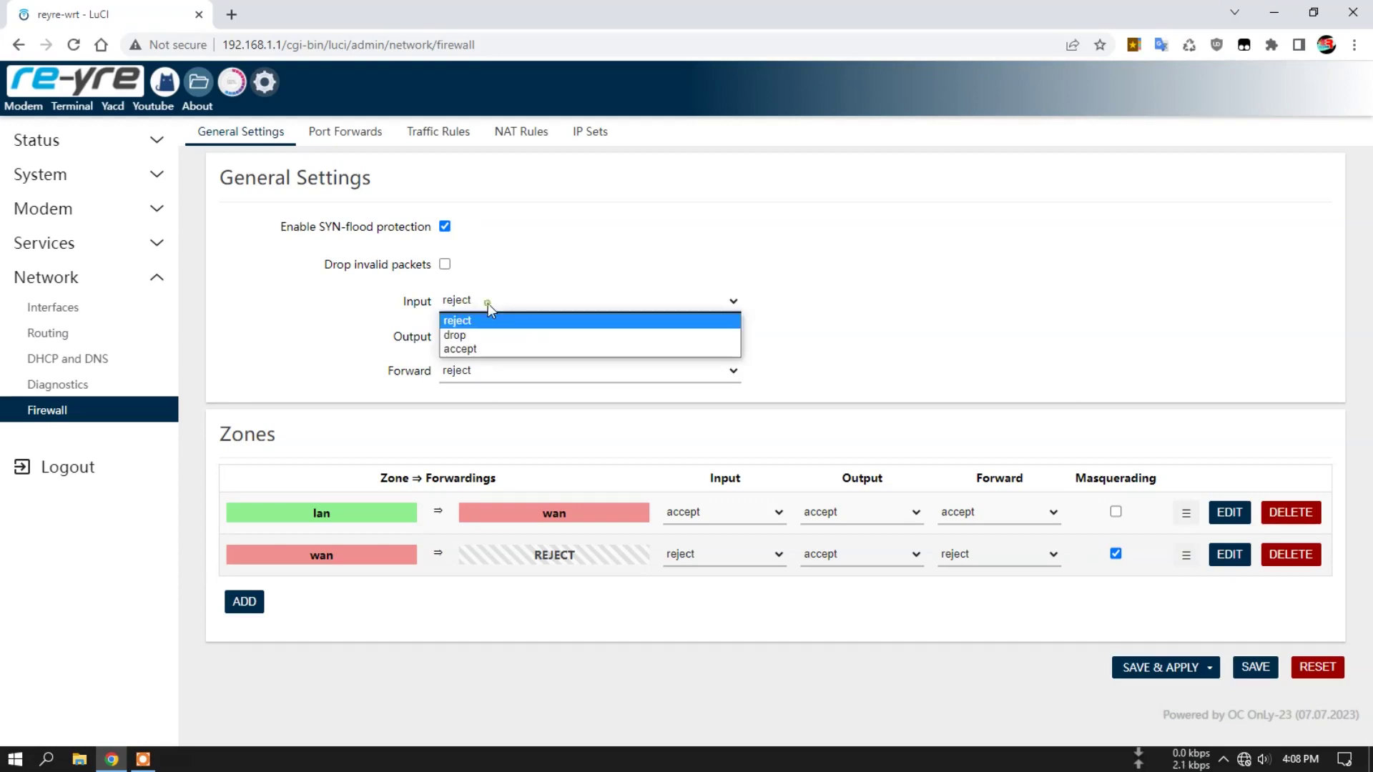
{"action": "left_click", "coordinate": [490, 343]}
{"action": "left_click", "coordinate": [823, 330]}
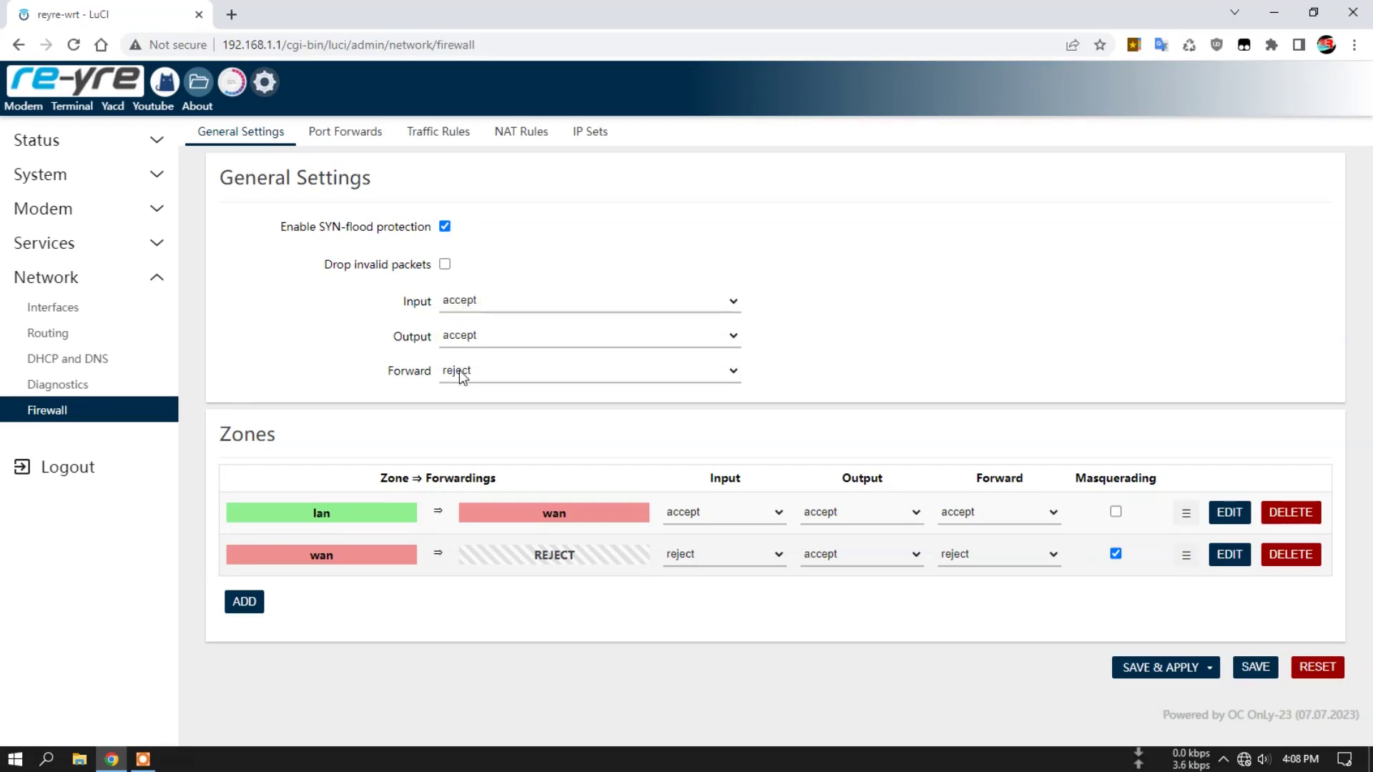
- Open the network interfaces page through its header shortcut
{"action": "left_click", "coordinate": [290, 315]}
{"action": "left_click", "coordinate": [259, 87]}
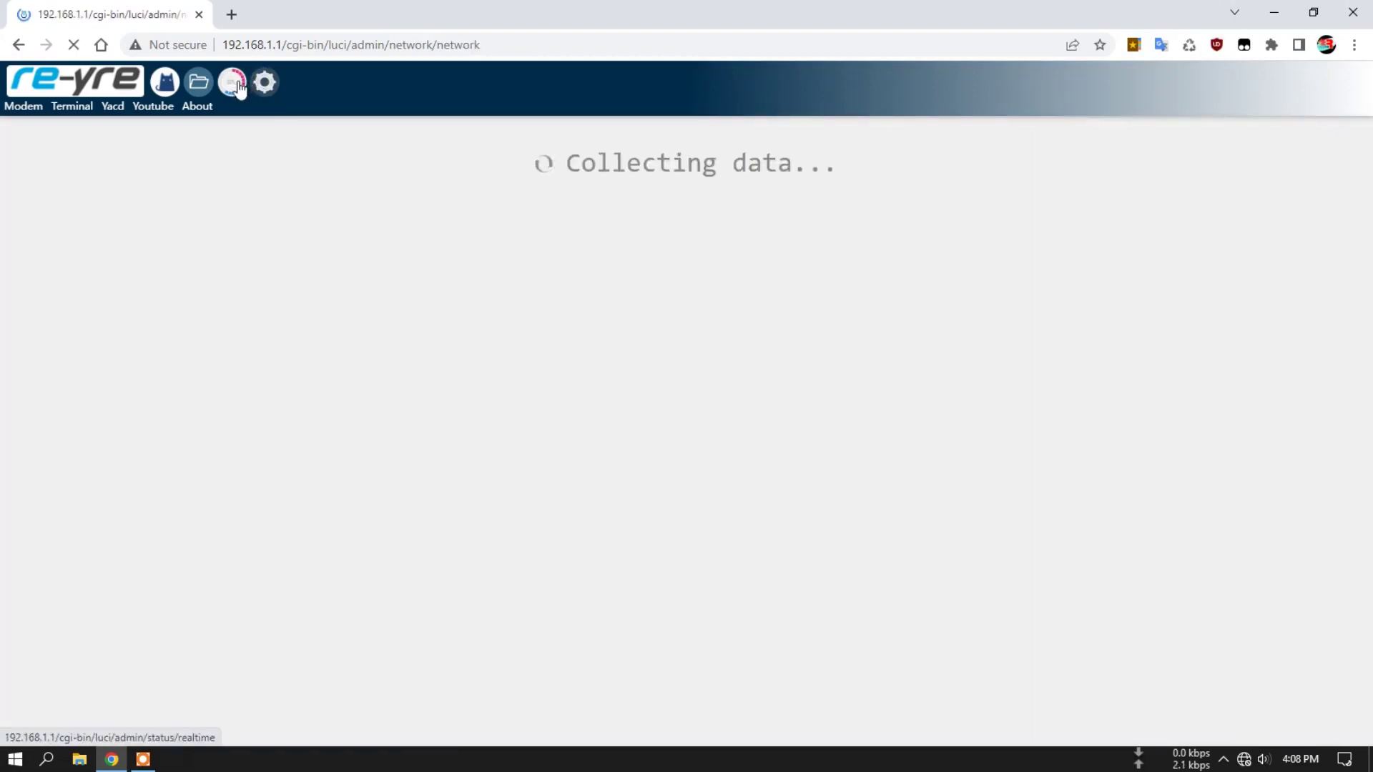
- View the Net Monitor, File Manager, OpenClash, About and Terminal pages through their header shortcuts
{"action": "left_click", "coordinate": [259, 88]}
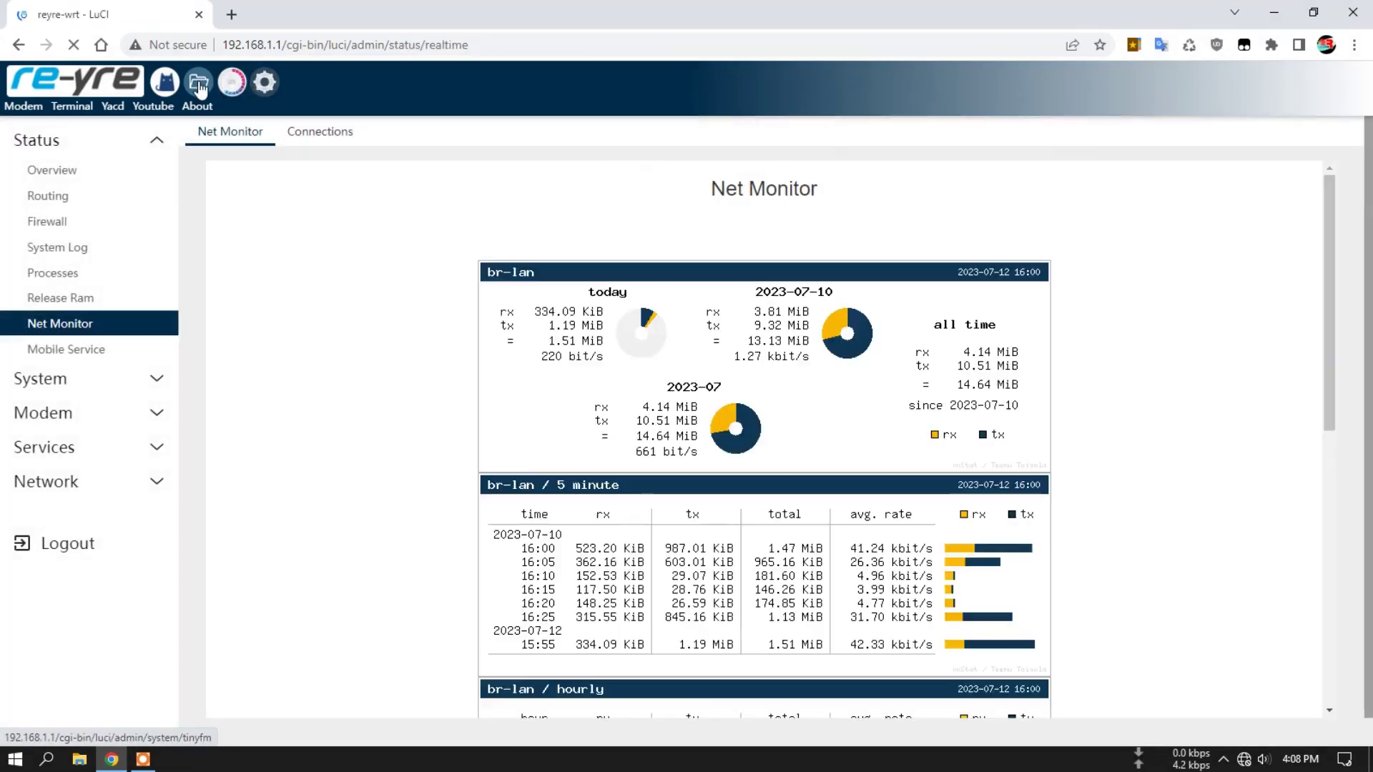
{"action": "left_click", "coordinate": [199, 87]}
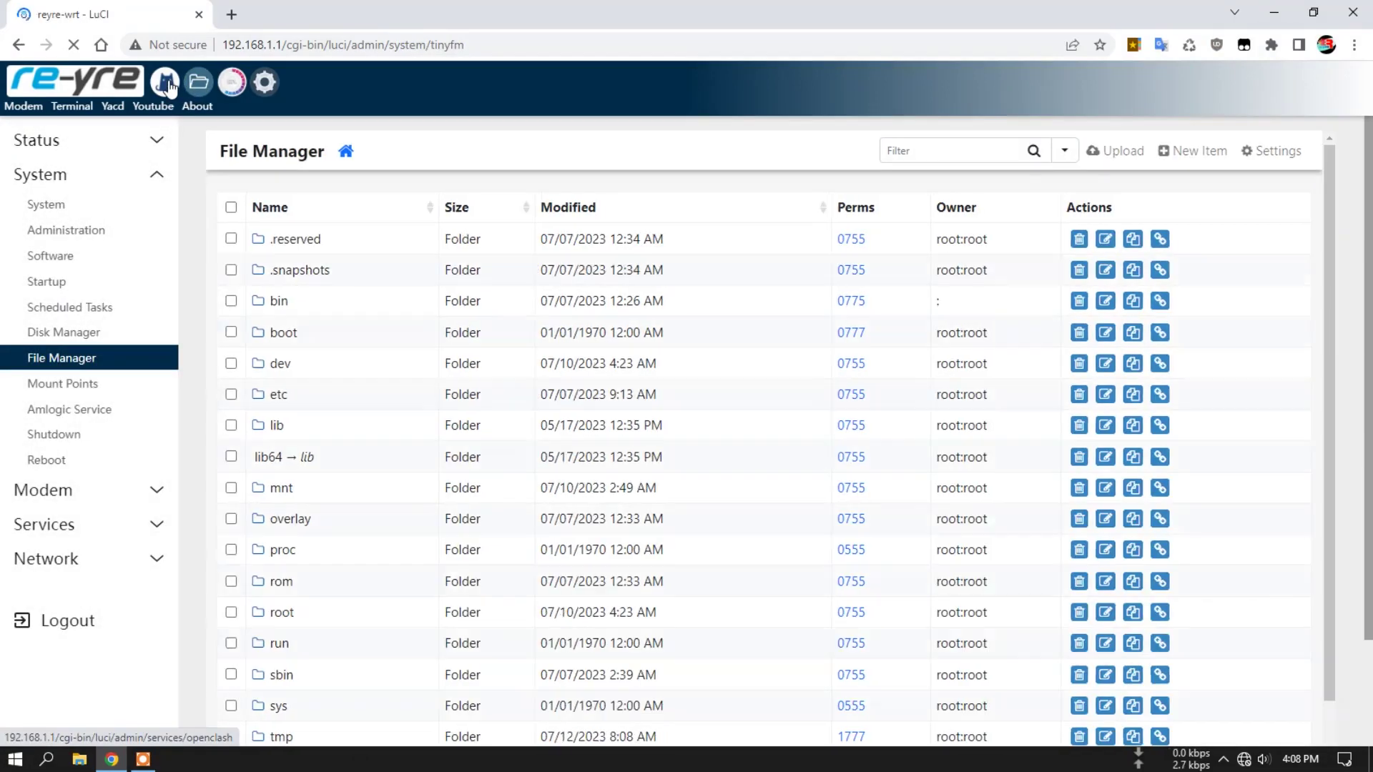
{"action": "left_click", "coordinate": [167, 85]}
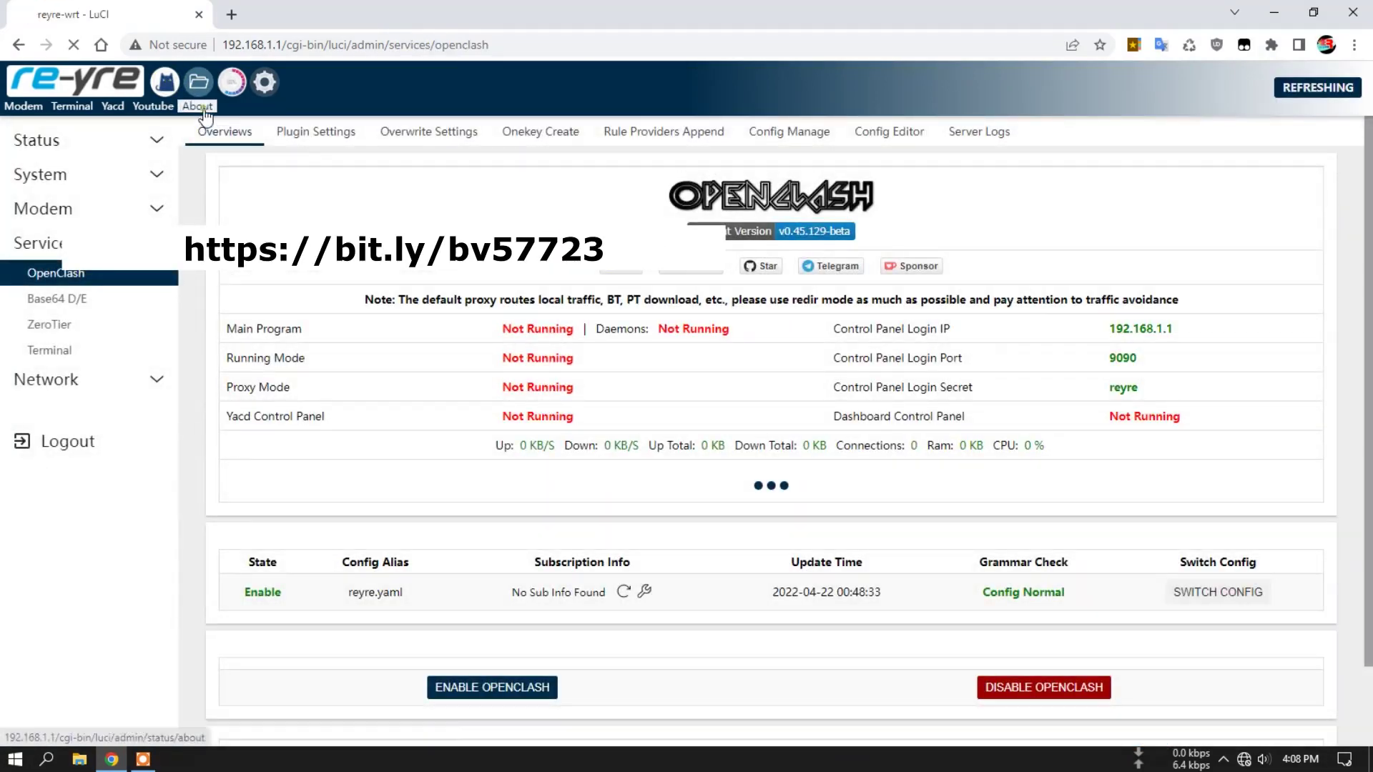
{"action": "left_click", "coordinate": [198, 105]}
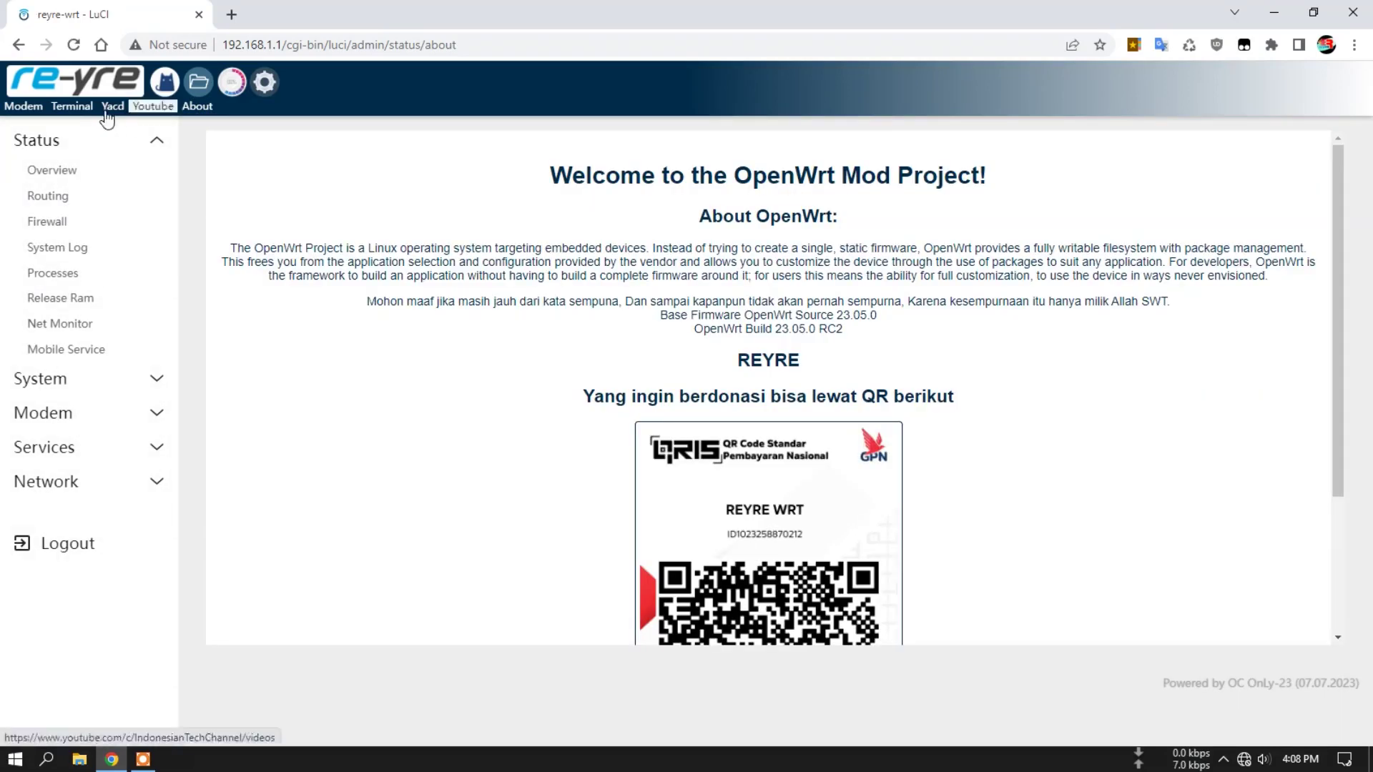
{"action": "left_click", "coordinate": [71, 106]}
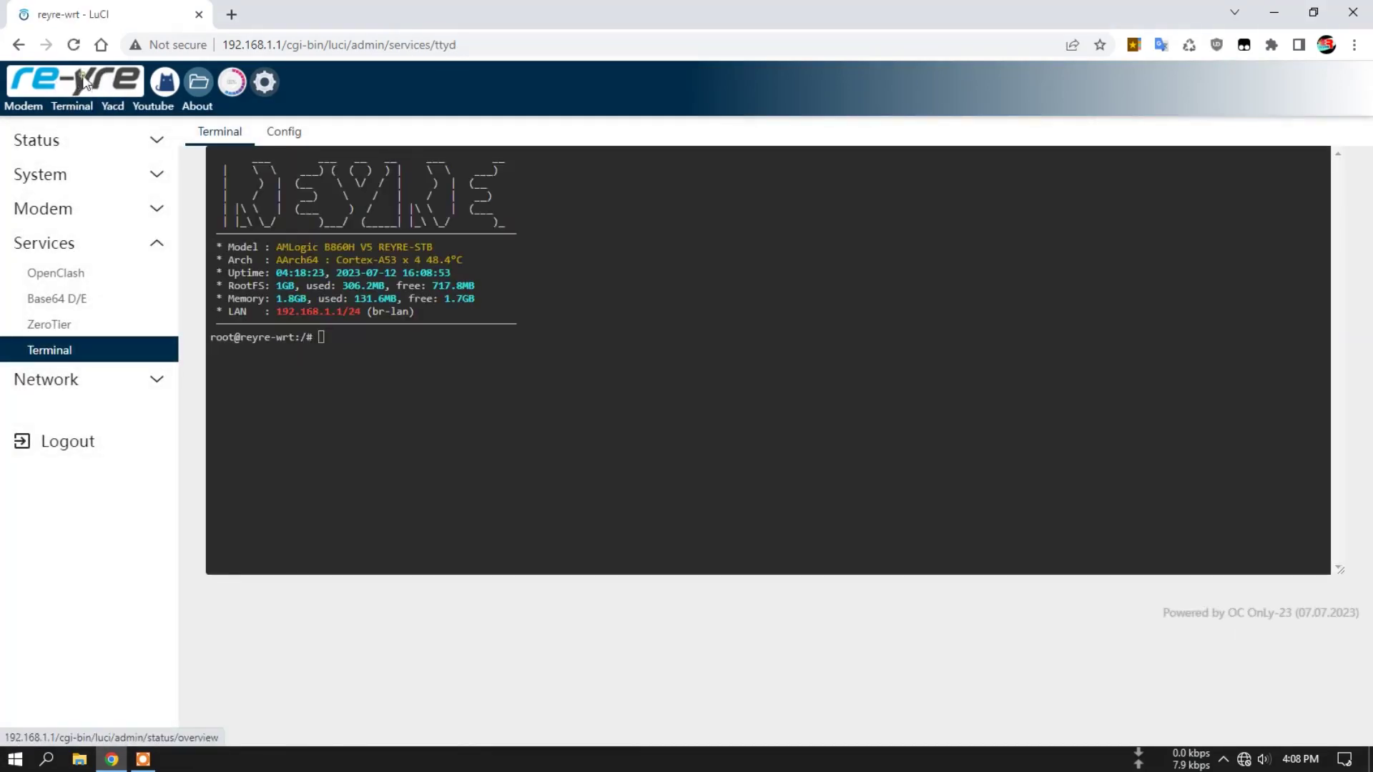
- Return to the status Overview page and look over its system, memory and storage sections
{"action": "left_click", "coordinate": [85, 82]}
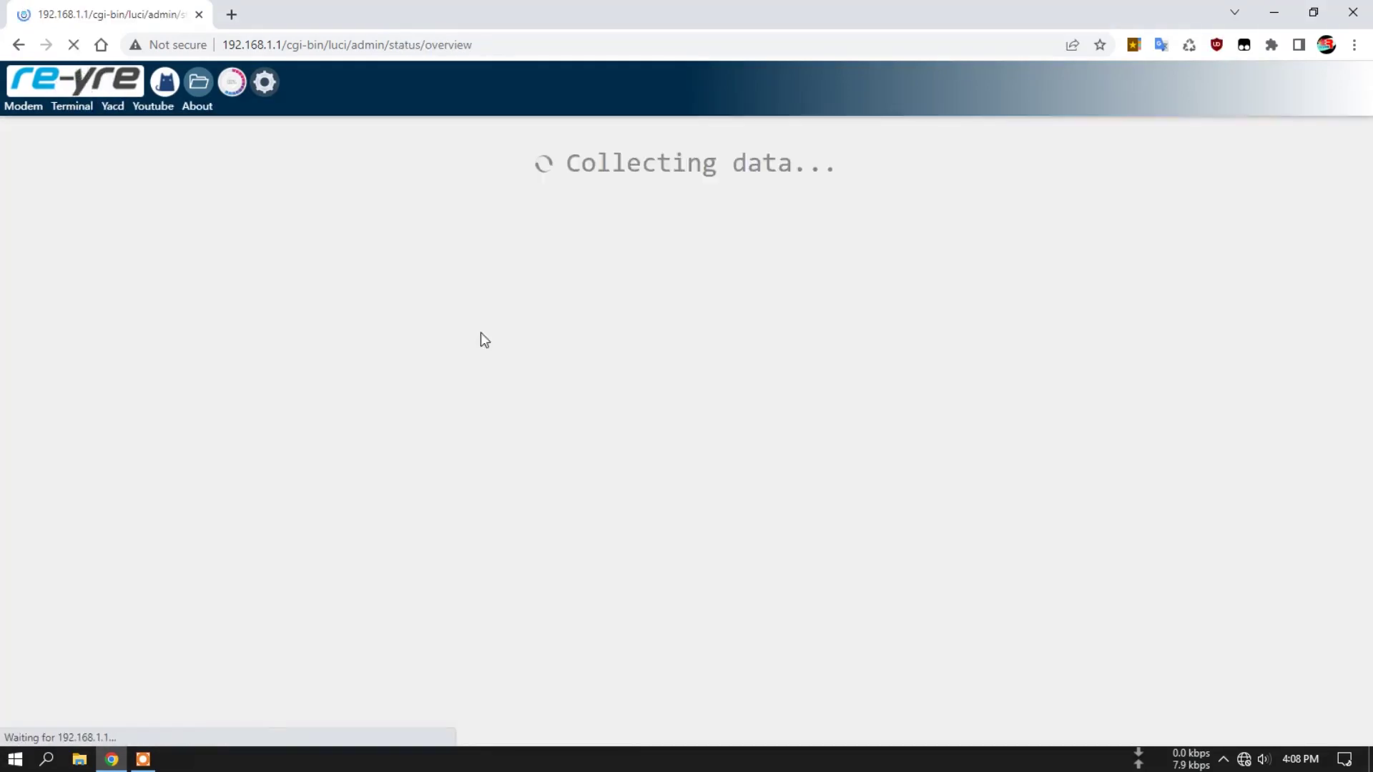
{"action": "scroll", "coordinate": [748, 417], "scroll_direction": "down", "scroll_amount": 2}
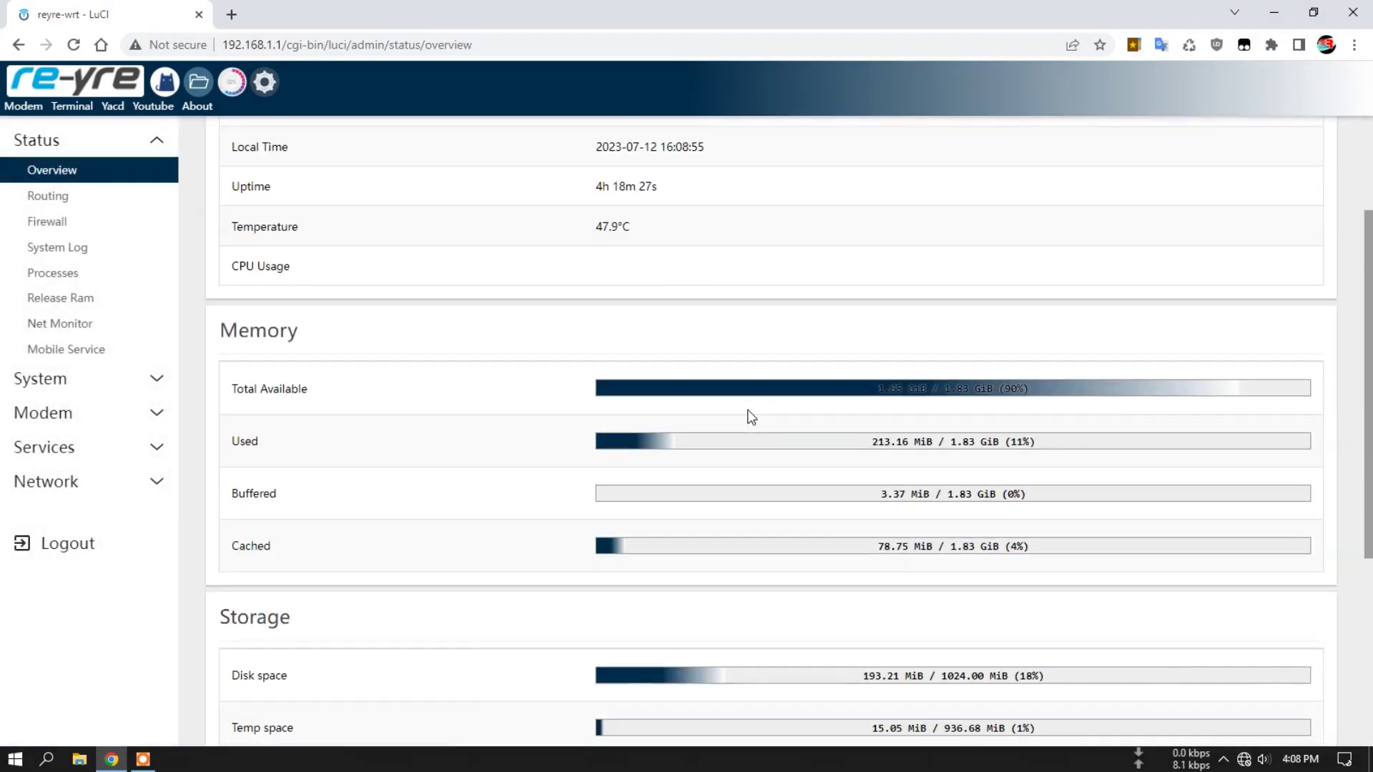
{"action": "scroll", "coordinate": [745, 399], "scroll_direction": "up", "scroll_amount": 2}
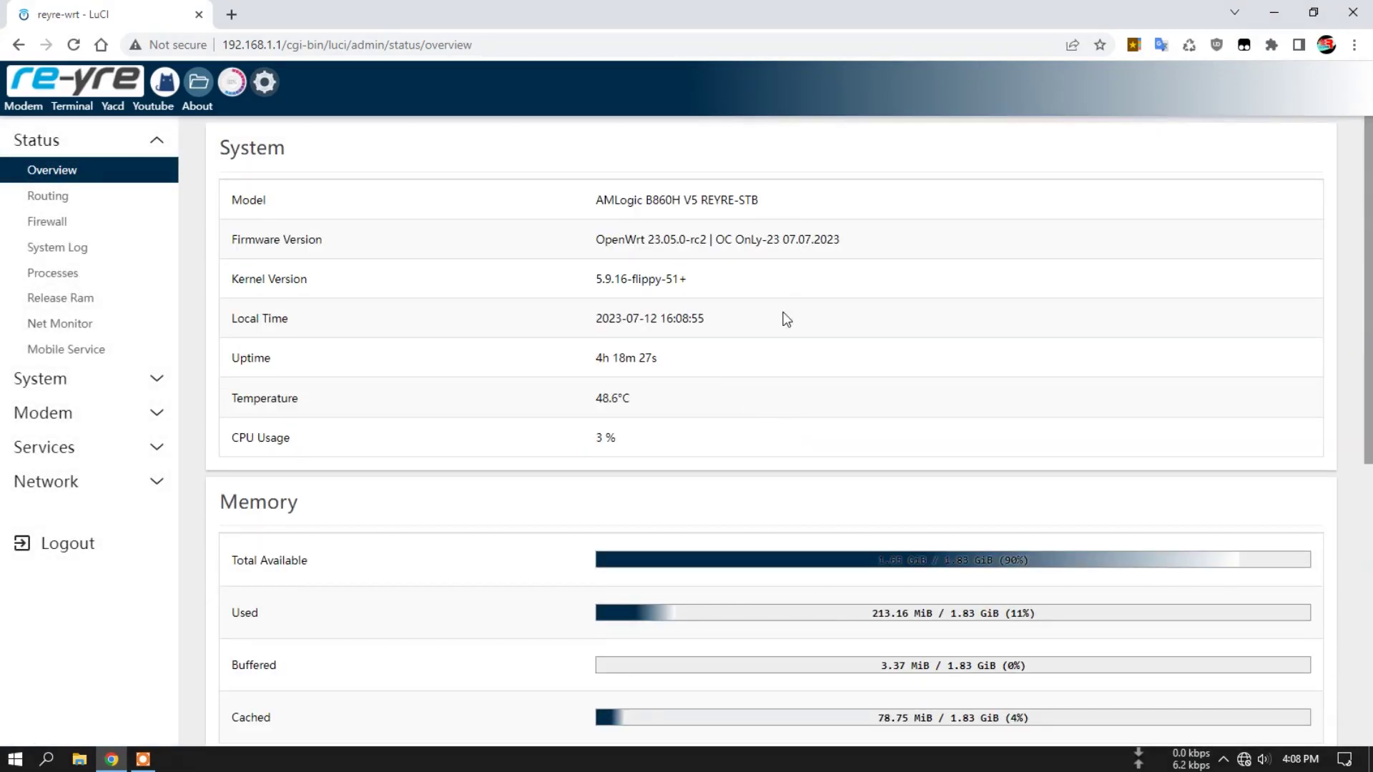
{"action": "scroll", "coordinate": [775, 324], "scroll_direction": "down", "scroll_amount": 6}
{"action": "scroll", "coordinate": [775, 328], "scroll_direction": "up", "scroll_amount": 6}
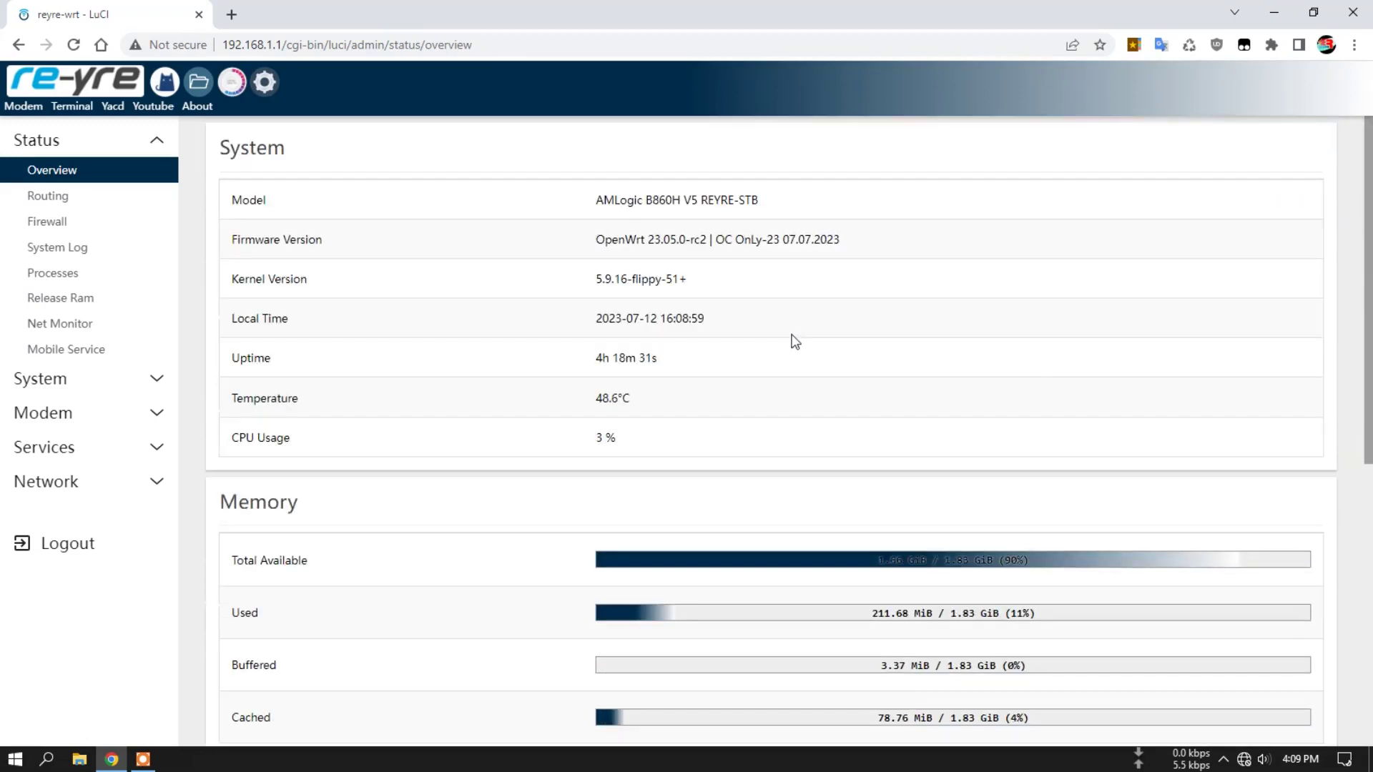